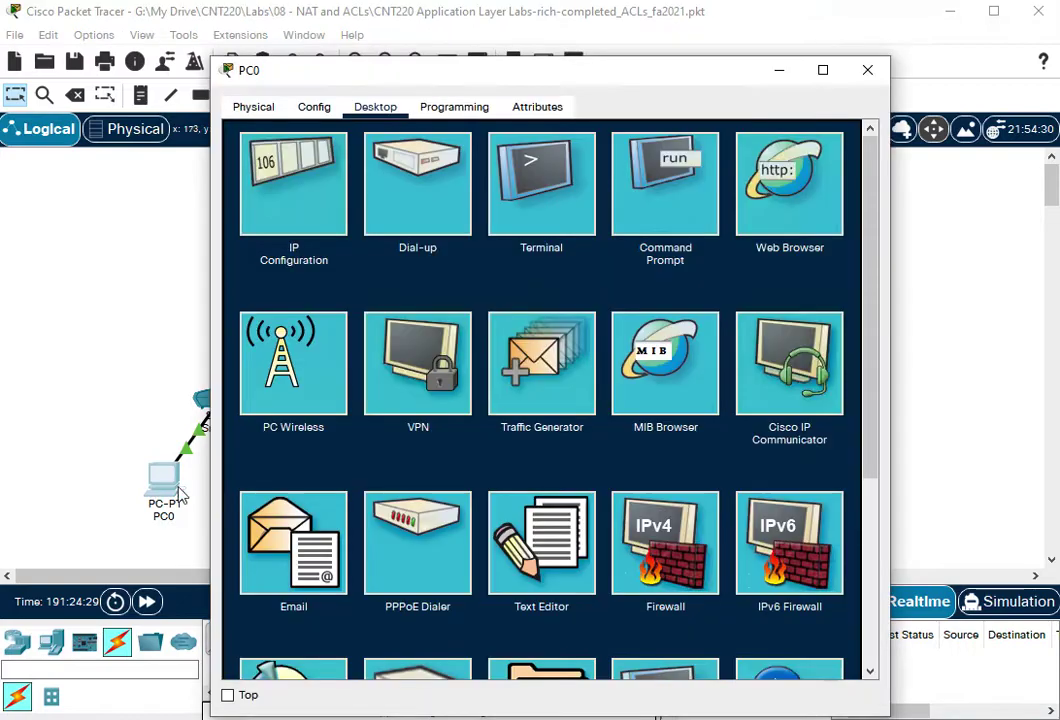
Step: Run show run in the Student Router's command line
click(868, 71)
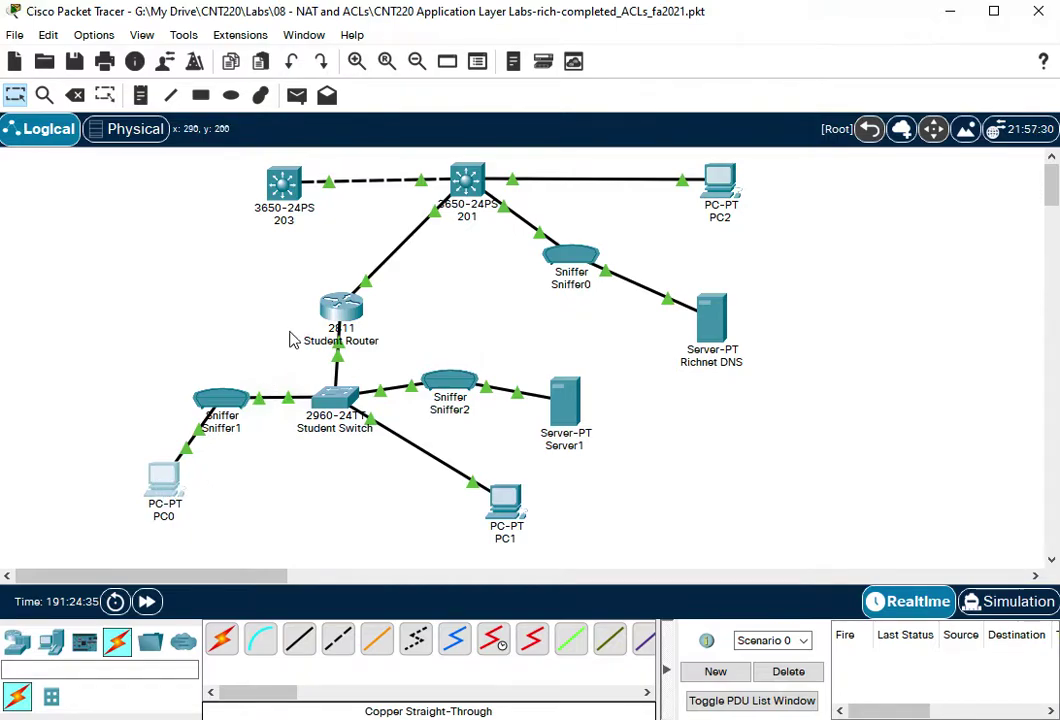
click(340, 309)
click(471, 384)
text(show run)
key(Return)
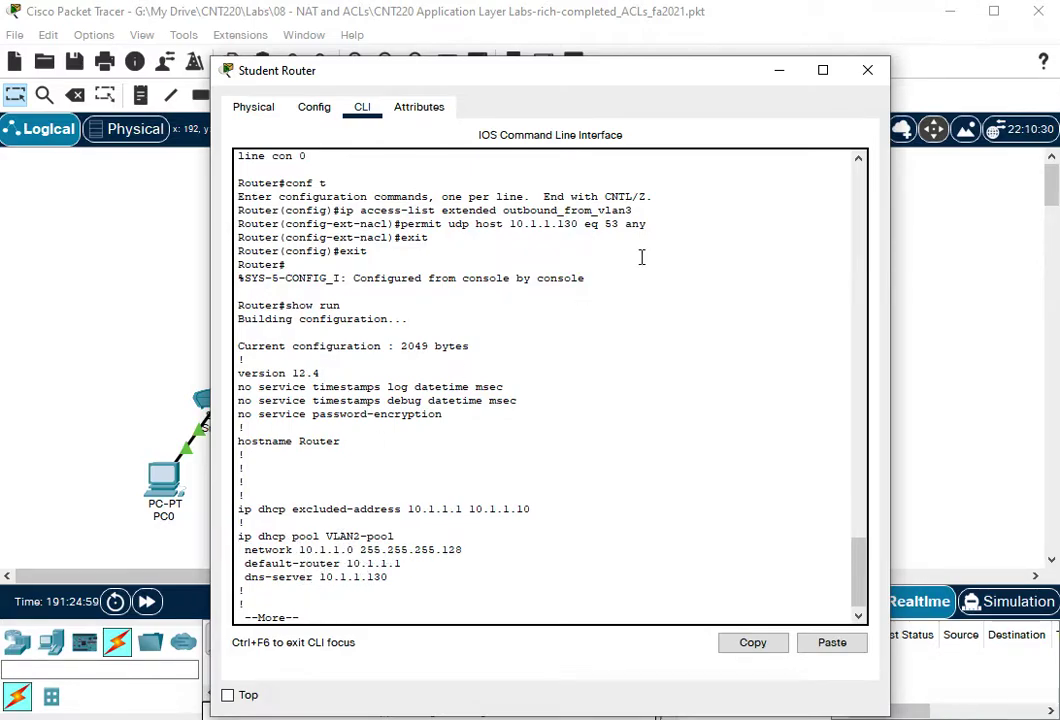
Step: Page through the Student Router's running configuration to examine the interface access groups and the extended access lists
click(780, 70)
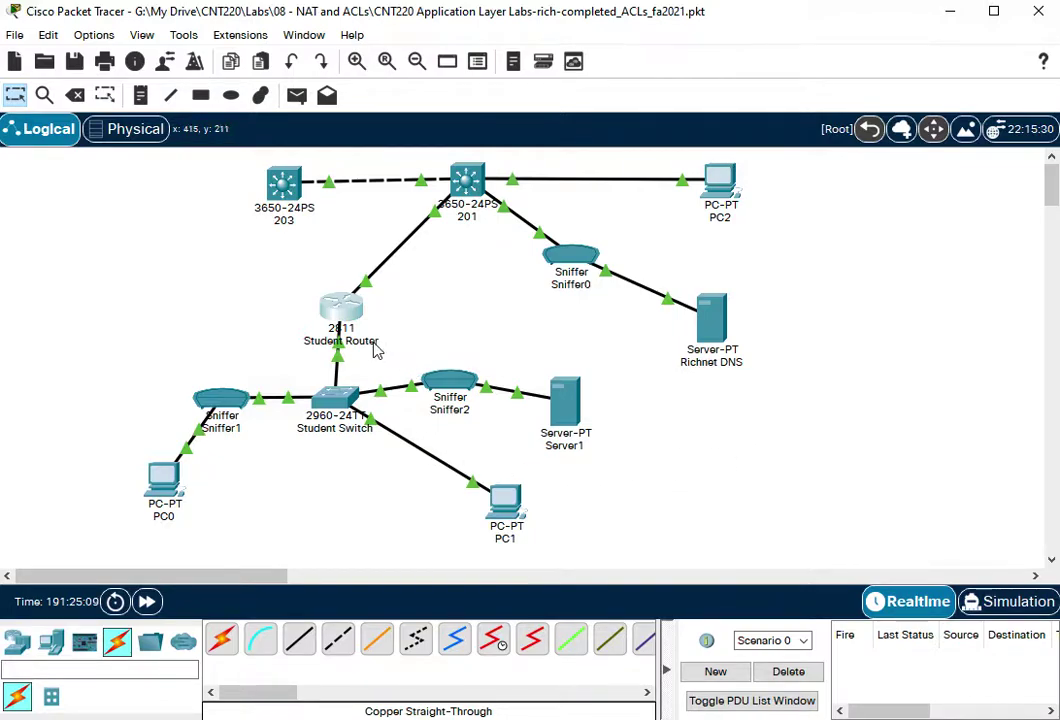
click(345, 313)
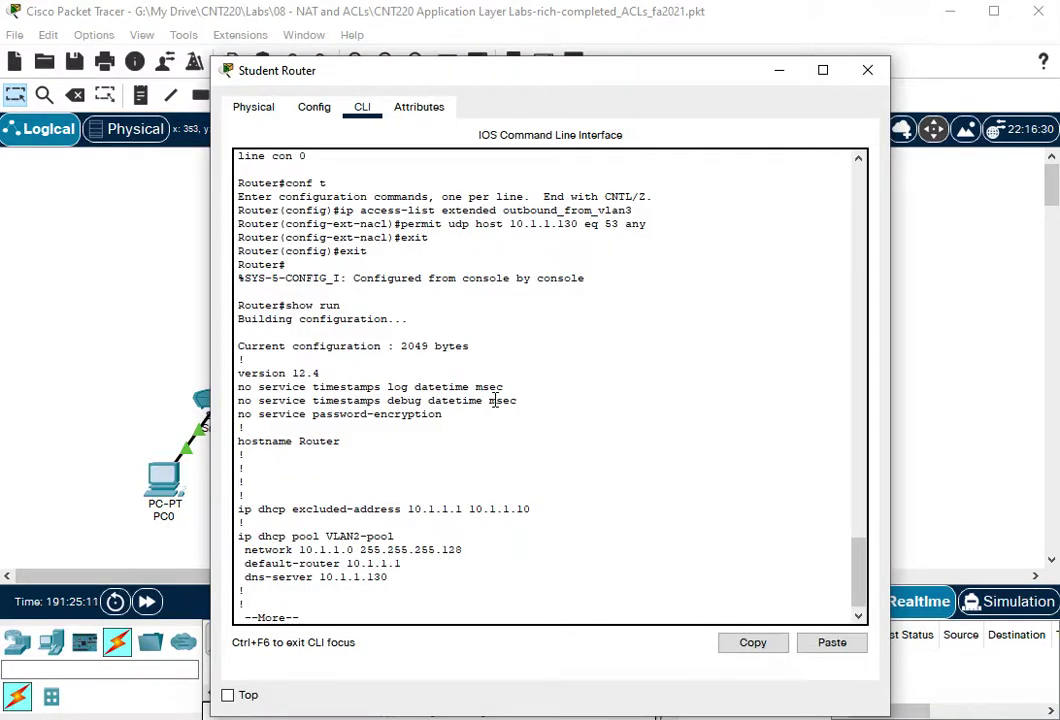
key(space)
key(space)
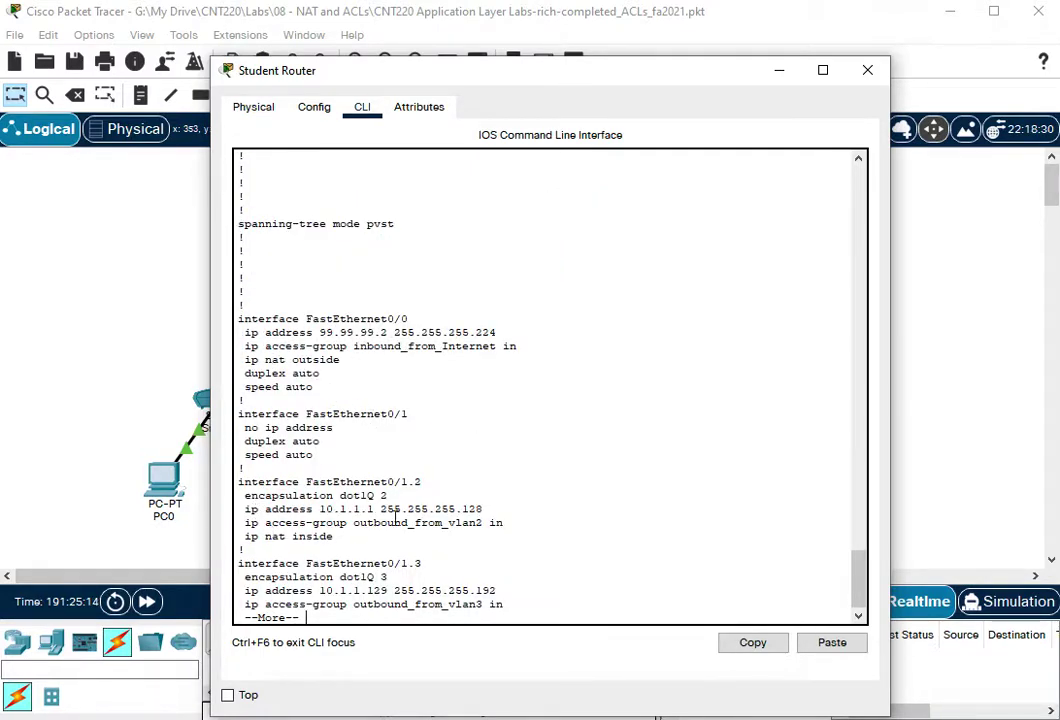
key(space)
key(space)
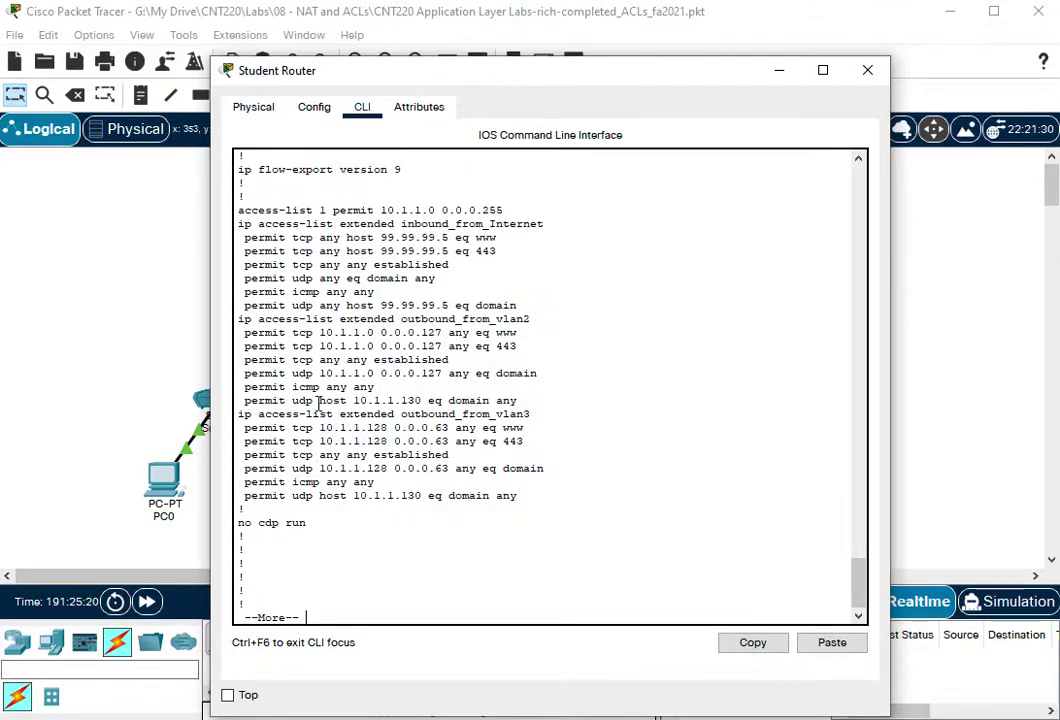
click(118, 355)
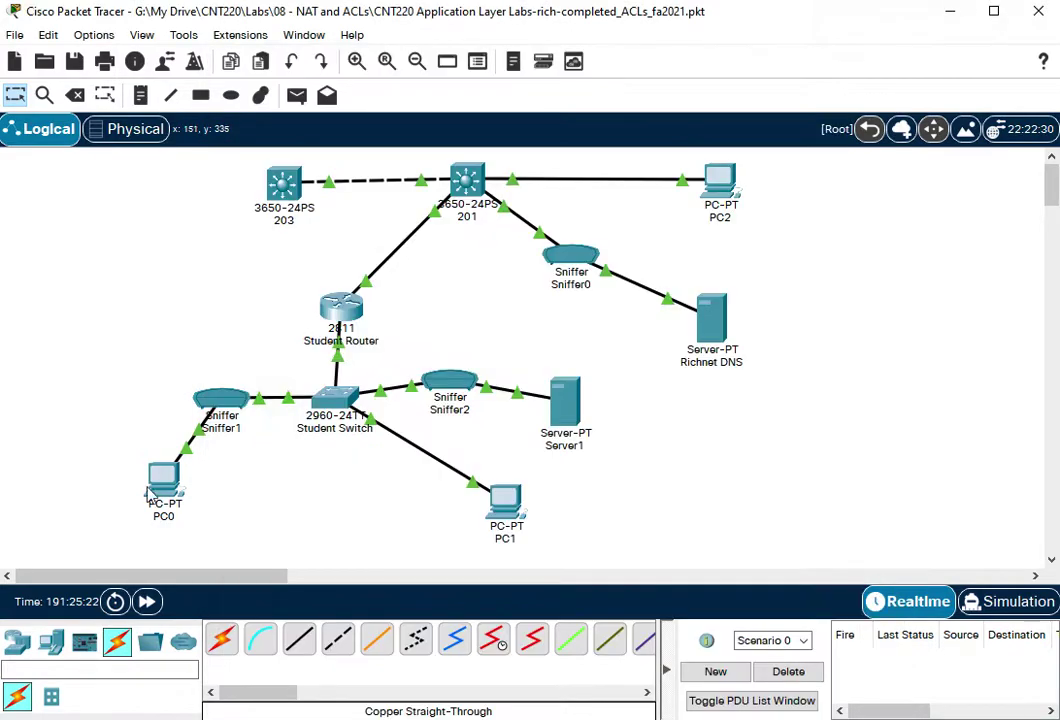
Step: Switch PC0's IPv4 configuration to Static and back to DHCP to request a new address
click(163, 486)
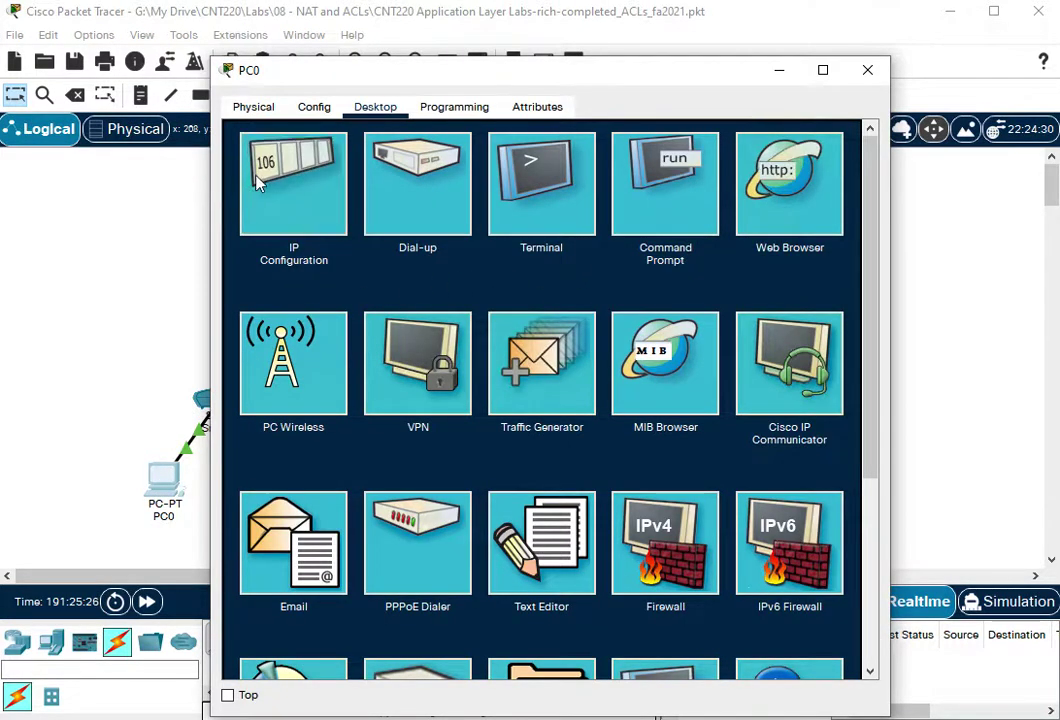
click(290, 190)
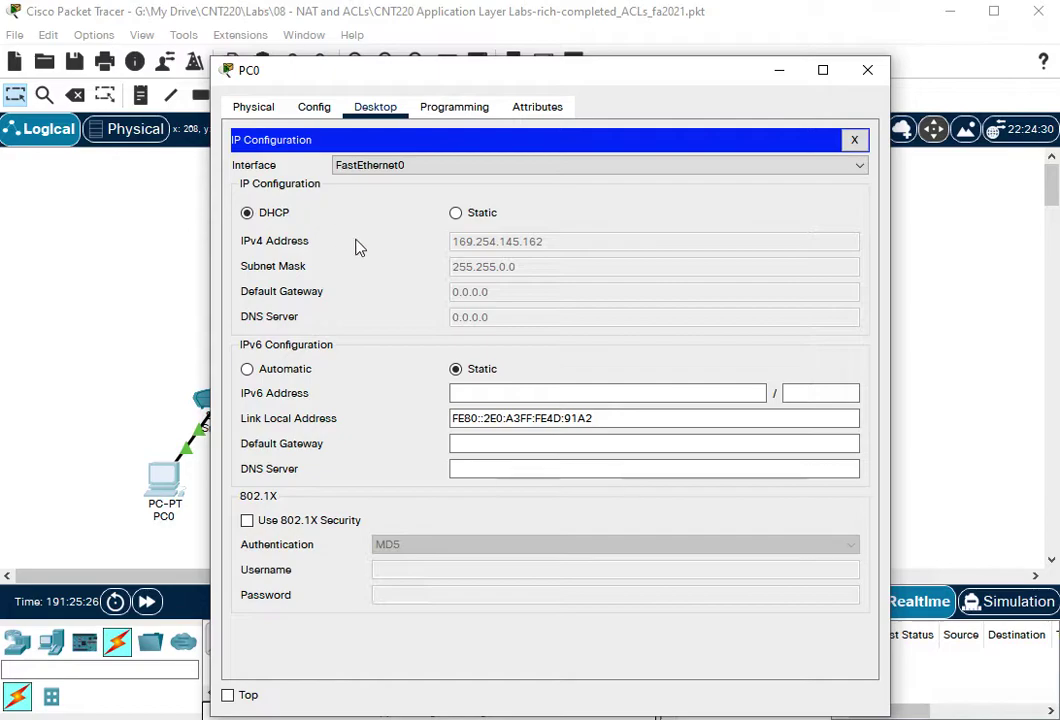
click(456, 213)
click(248, 214)
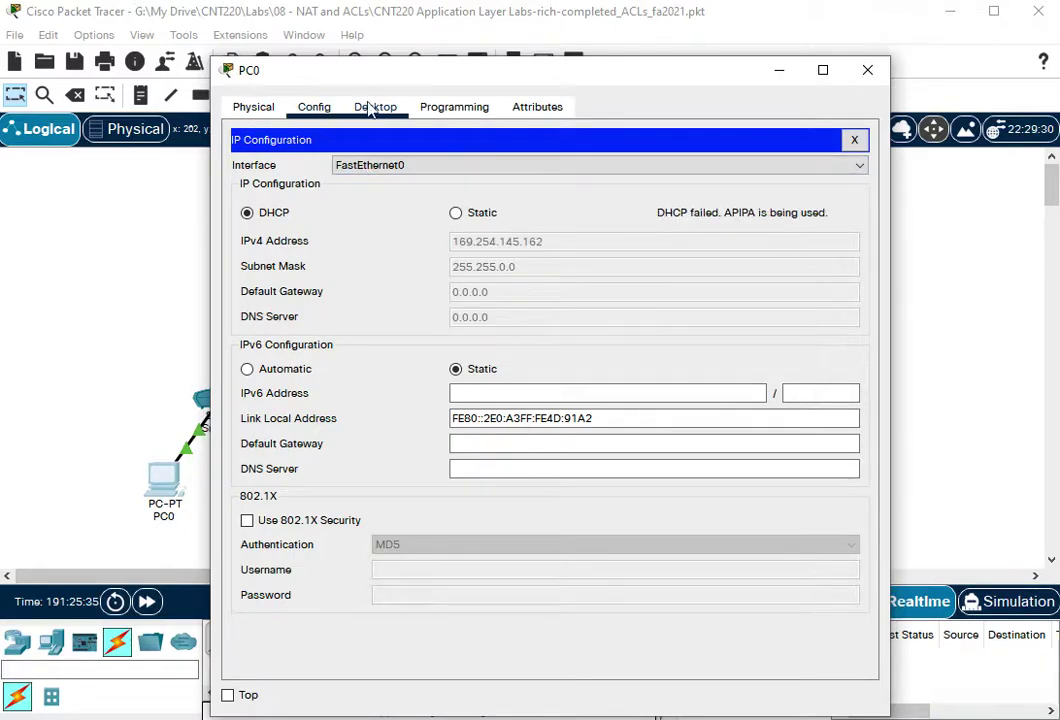
click(855, 140)
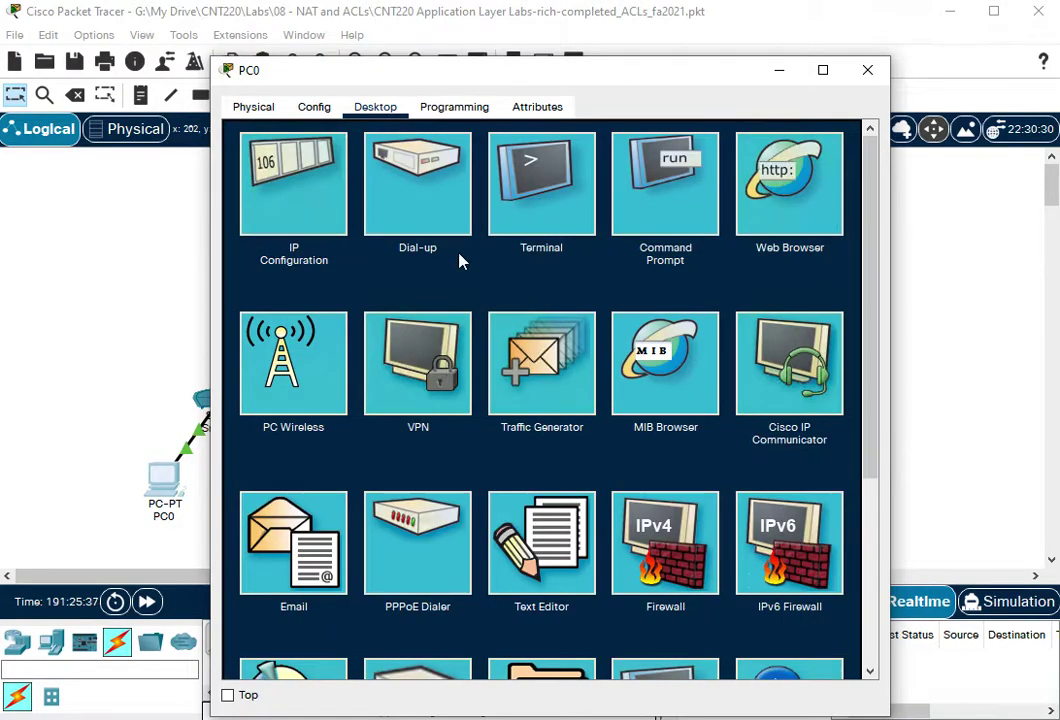
Step: Release and renew PC0's DHCP lease with ipconfig /release and ipconfig /renew
click(660, 180)
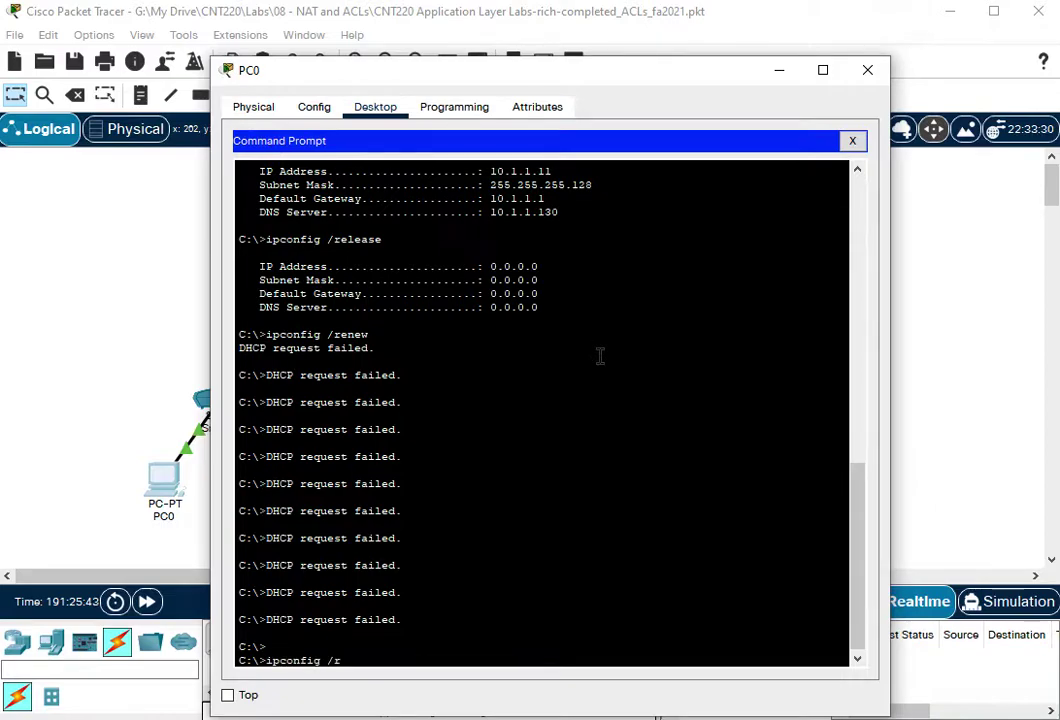
text(ase)
key(Return)
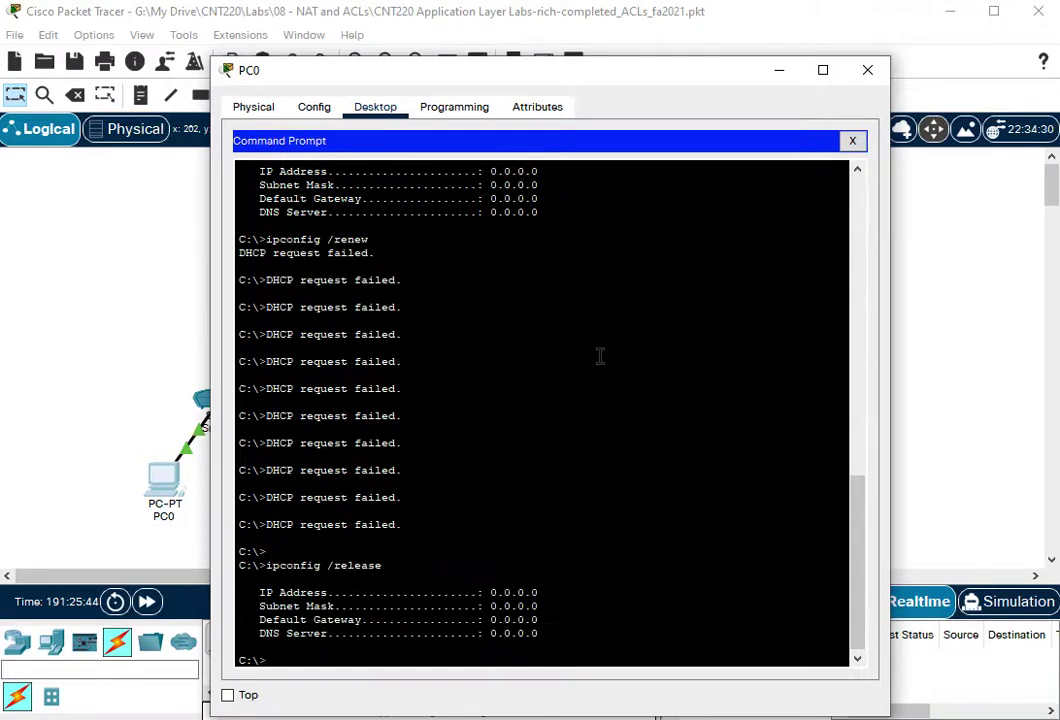
key(Up)
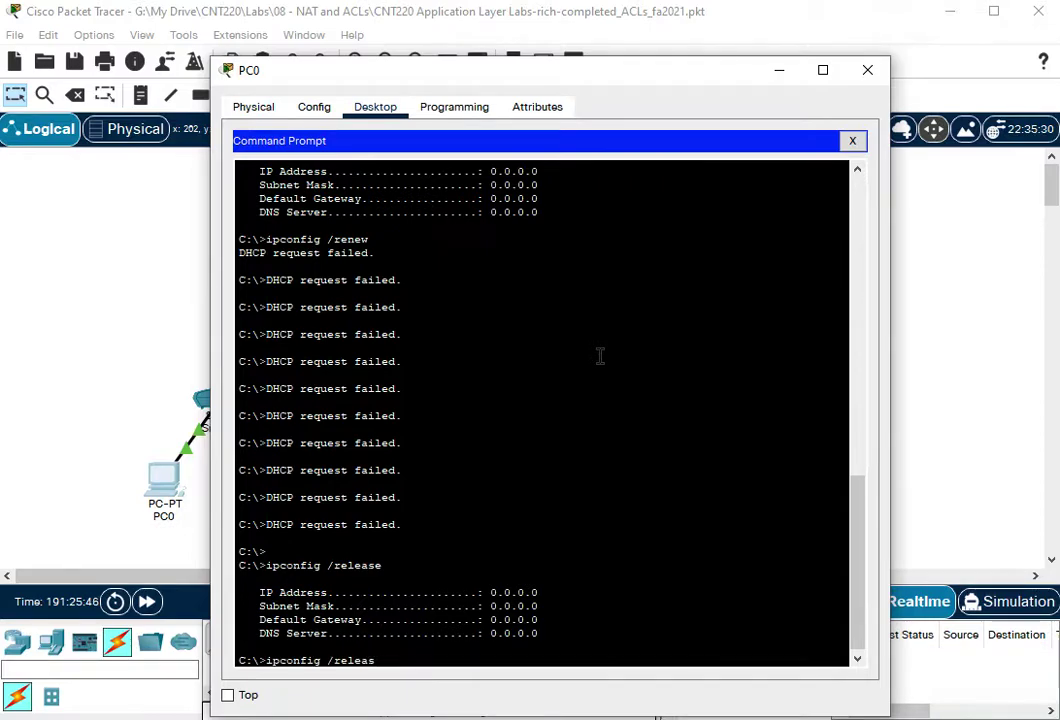
key(BackSpace)
text(new)
key(Return)
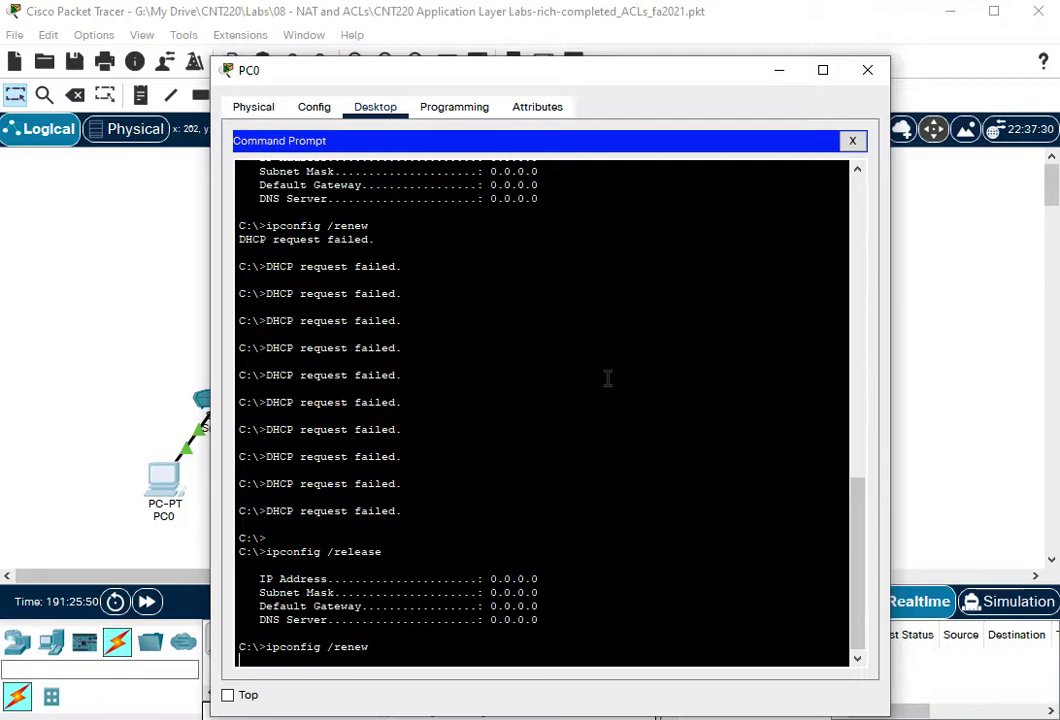
click(781, 72)
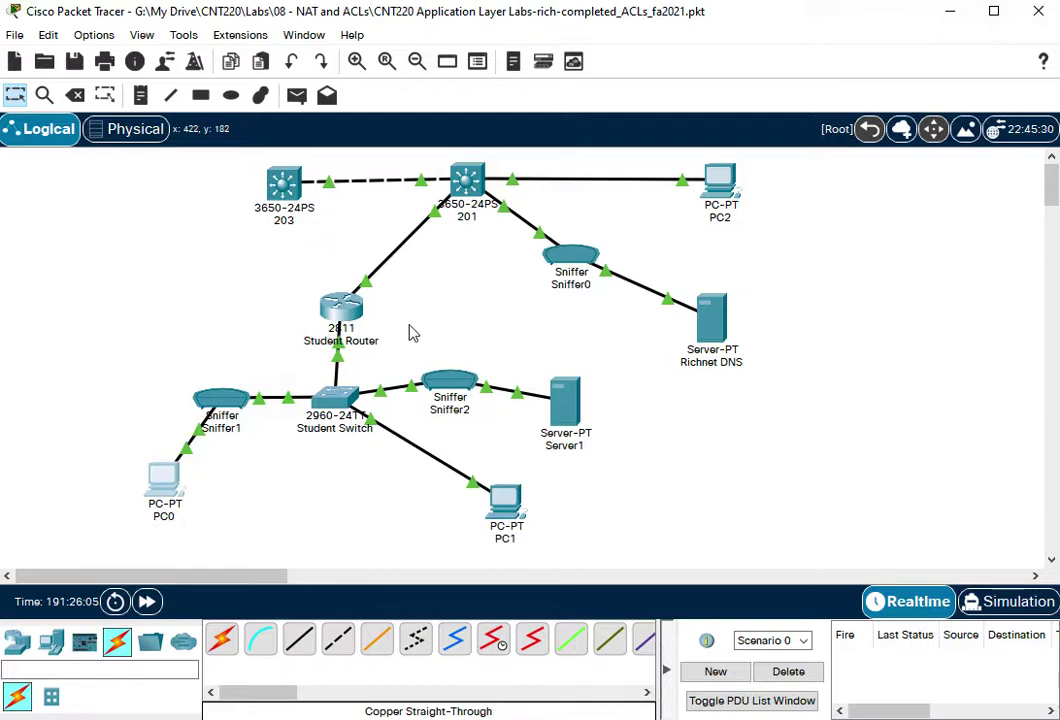
Step: Clear the captured DHCP packets in Sniffer1
click(224, 402)
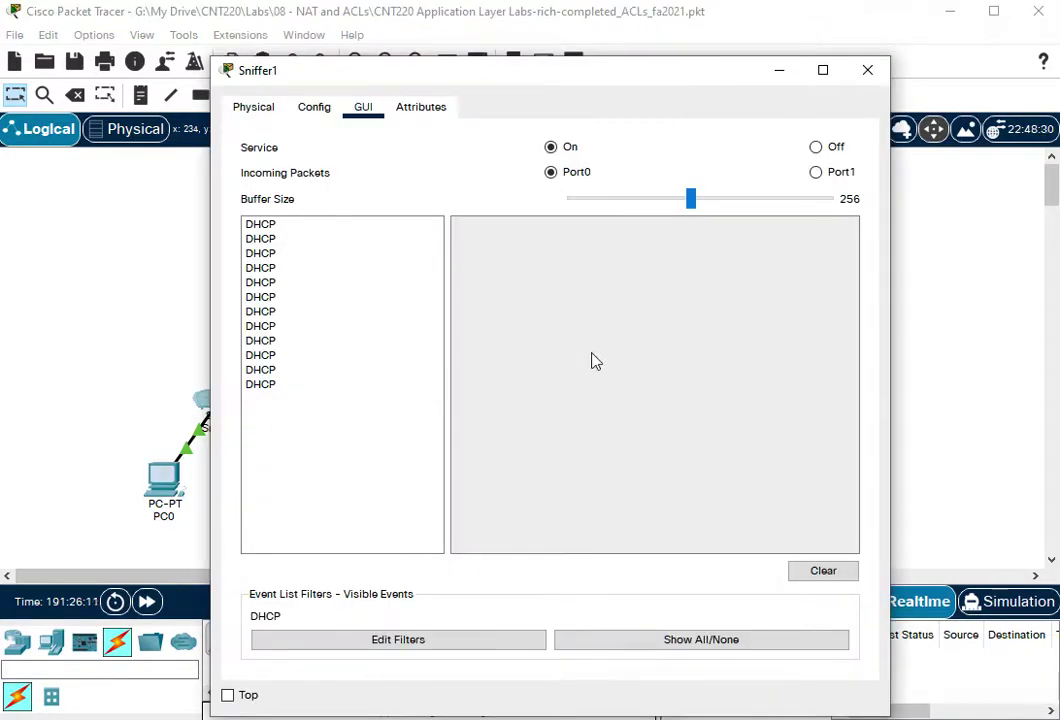
click(832, 582)
click(868, 70)
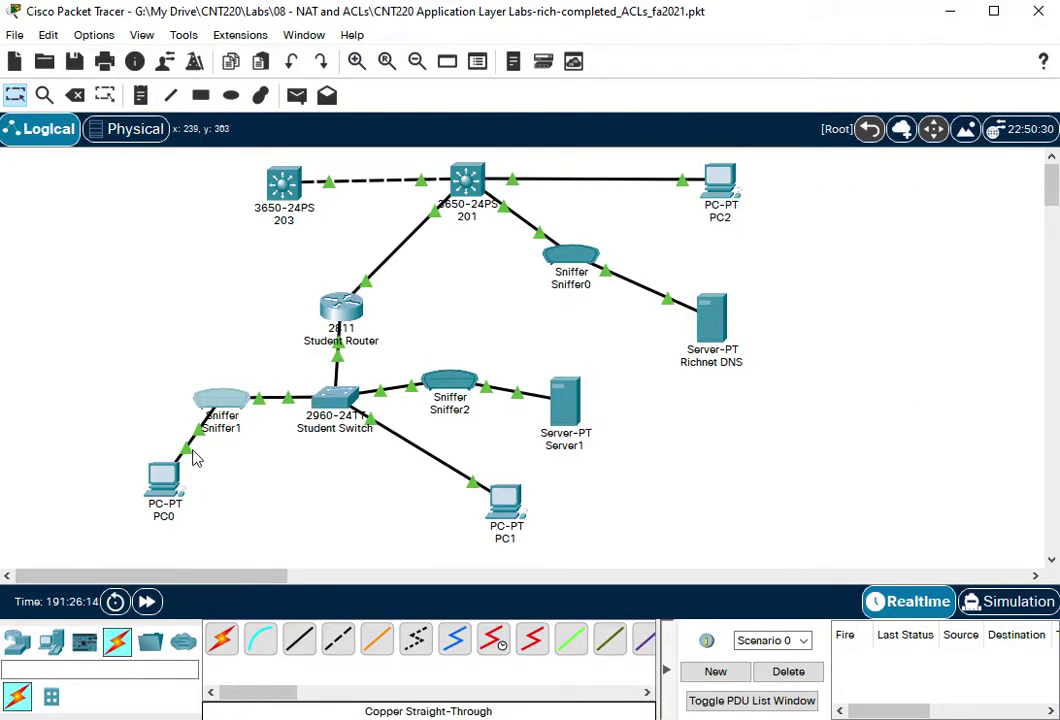
Step: Run ipconfig /renew again in PC0's command prompt to generate a fresh DHCP request
click(163, 480)
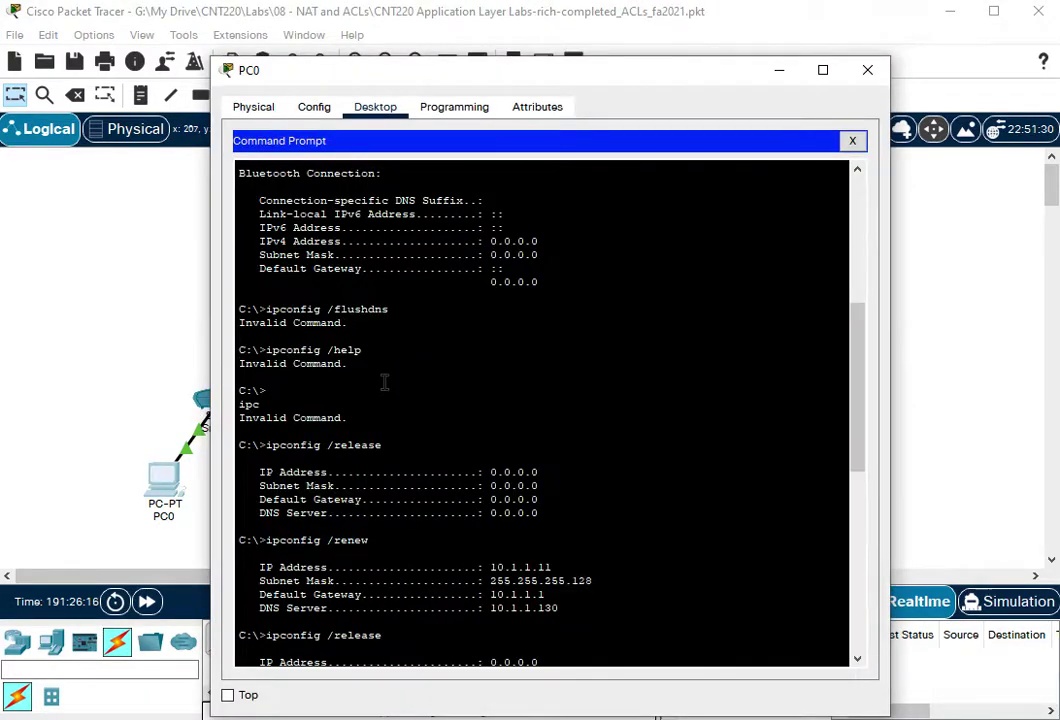
scroll(473, 414, up, 6)
scroll(474, 415, down, 18)
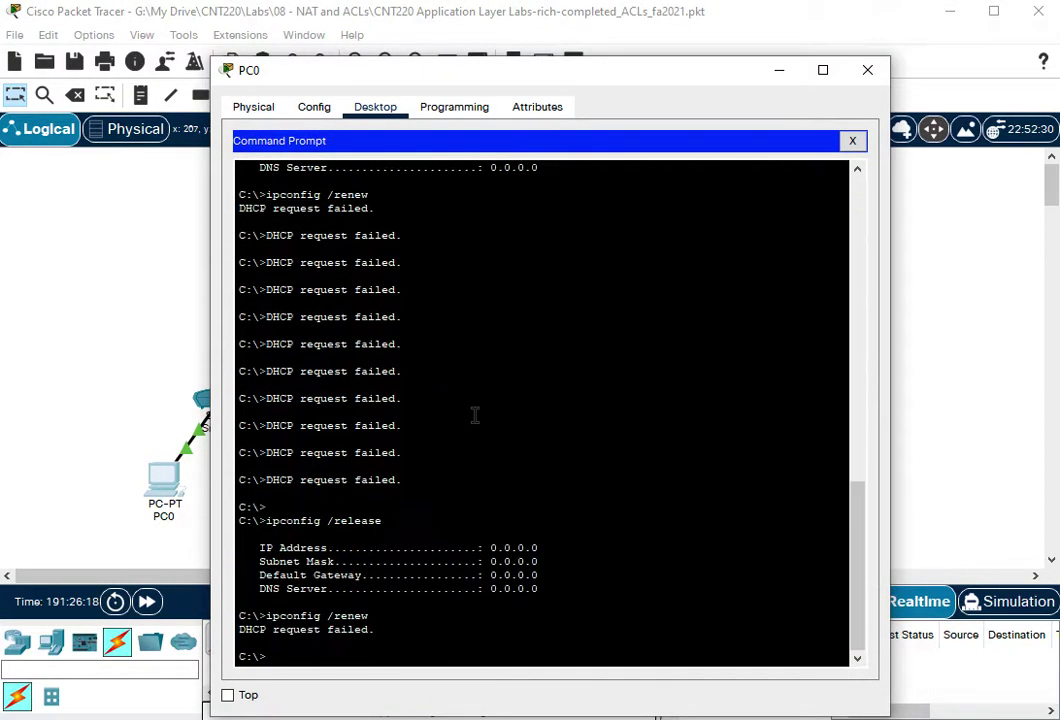
click(521, 502)
key(Up)
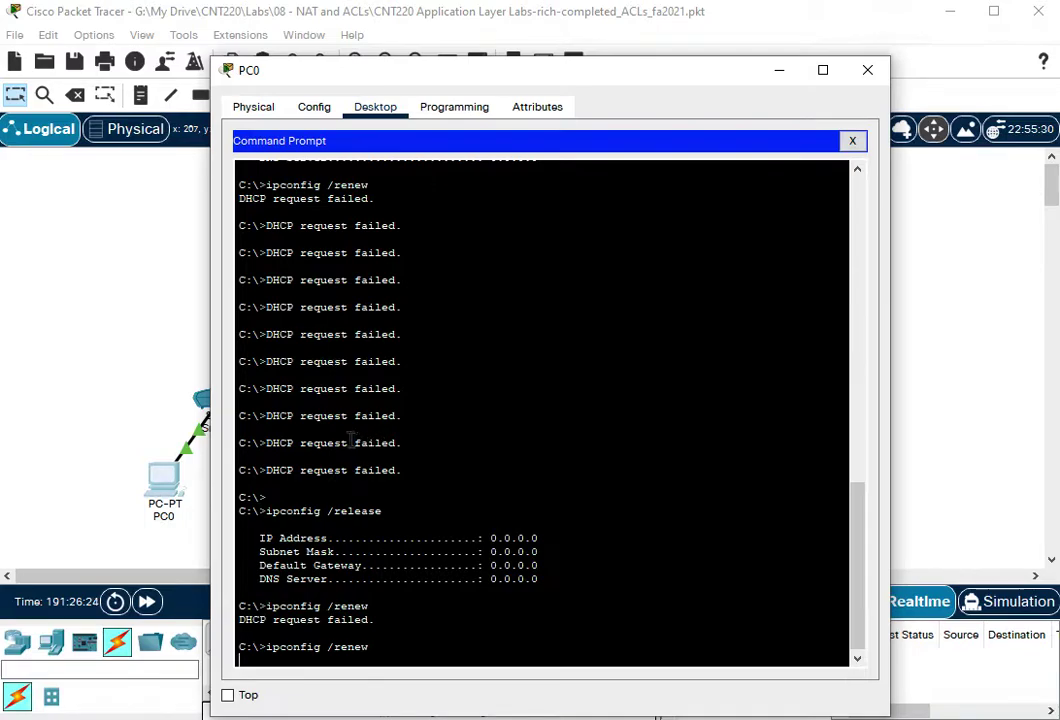
click(105, 362)
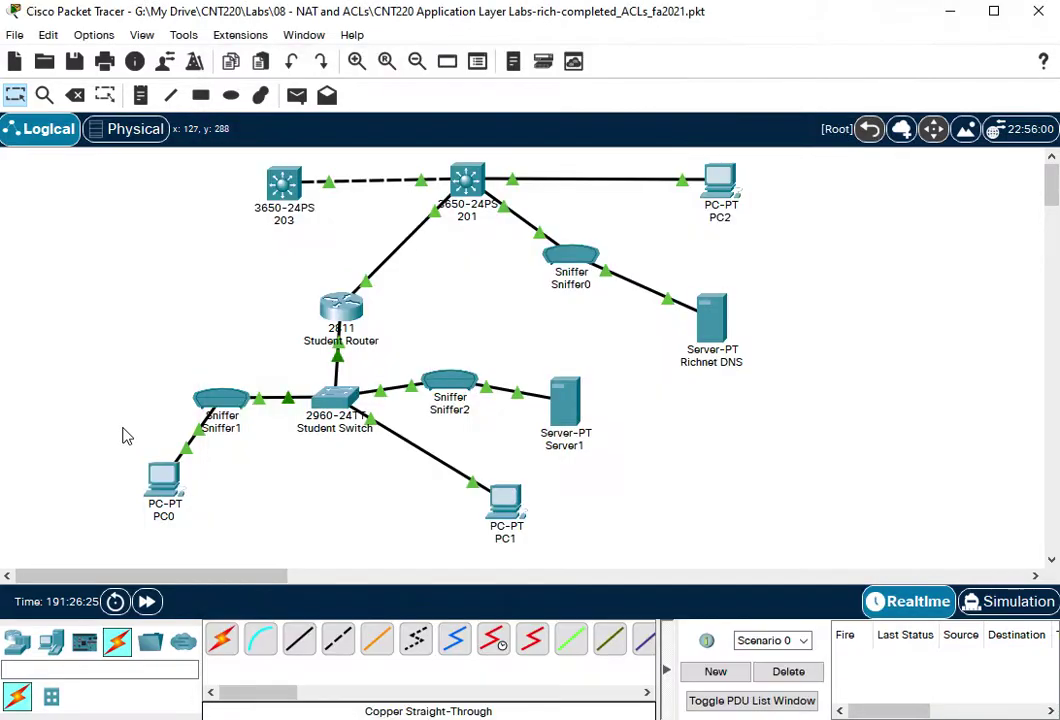
Step: Examine the source and destination UDP ports of the newly captured DHCP packet in Sniffer1
click(229, 407)
click(265, 226)
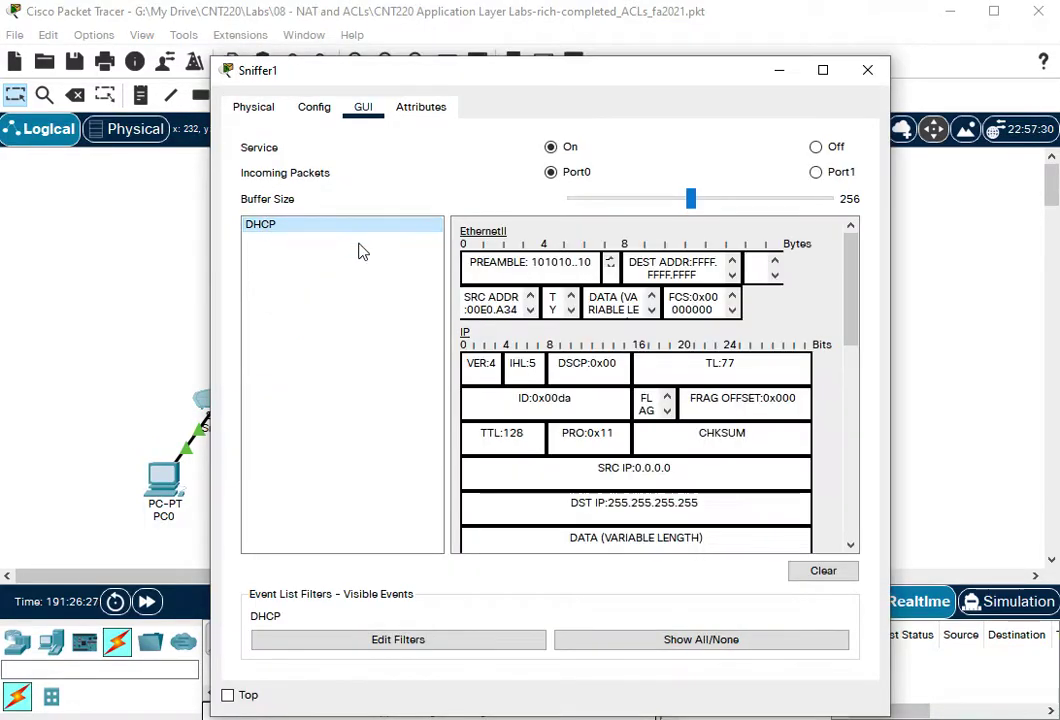
scroll(567, 397, down, 3)
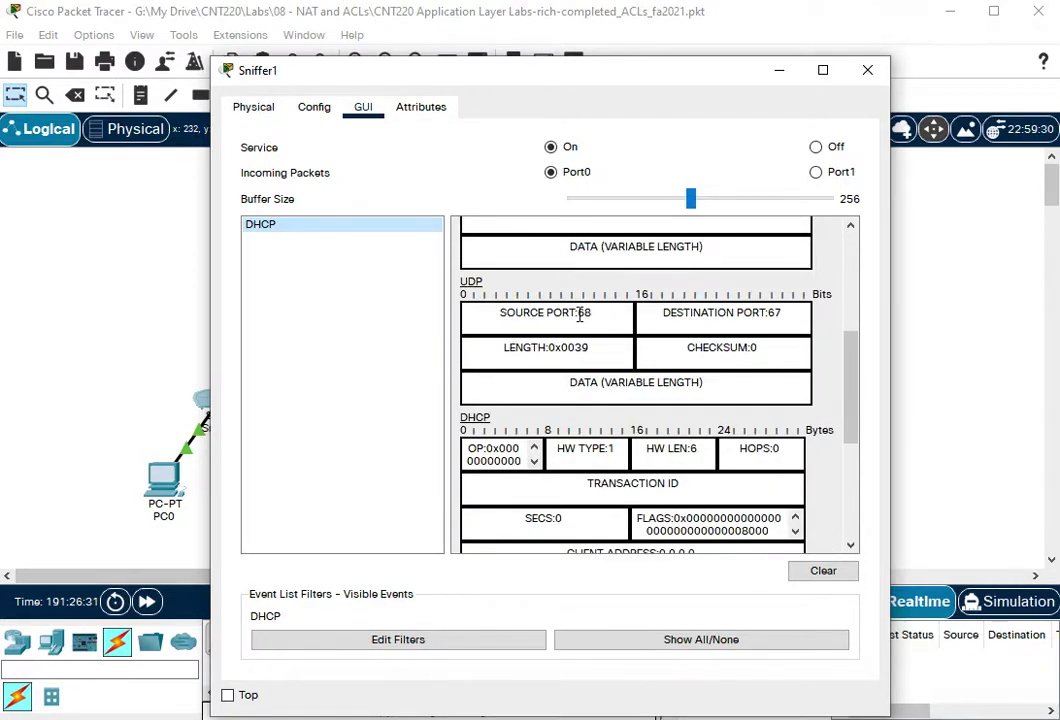
click(779, 70)
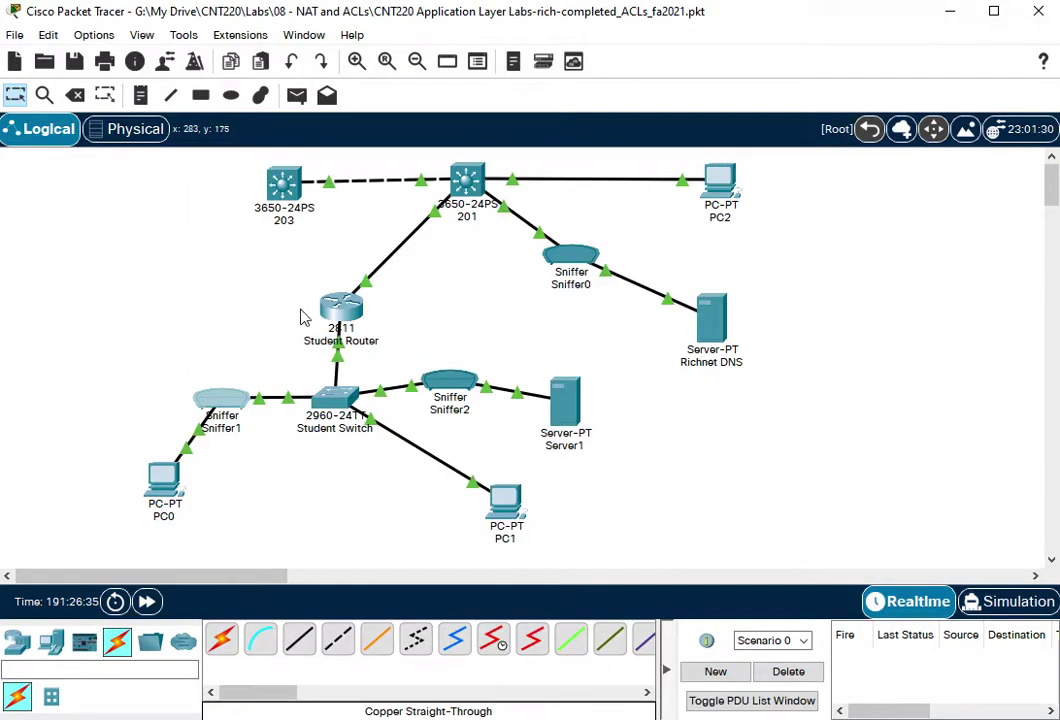
Step: Enter global configuration mode on the Student Router with conf t
click(343, 318)
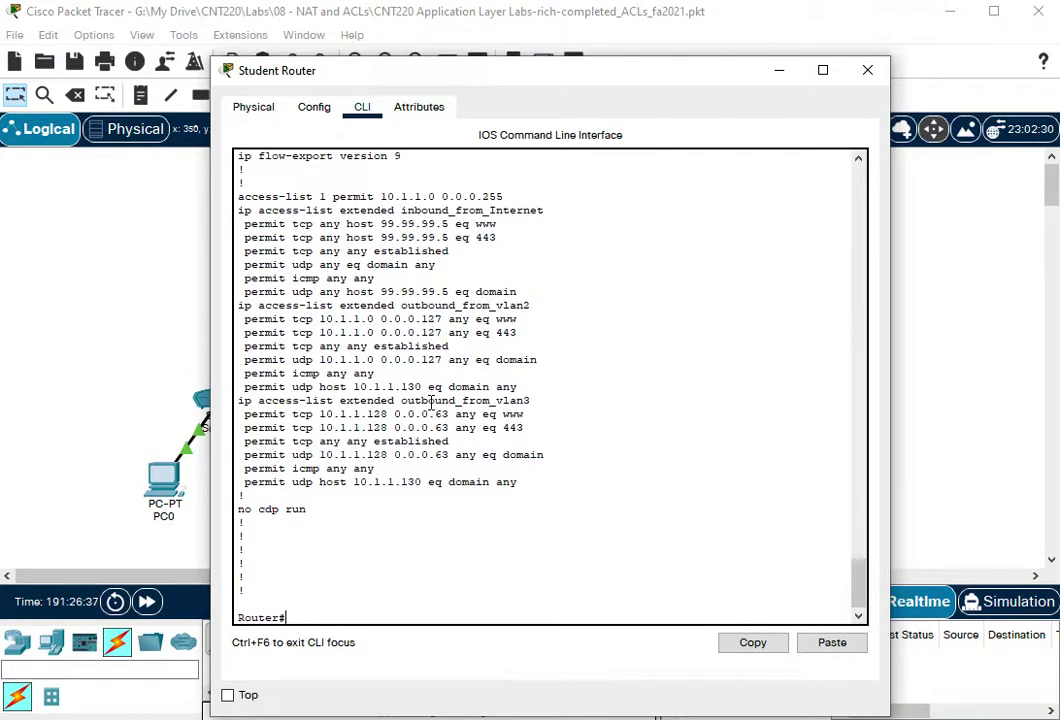
text(conf yt)
key(Return)
text(conf)
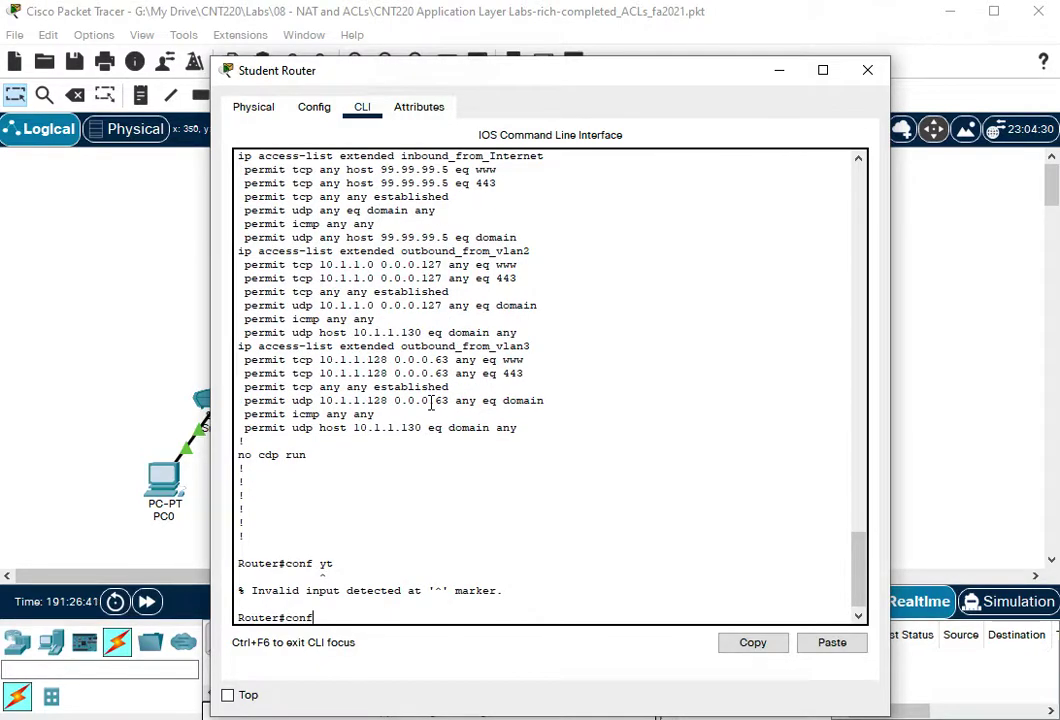
text( t)
key(Return)
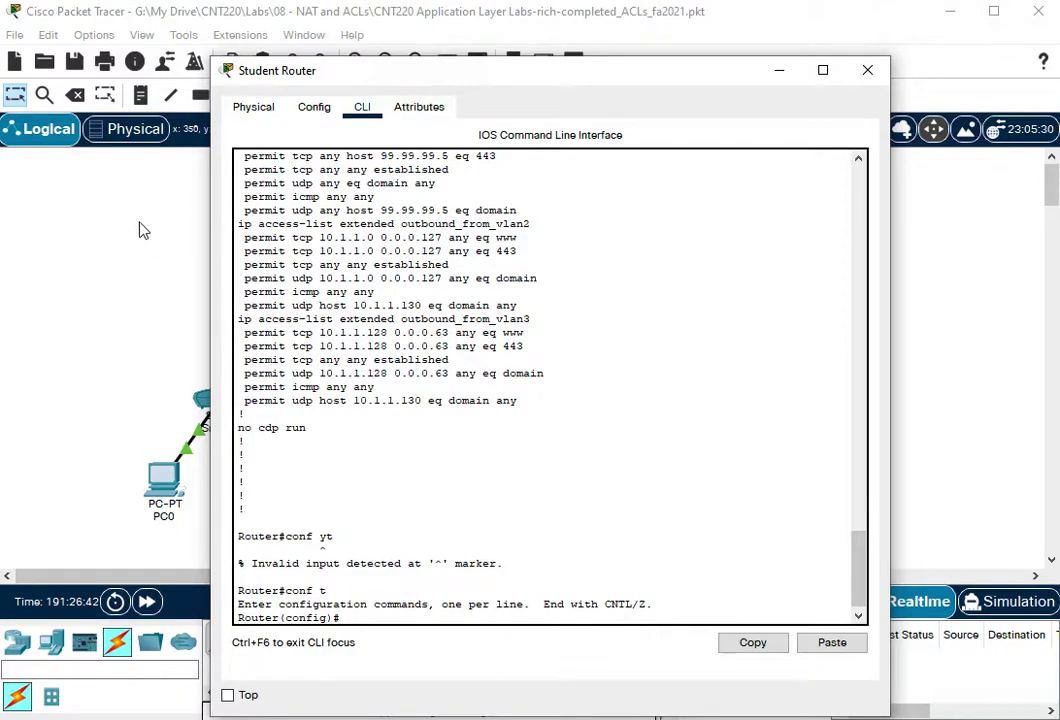
Step: Open the extended access list outbound_from_vlan2 for editing by reusing its line from the displayed configuration
drag(240, 224, 538, 229)
right_click(535, 228)
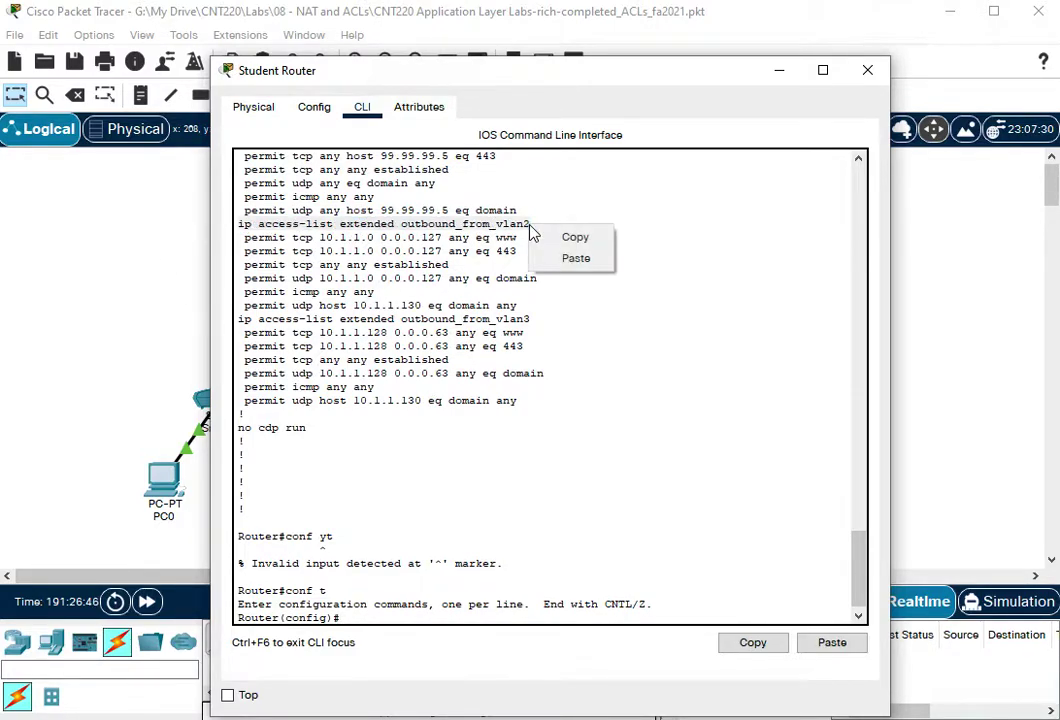
click(563, 240)
right_click(565, 299)
click(600, 332)
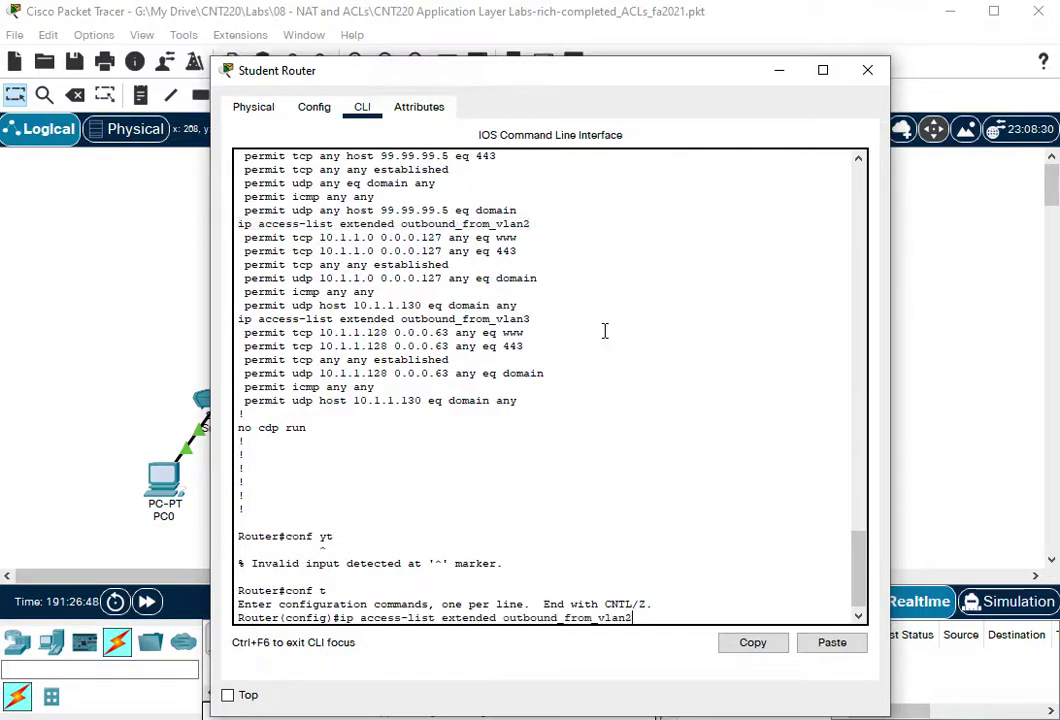
key(Return)
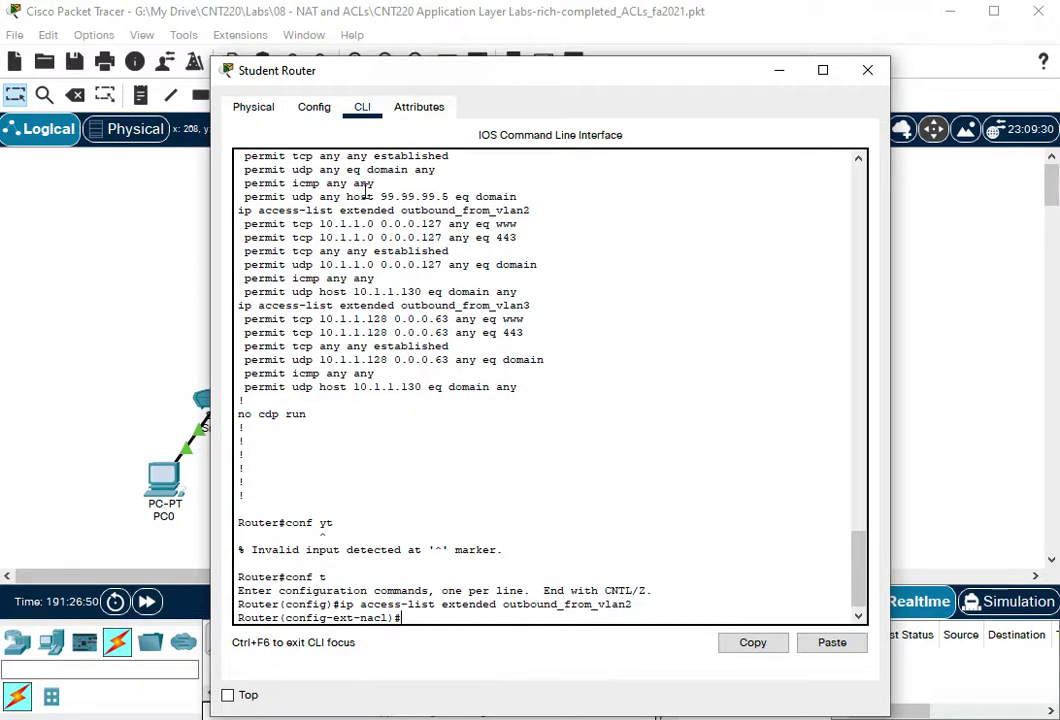
Step: Draft the rule permit udp 10.1.1.0 0.0.0.127 any eq 68 from the existing domain rule, without submitting it
drag(244, 264, 539, 264)
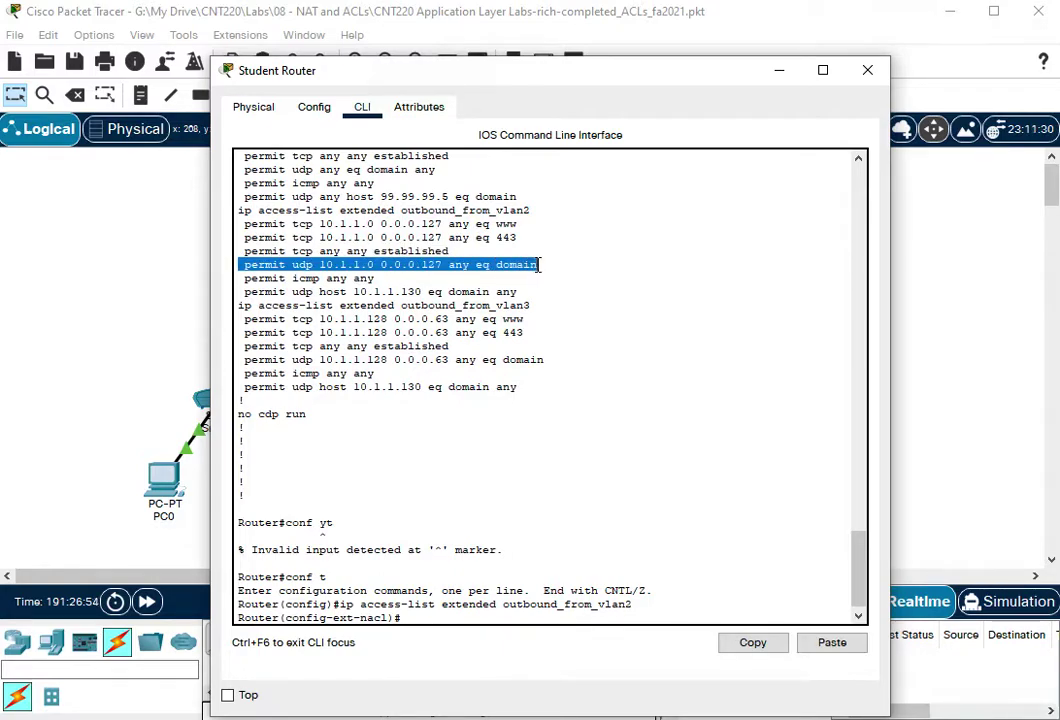
right_click(593, 300)
click(613, 308)
right_click(592, 334)
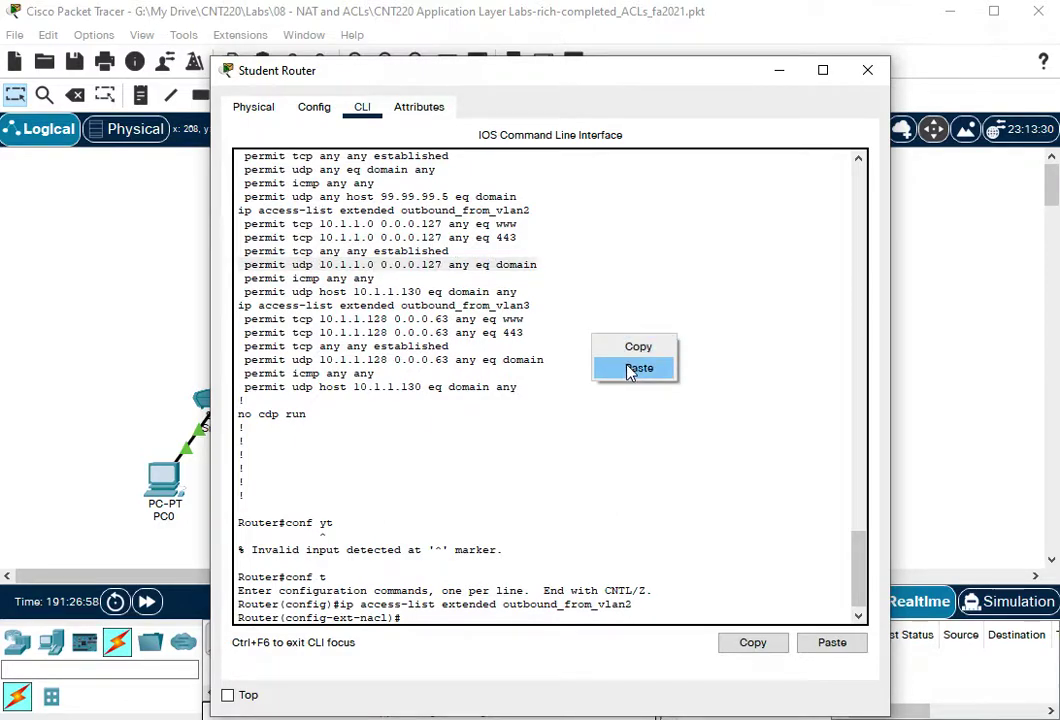
click(638, 368)
key(BackSpace)
key(BackSpace)
key(BackSpace)
key(BackSpace)
key(BackSpace)
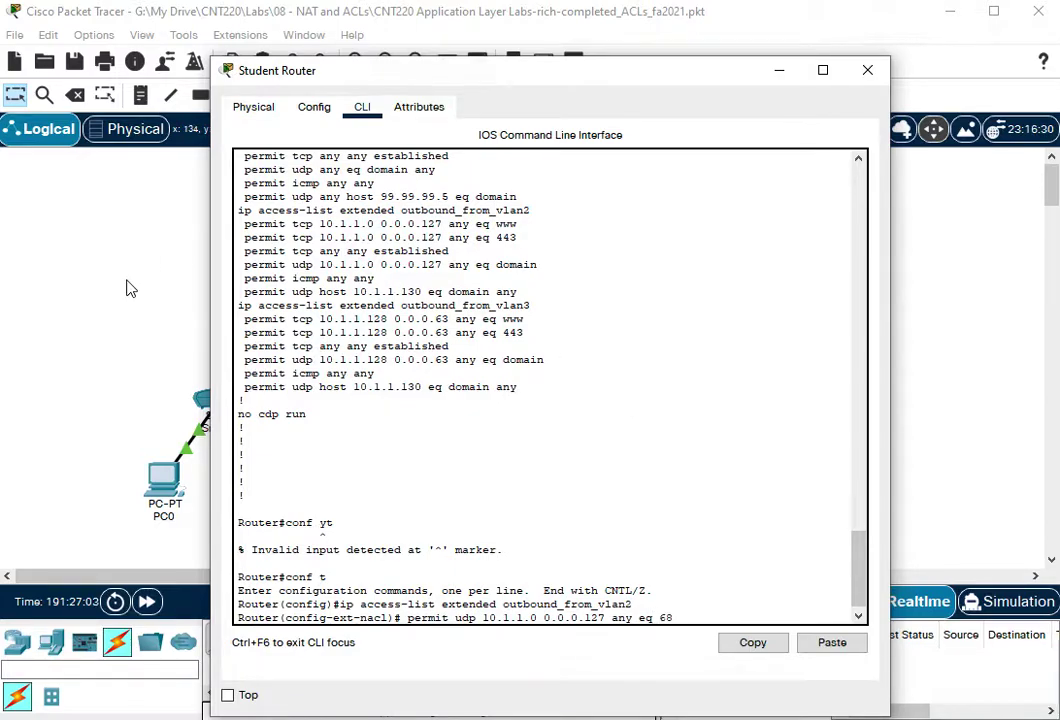
Step: Recheck the source and destination UDP ports of the captured DHCP packet in Sniffer1
click(173, 374)
click(218, 402)
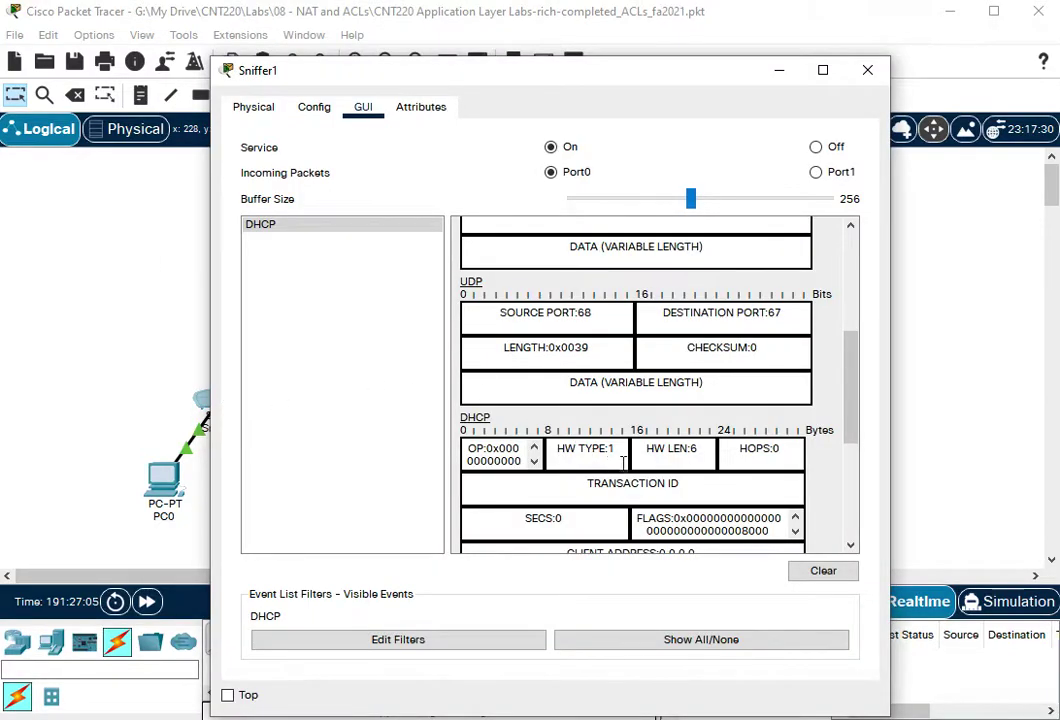
scroll(622, 461, down, 2)
scroll(730, 462, up, 2)
scroll(762, 390, down, 2)
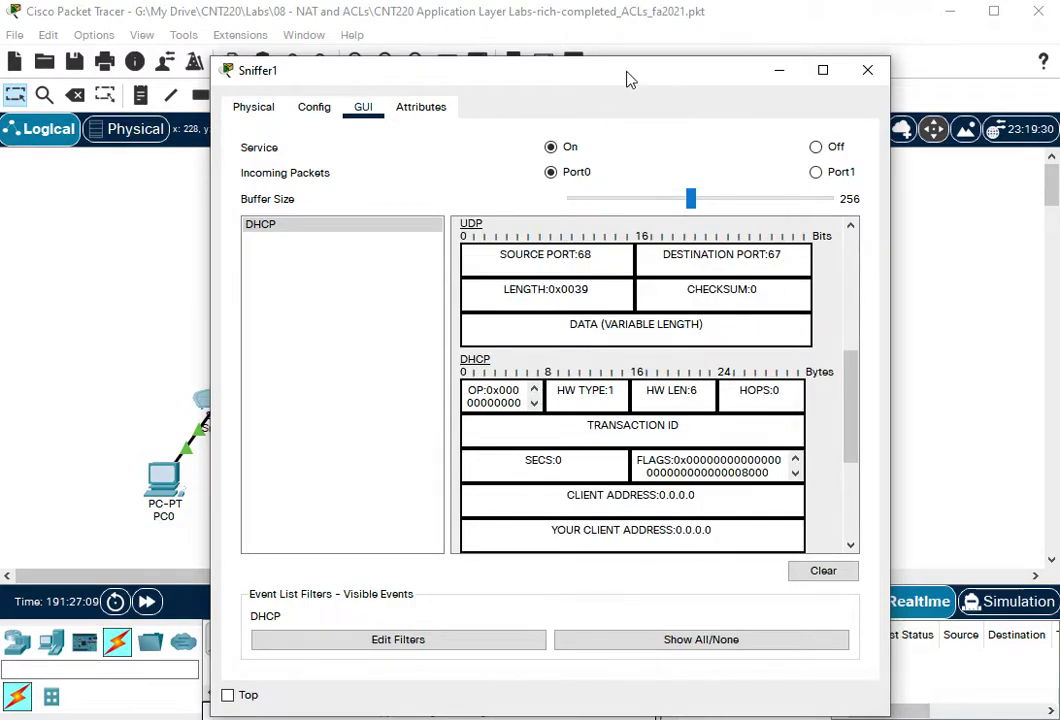
click(758, 20)
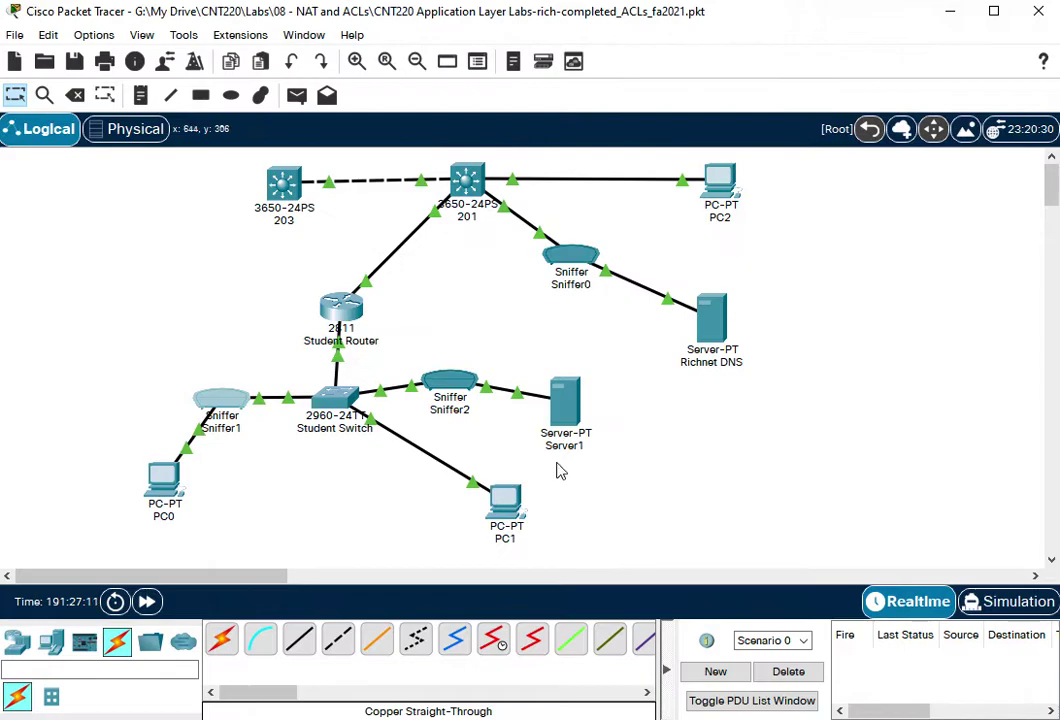
Step: Rework the drafted Student Router rule to permit udp 10.1.1.0 0.0.0.127 eq 68 any eq 67, without submitting it
click(343, 303)
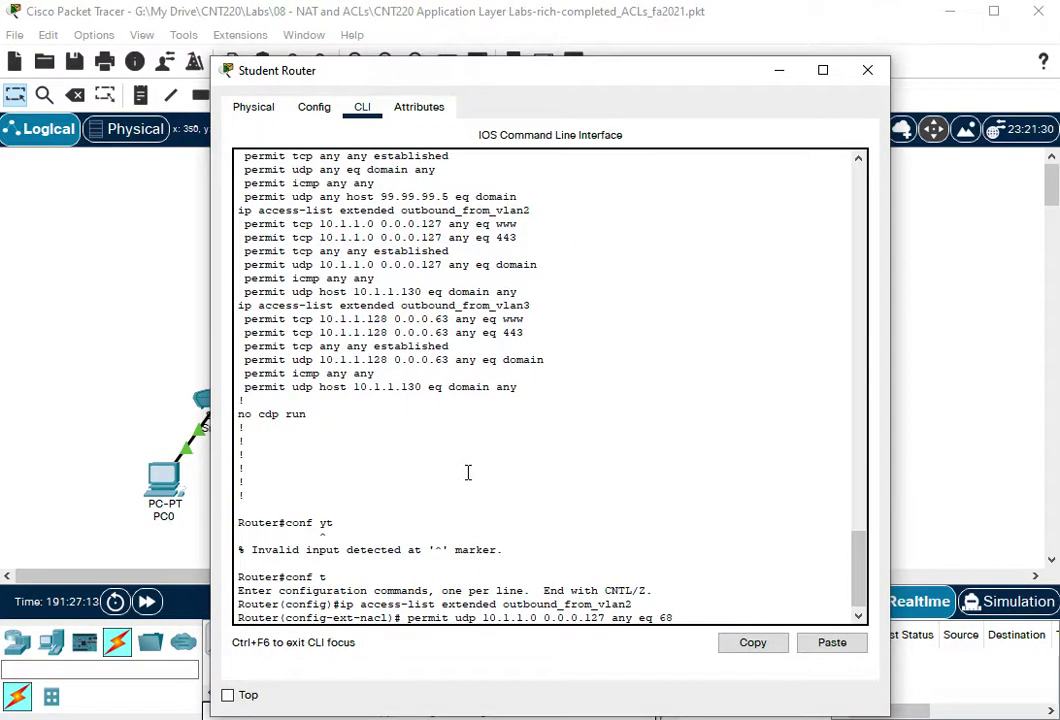
key(BackSpace)
key(Left)
key(Left)
key(Left)
key(Left)
text(eq 68)
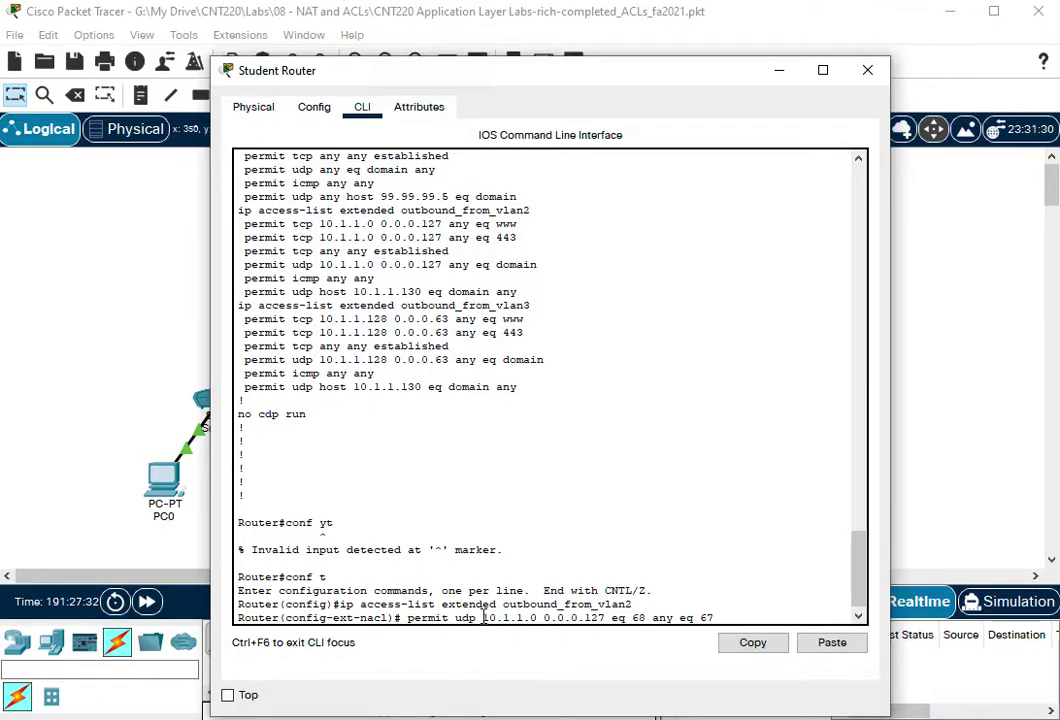
Step: Examine the DHCP fields and the source and destination IP addresses of the captured DHCP packet in Sniffer1
click(148, 386)
click(210, 400)
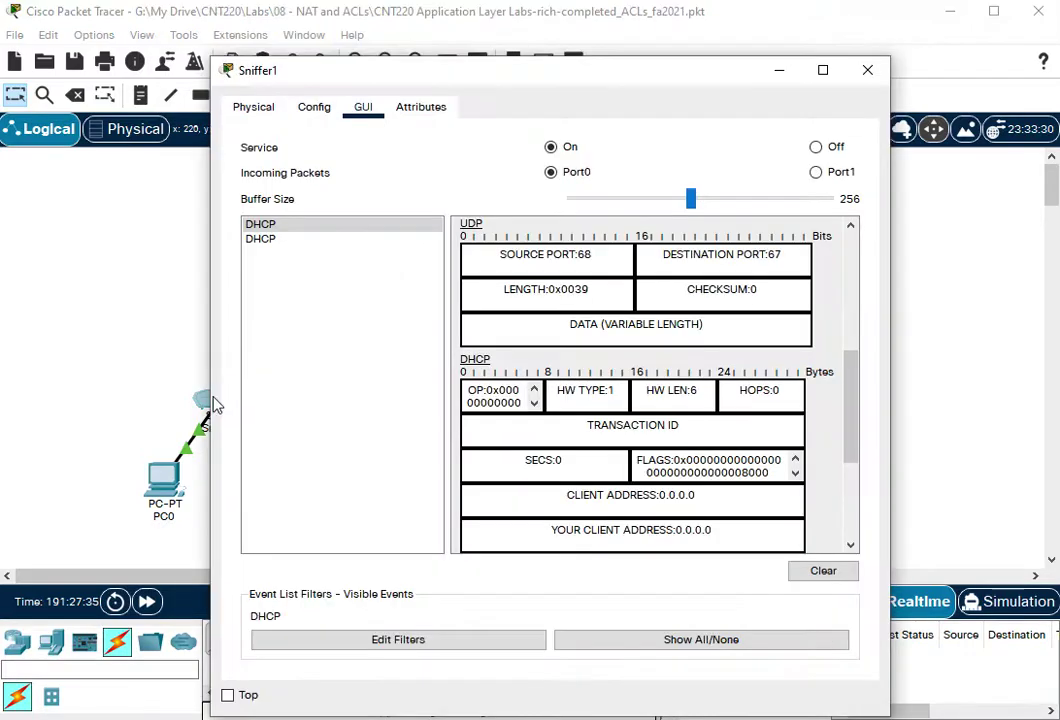
scroll(552, 432, down, 5)
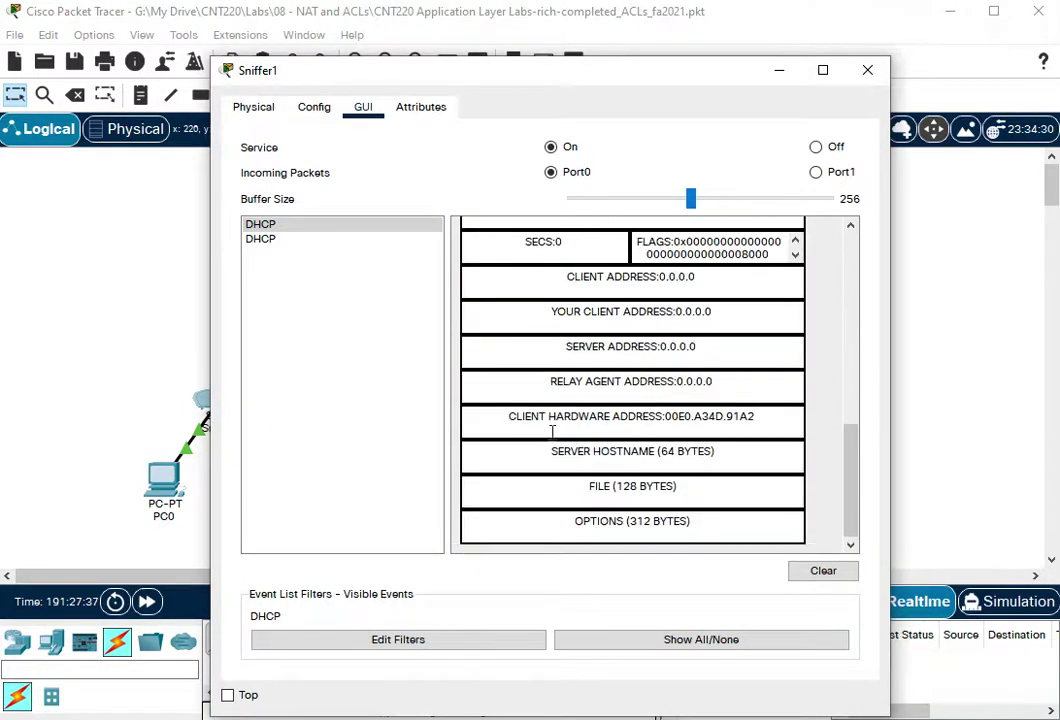
scroll(705, 427, up, 11)
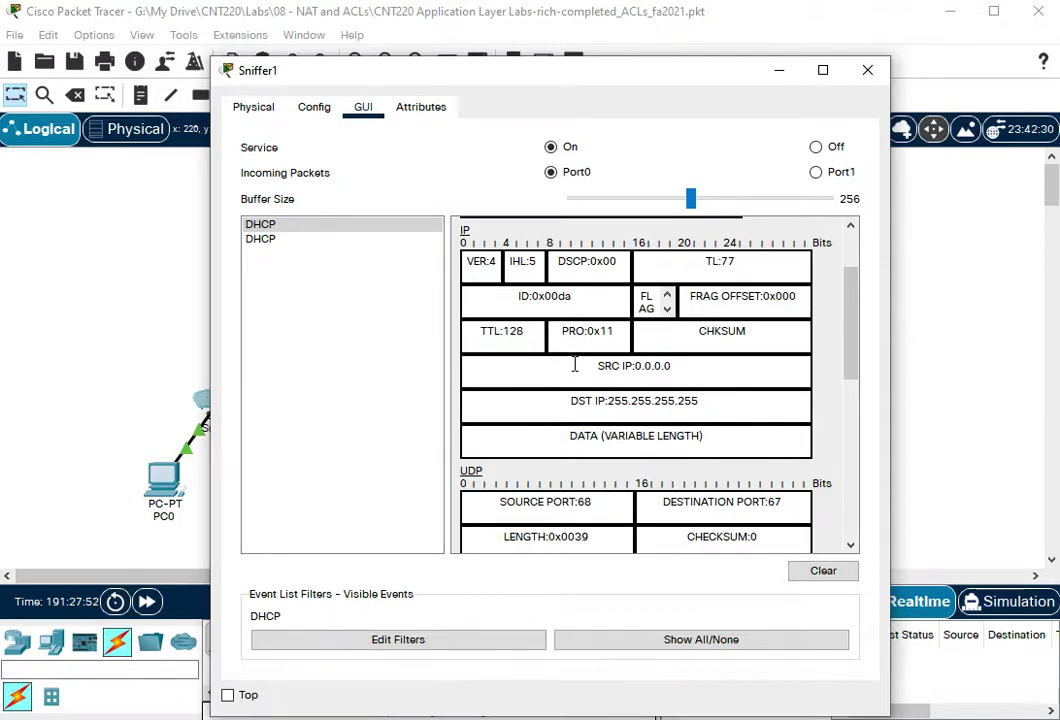
drag(633, 366, 606, 400)
drag(673, 366, 633, 366)
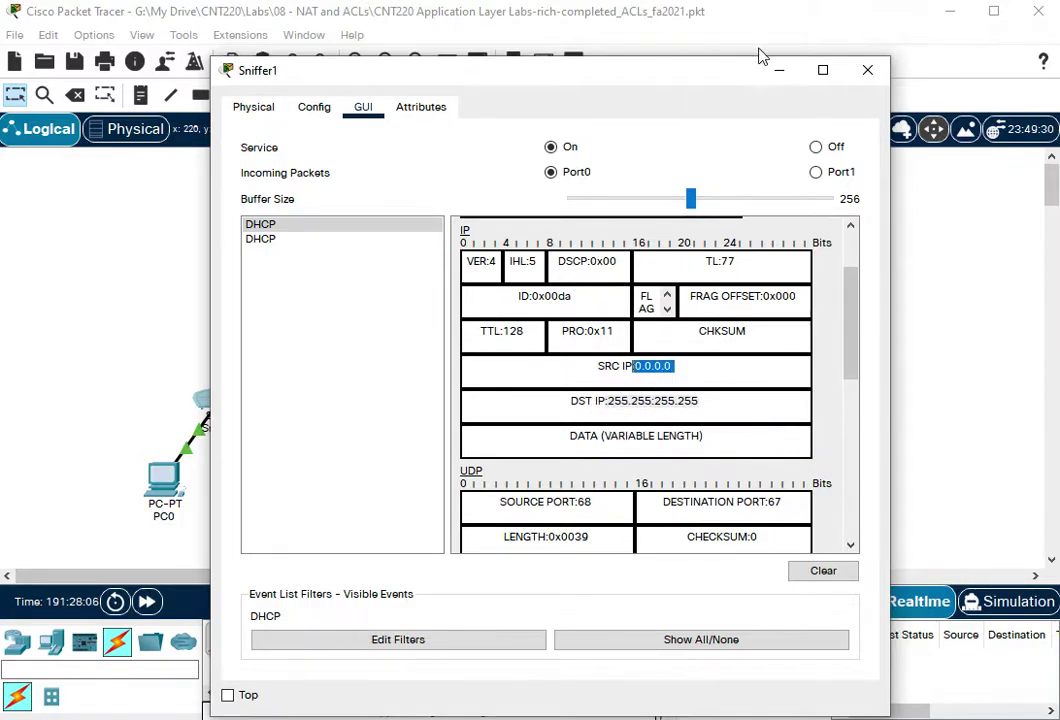
click(780, 72)
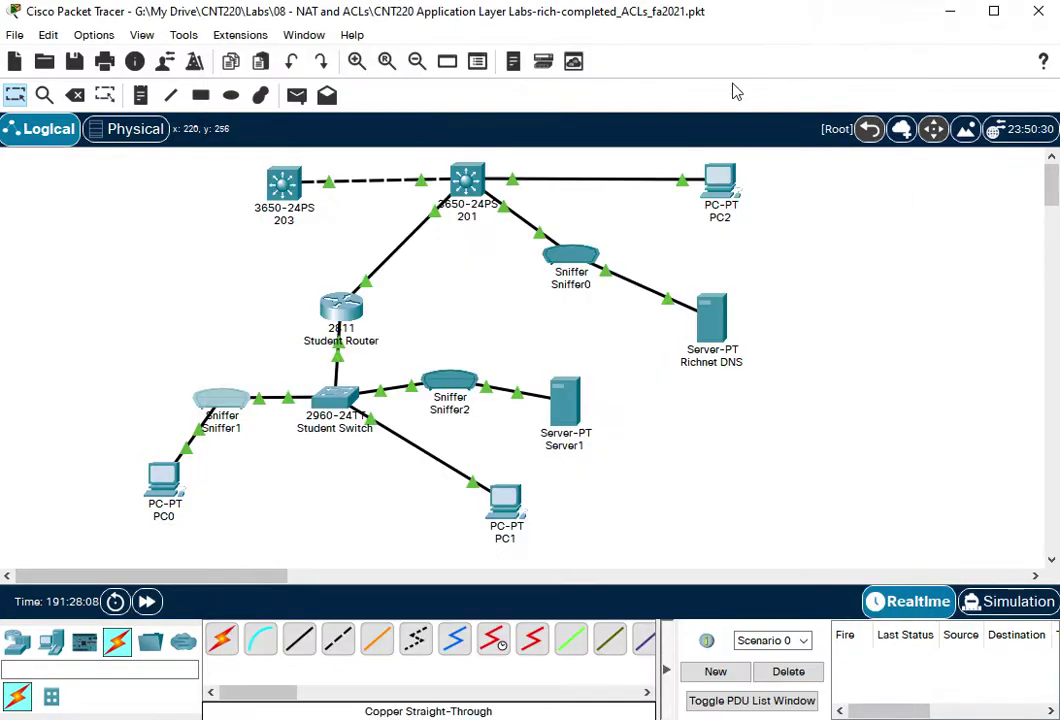
Step: Replace the source network in the drafted Student Router rule with any and submit permit udp any eq 68 any eq 67
click(345, 345)
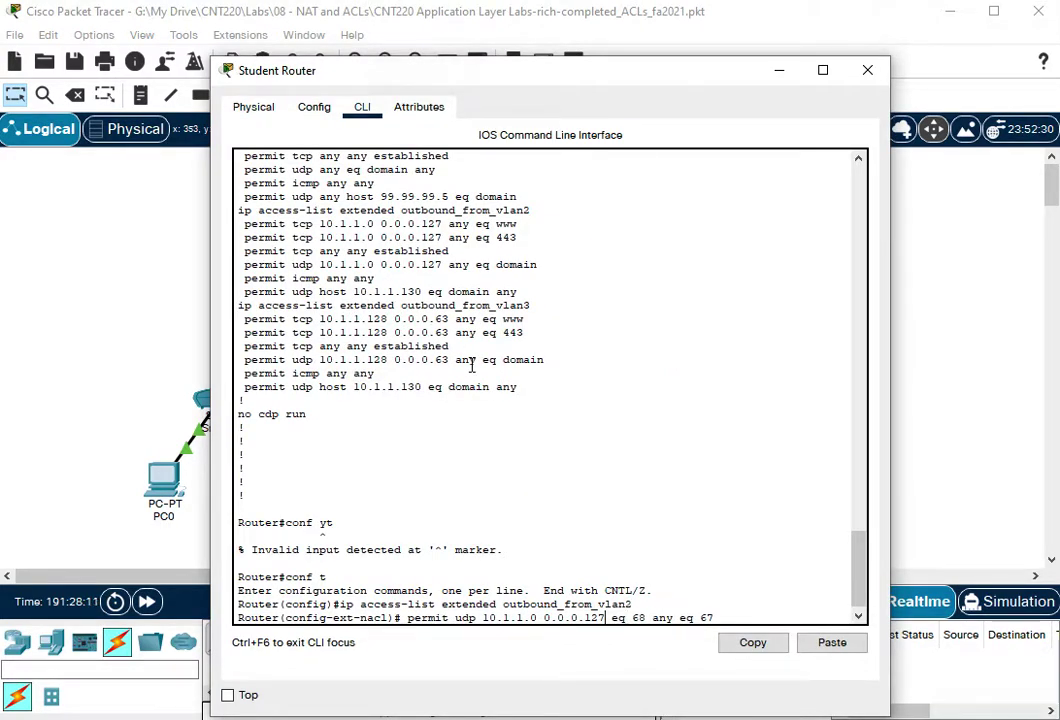
key(BackSpace)
key(BackSpace)
key(BackSpace)
key(BackSpace)
key(BackSpace)
key(BackSpace)
key(BackSpace)
key(BackSpace)
key(BackSpace)
key(BackSpace)
key(BackSpace)
key(BackSpace)
key(BackSpace)
key(BackSpace)
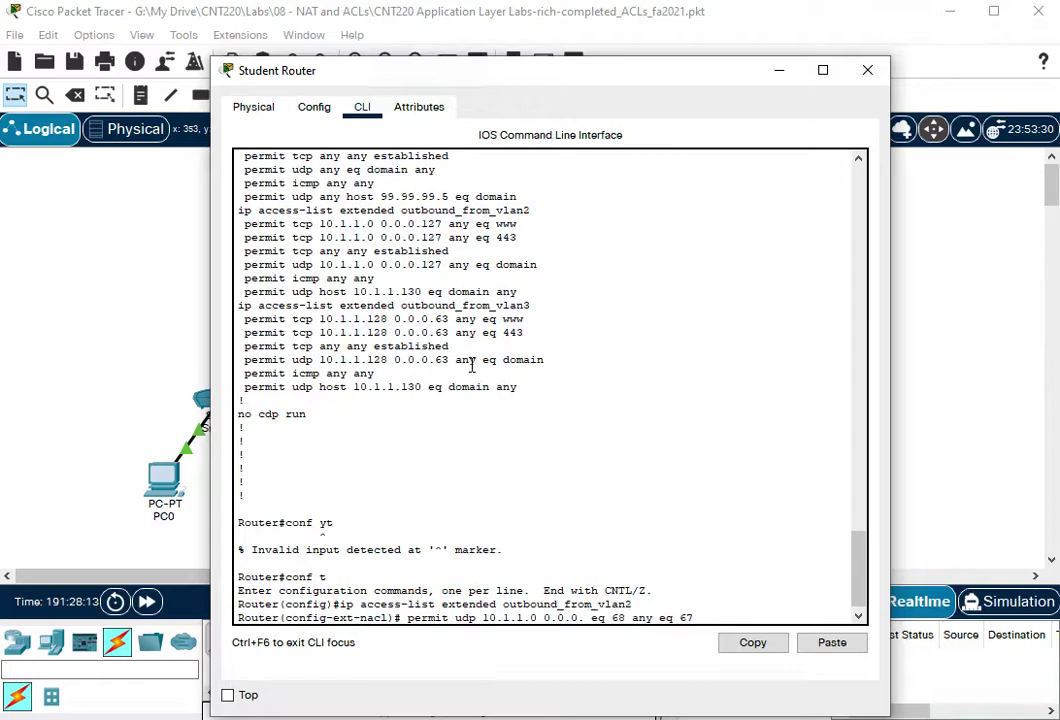
key(BackSpace)
key(BackSpace)
key(BackSpace)
key(BackSpace)
text(any)
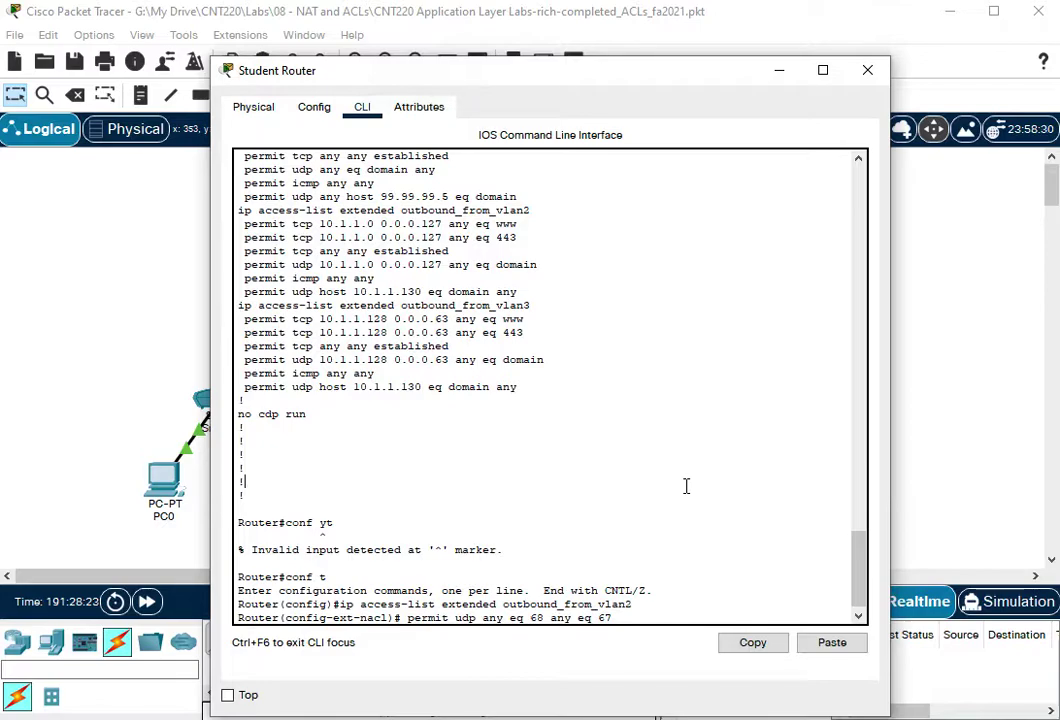
key(Return)
Step: Request a new DHCP lease on PC0 by rerunning ipconfig /renew in its command prompt
click(170, 362)
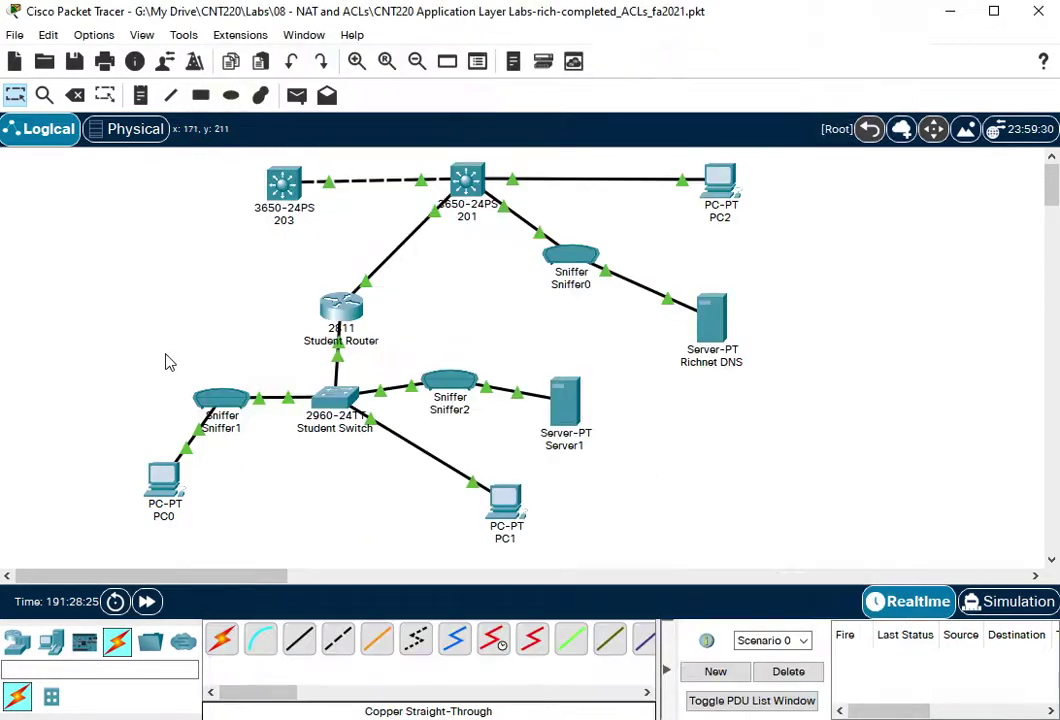
click(164, 480)
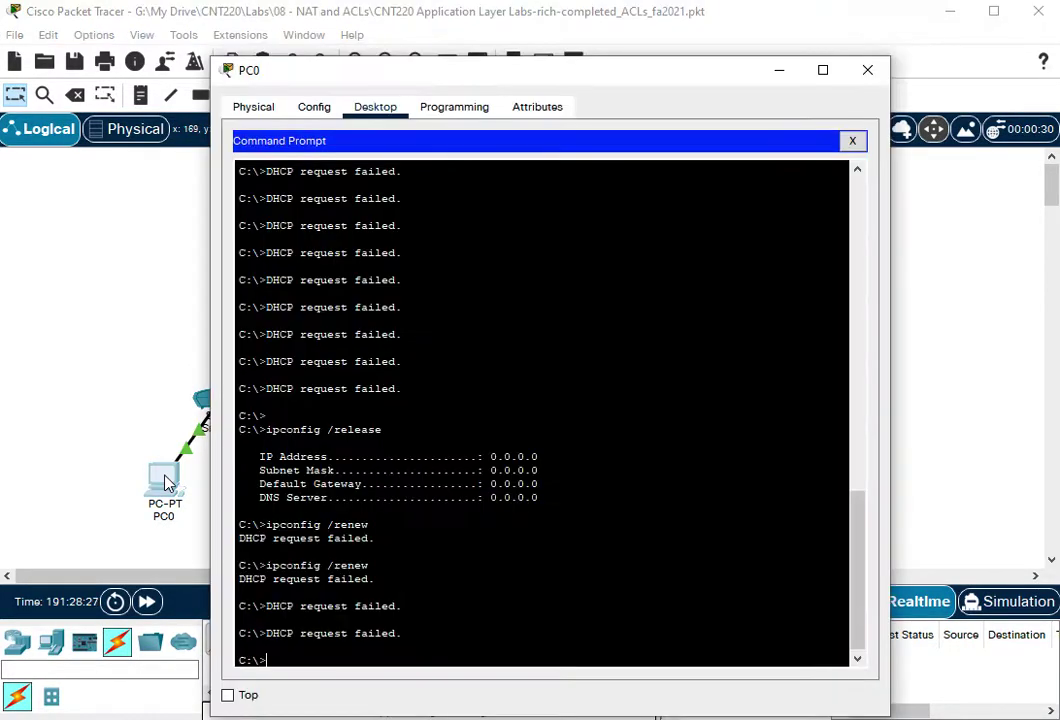
key(Up)
key(Return)
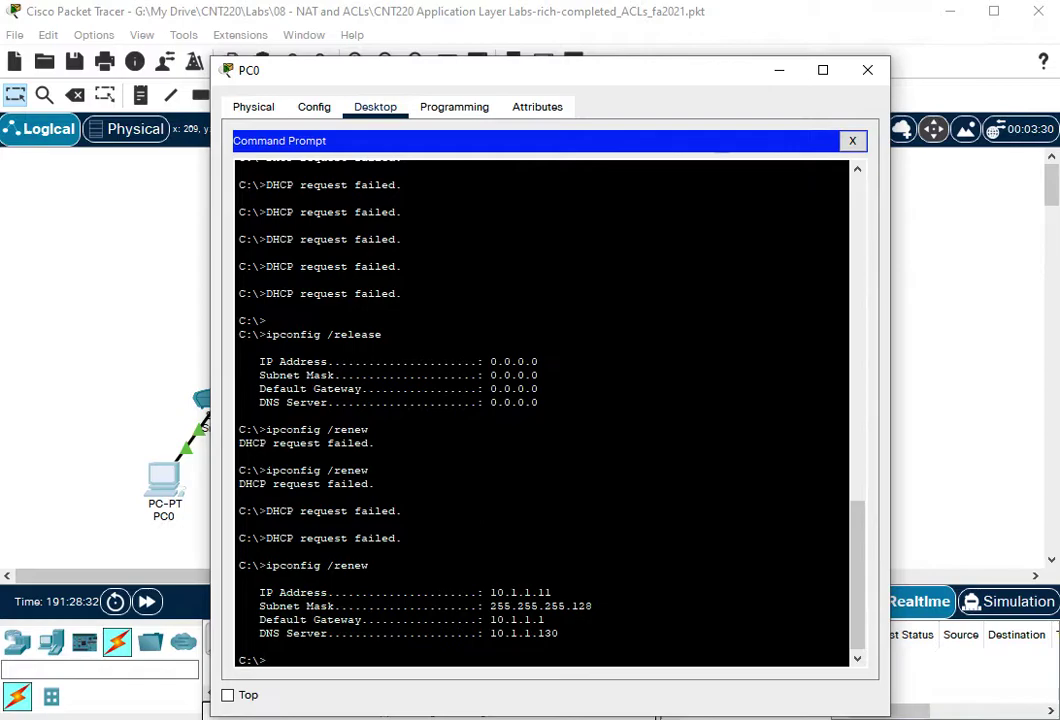
click(778, 72)
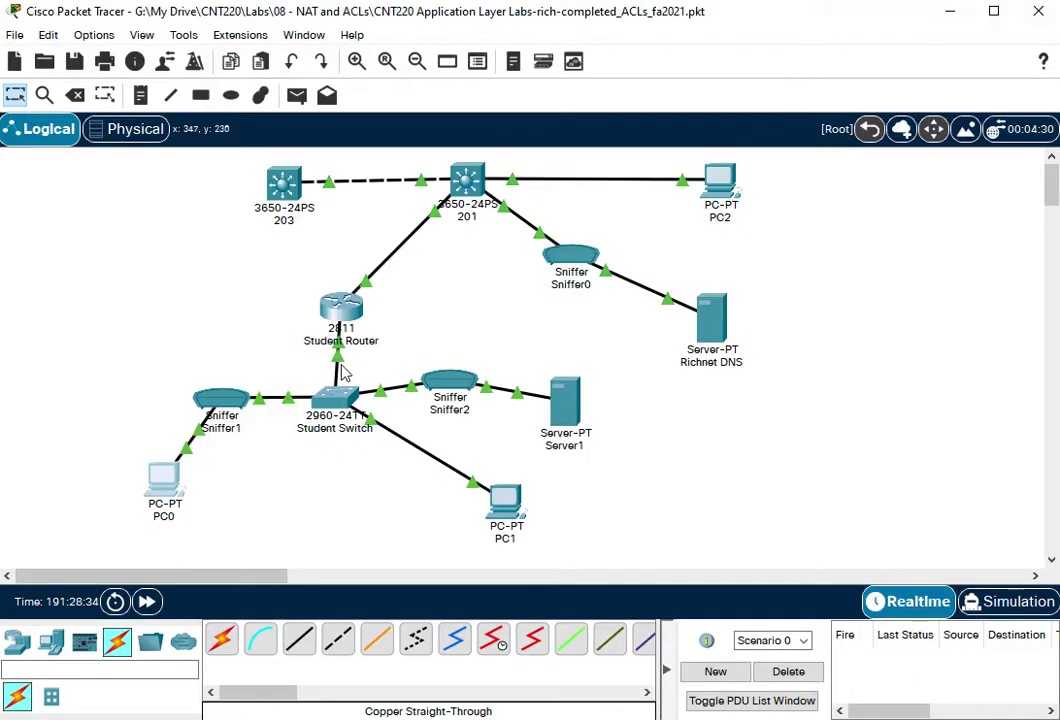
Step: Review the newly added UDP permit rule in the Student Router's command line
click(341, 310)
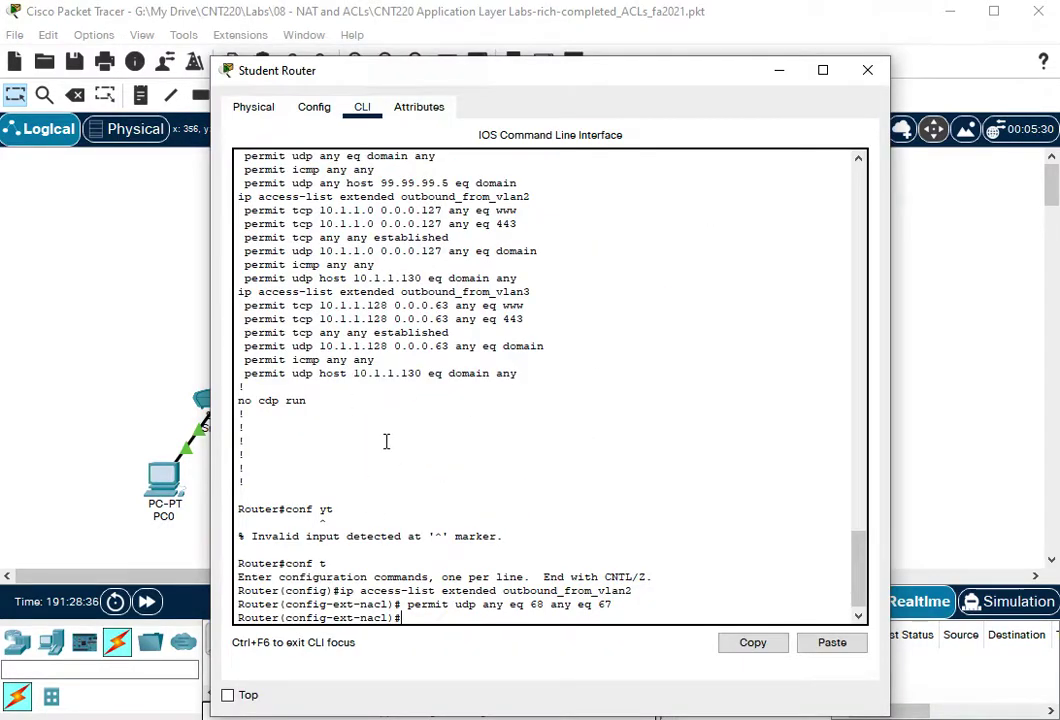
drag(408, 605, 612, 605)
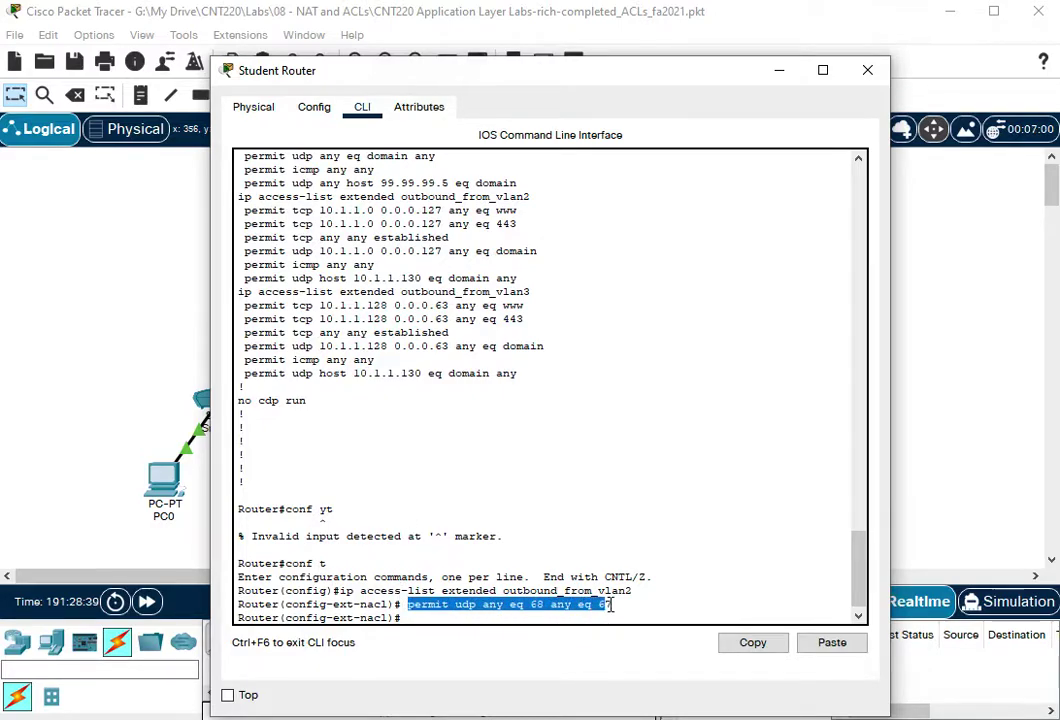
click(575, 465)
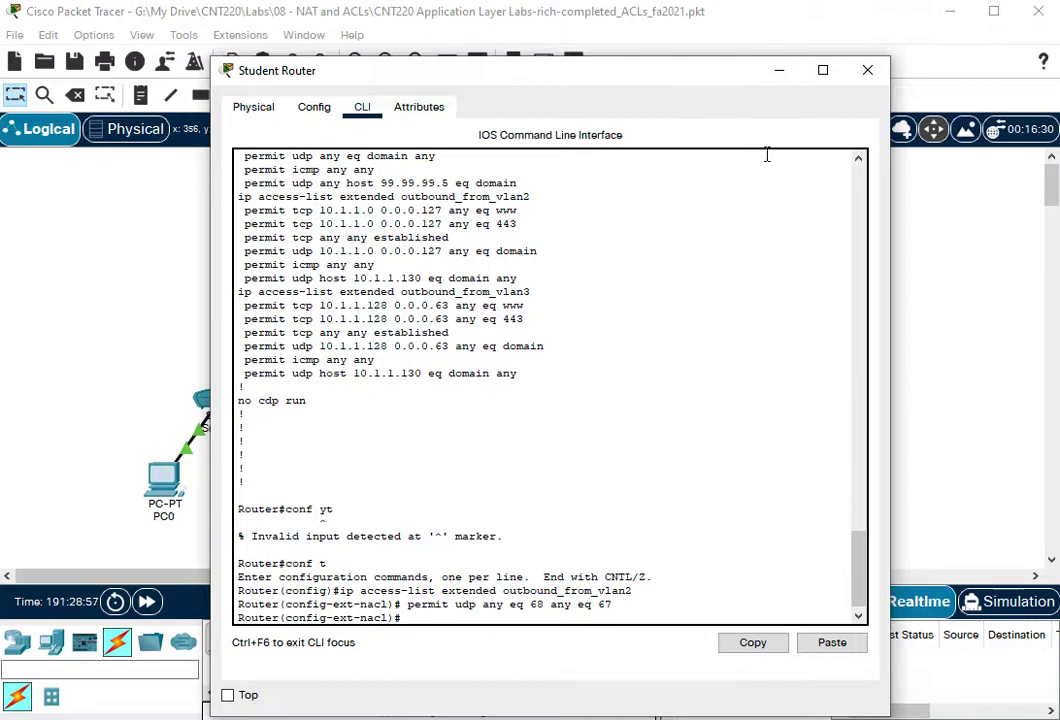
click(782, 79)
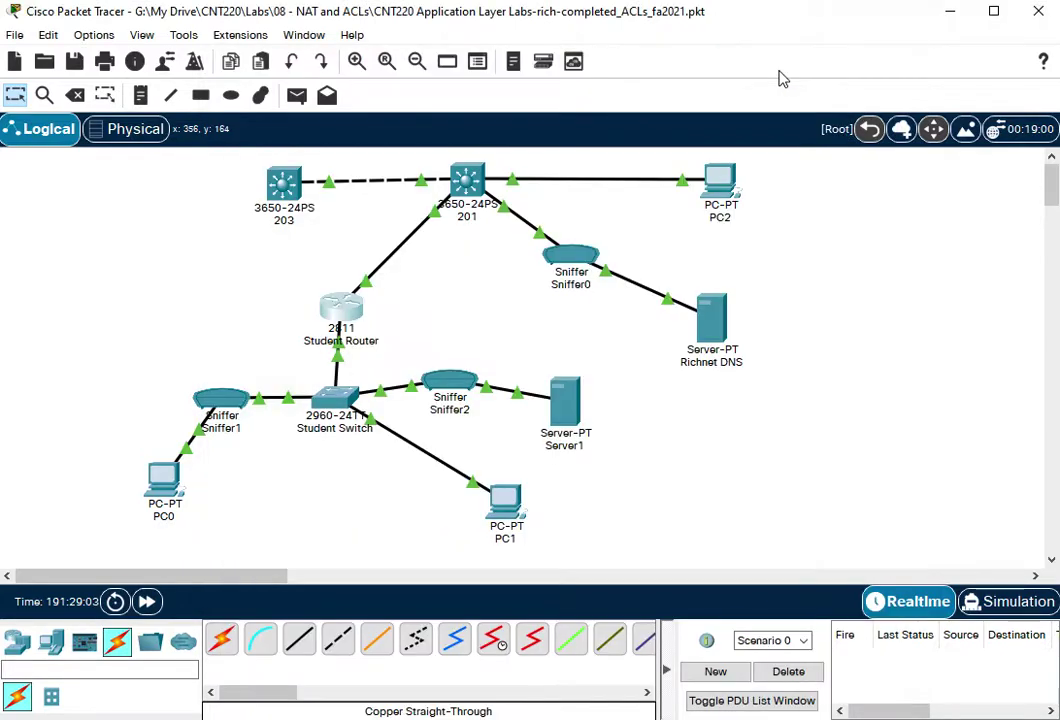
Step: Switch PC1's IPv4 configuration to Static to clear its current address settings
click(502, 498)
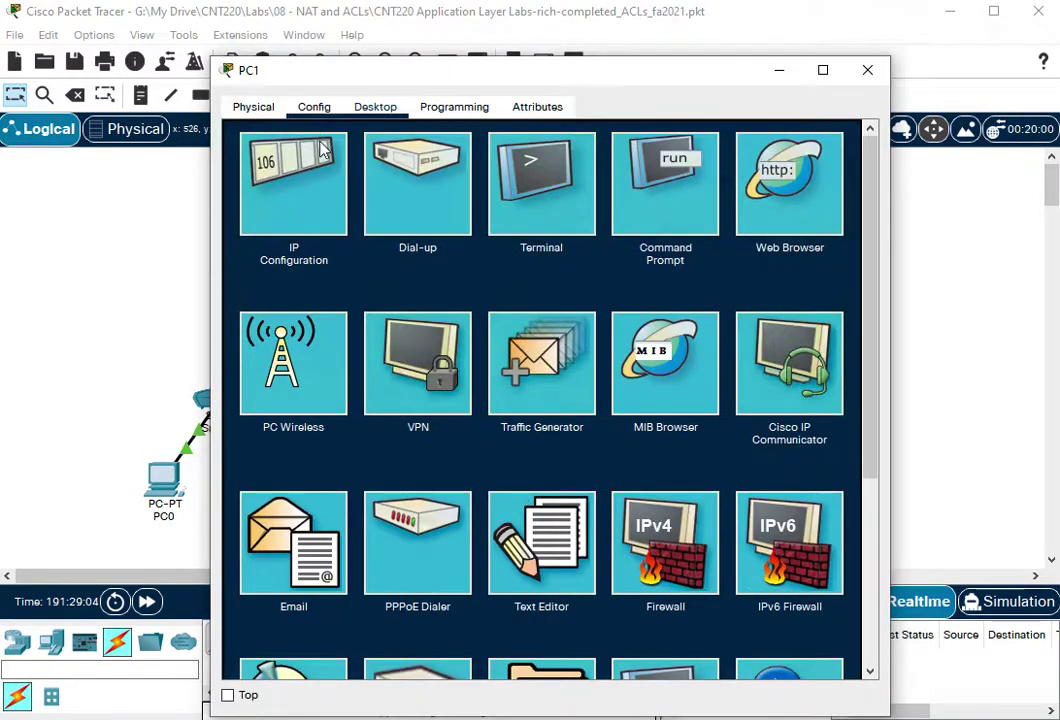
click(293, 185)
click(456, 213)
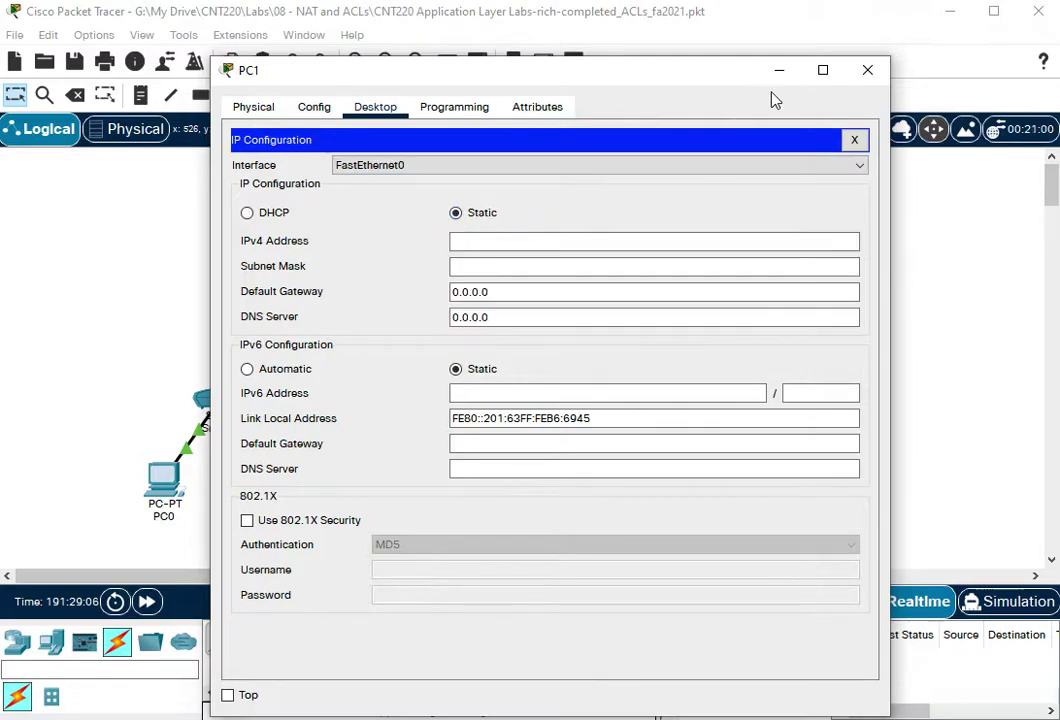
click(780, 70)
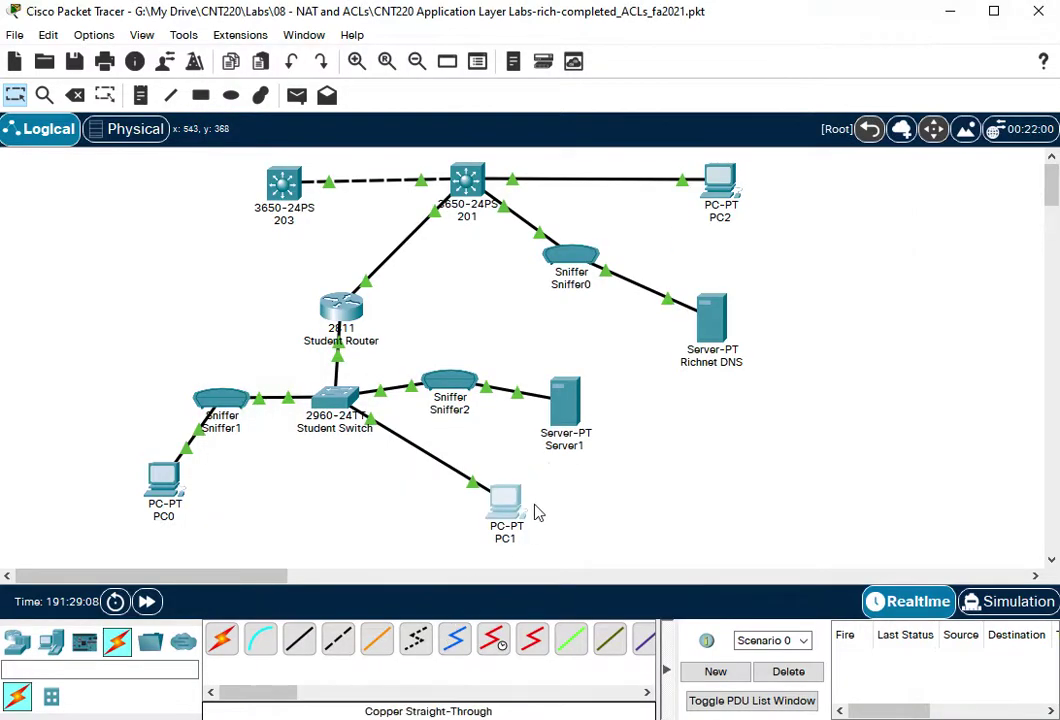
Step: Inspect the DHCP service settings and address pools on Server1
click(568, 420)
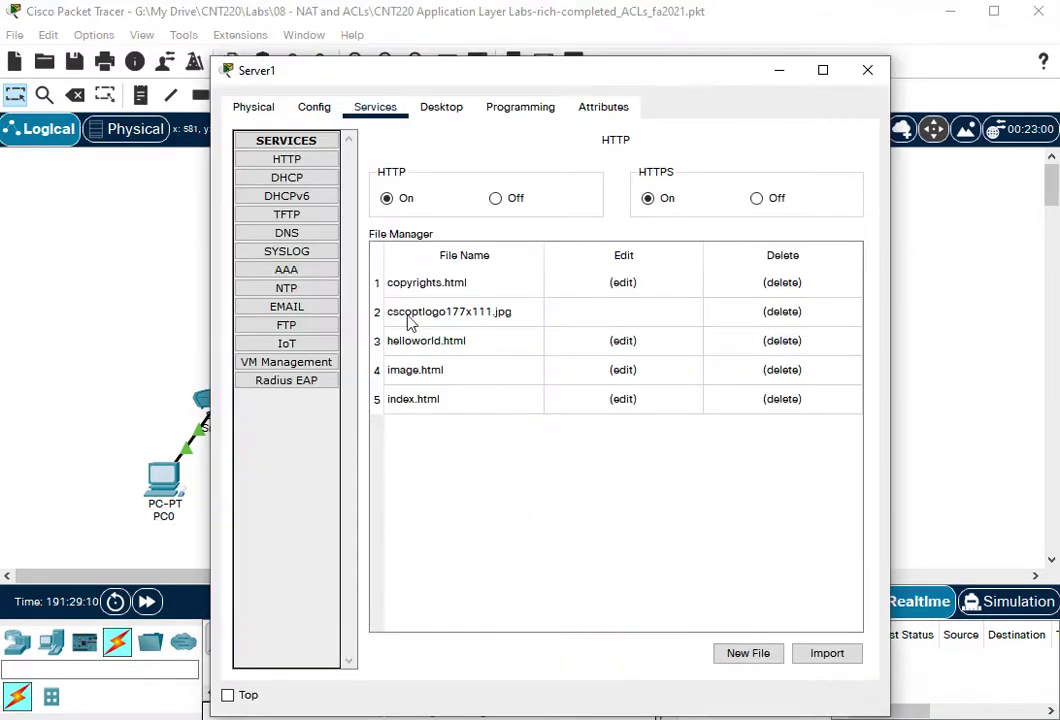
click(292, 179)
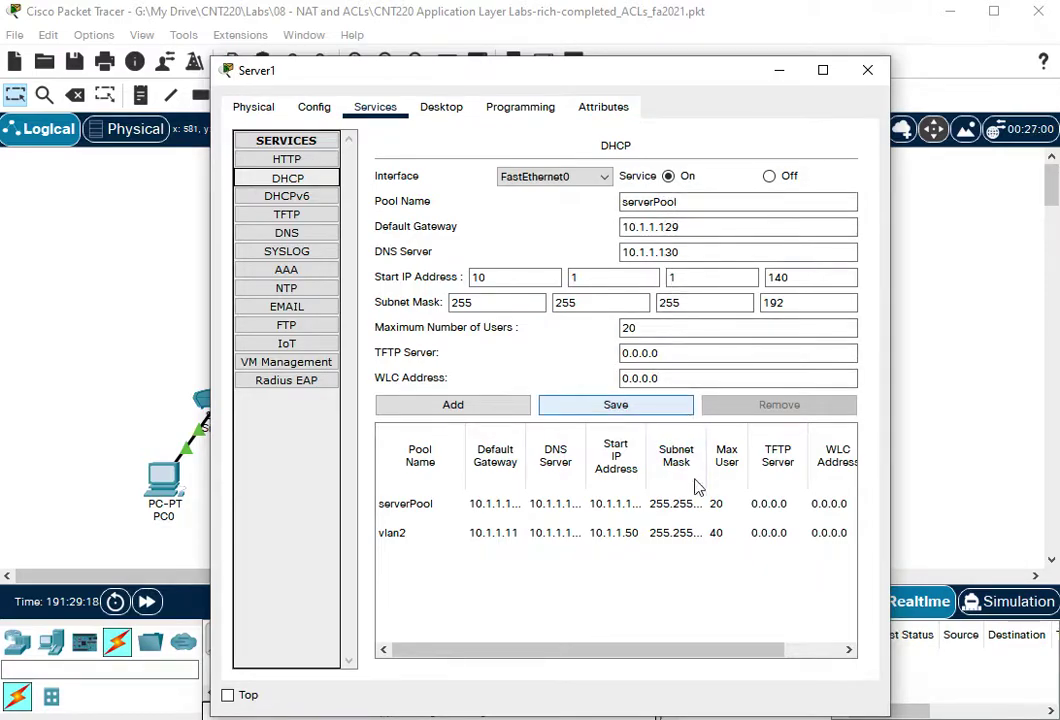
click(776, 74)
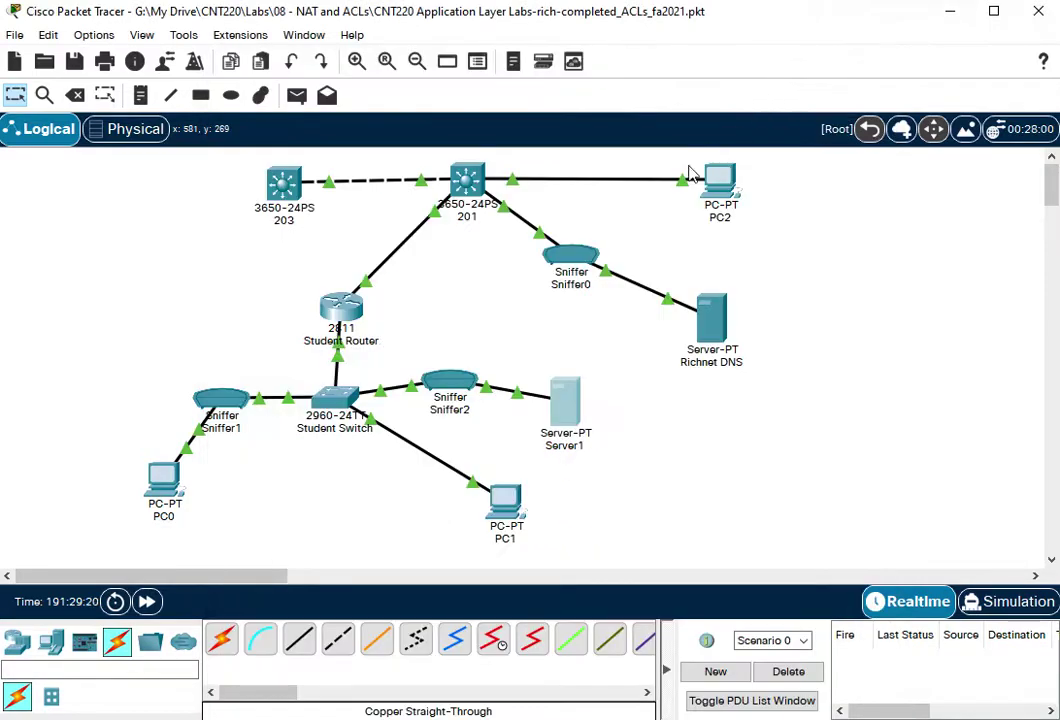
Step: Check the Student Router's new DHCP rule and the access groups applied to its FastEthernet0/1 subinterfaces
click(345, 312)
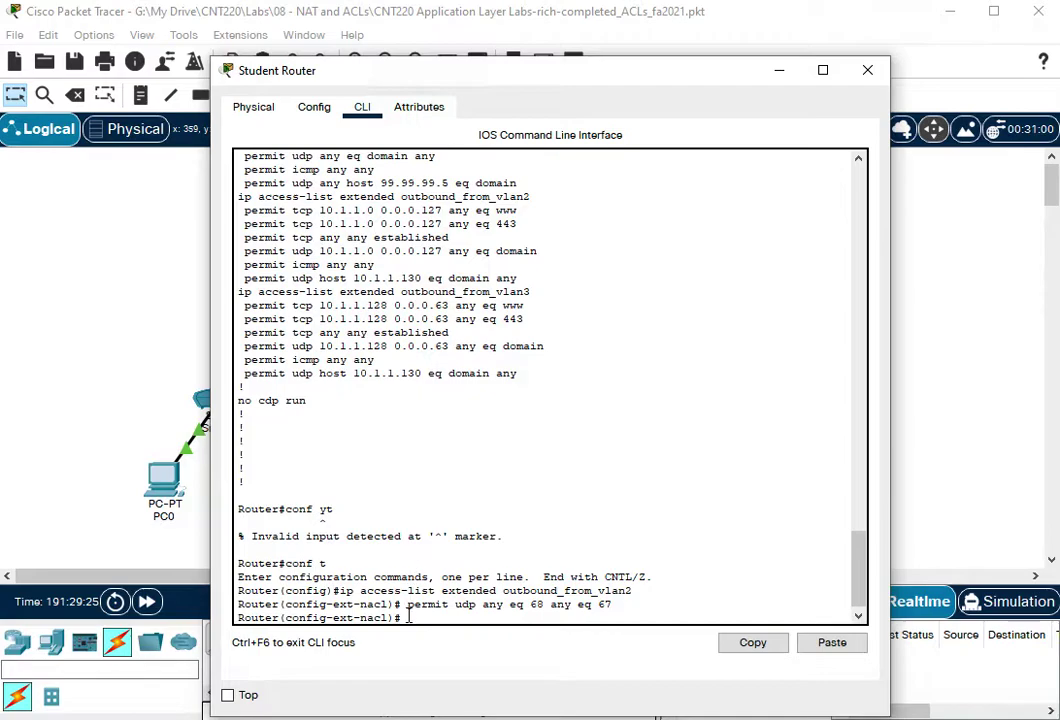
drag(409, 606, 621, 605)
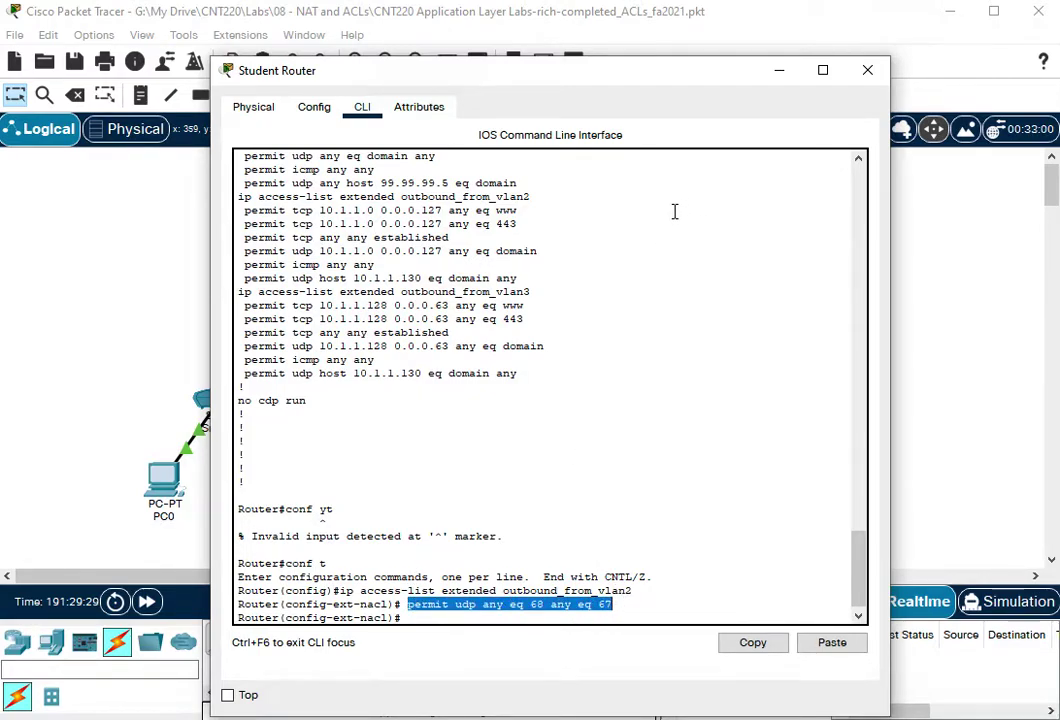
scroll(538, 314, up, 10)
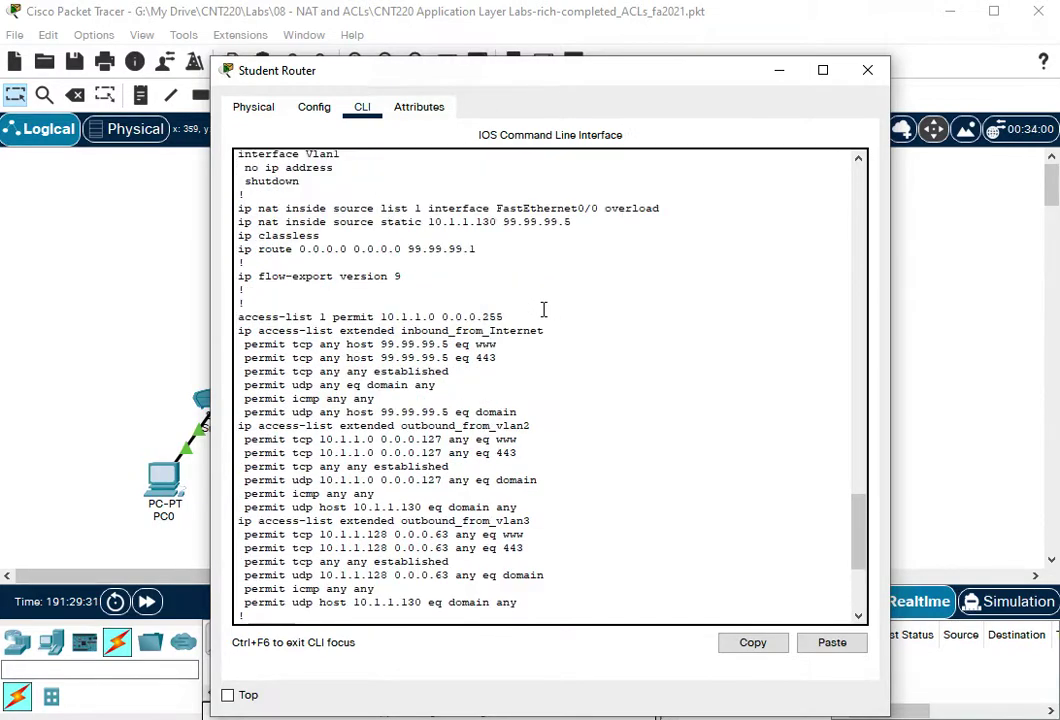
scroll(542, 310, up, 1)
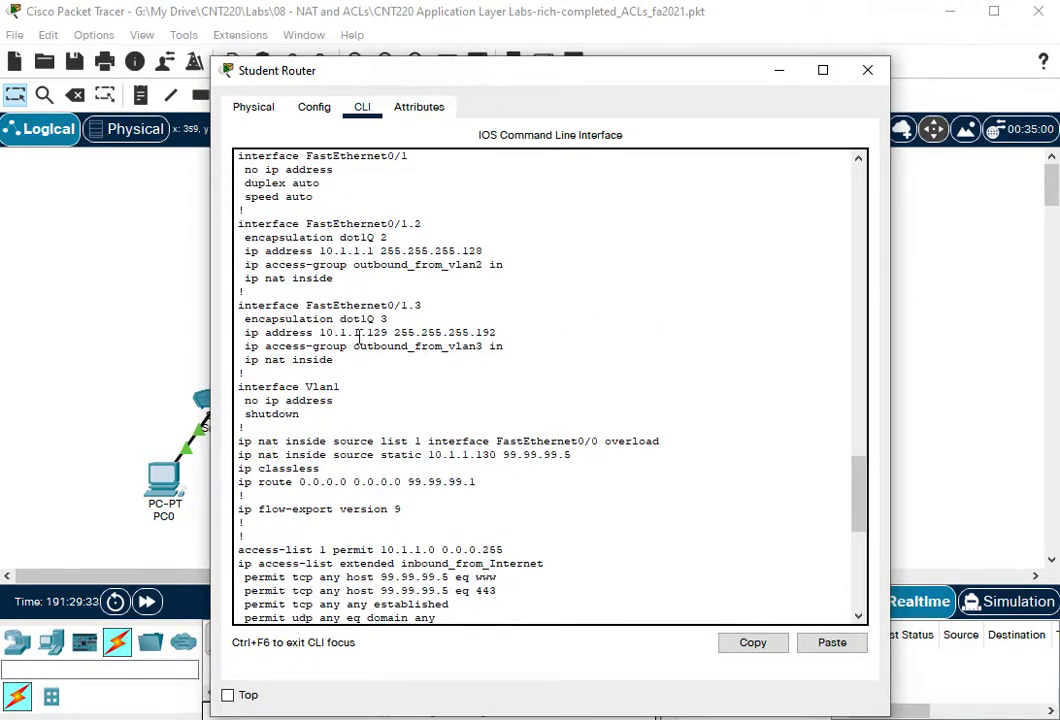
click(779, 70)
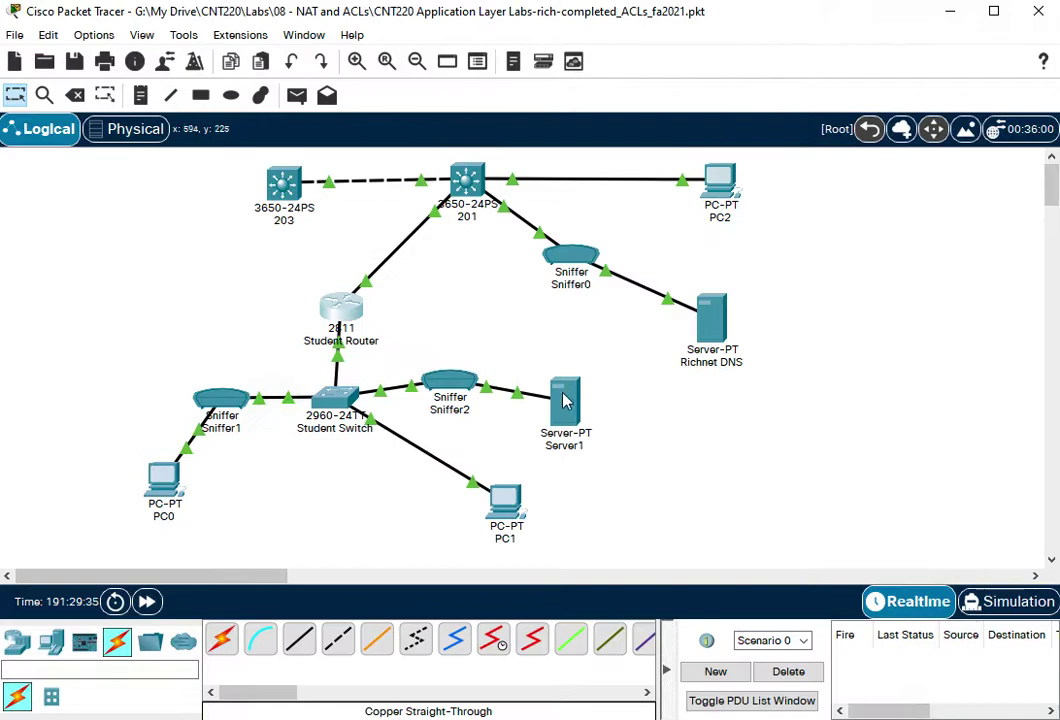
Step: Set PC1's IPv4 configuration to DHCP to request an address from the server
click(503, 514)
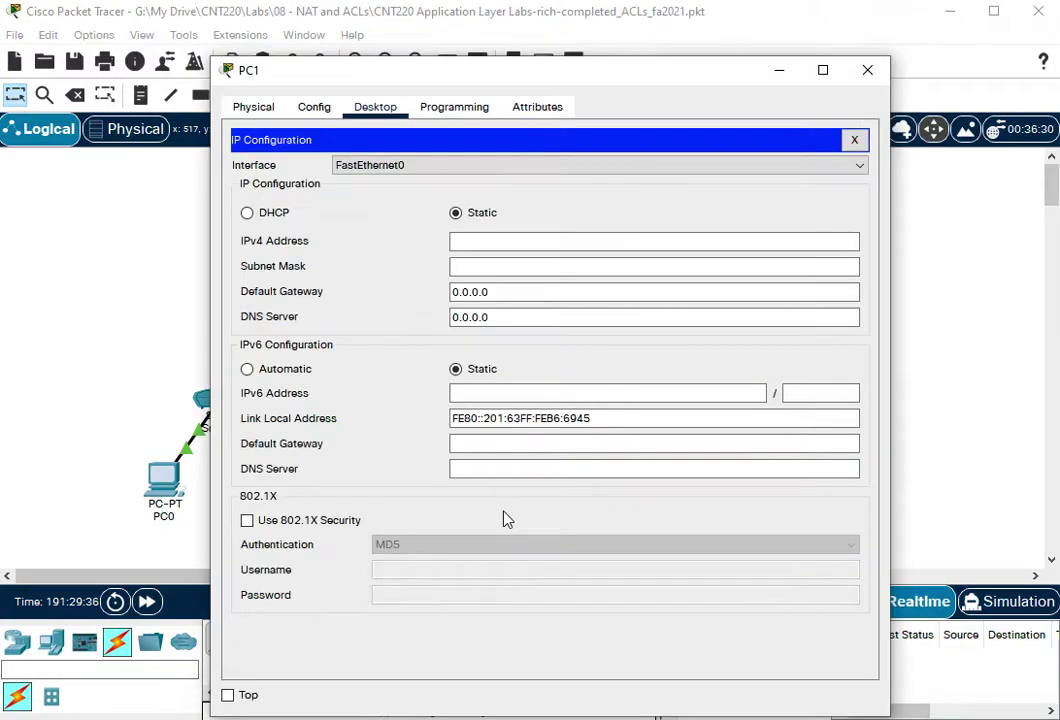
click(248, 213)
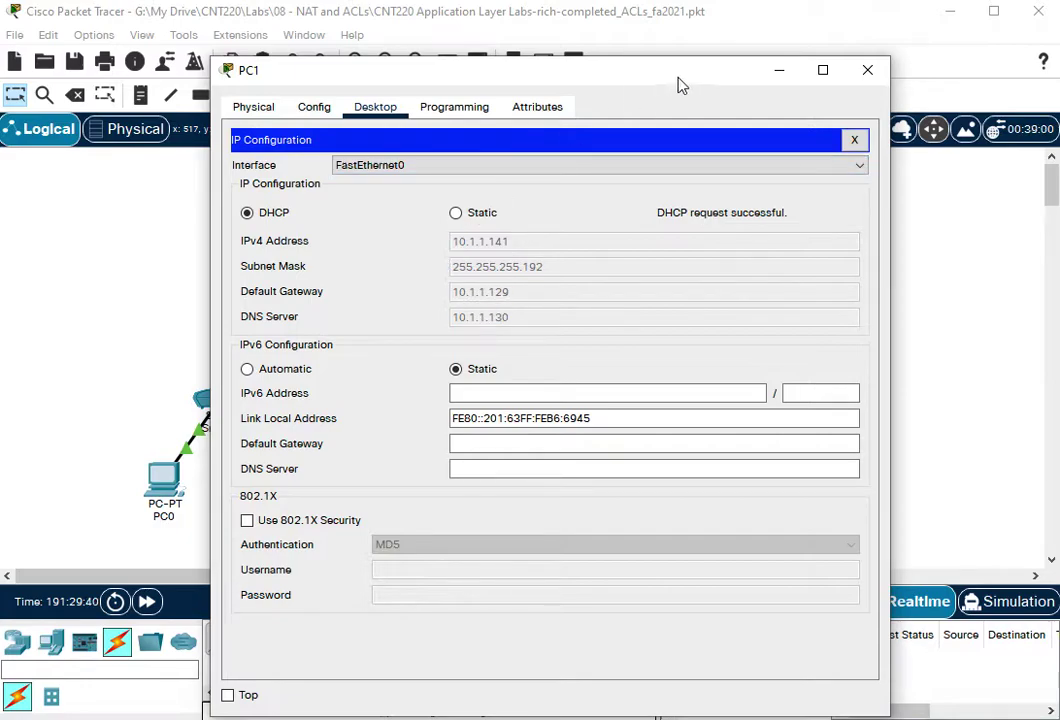
click(781, 75)
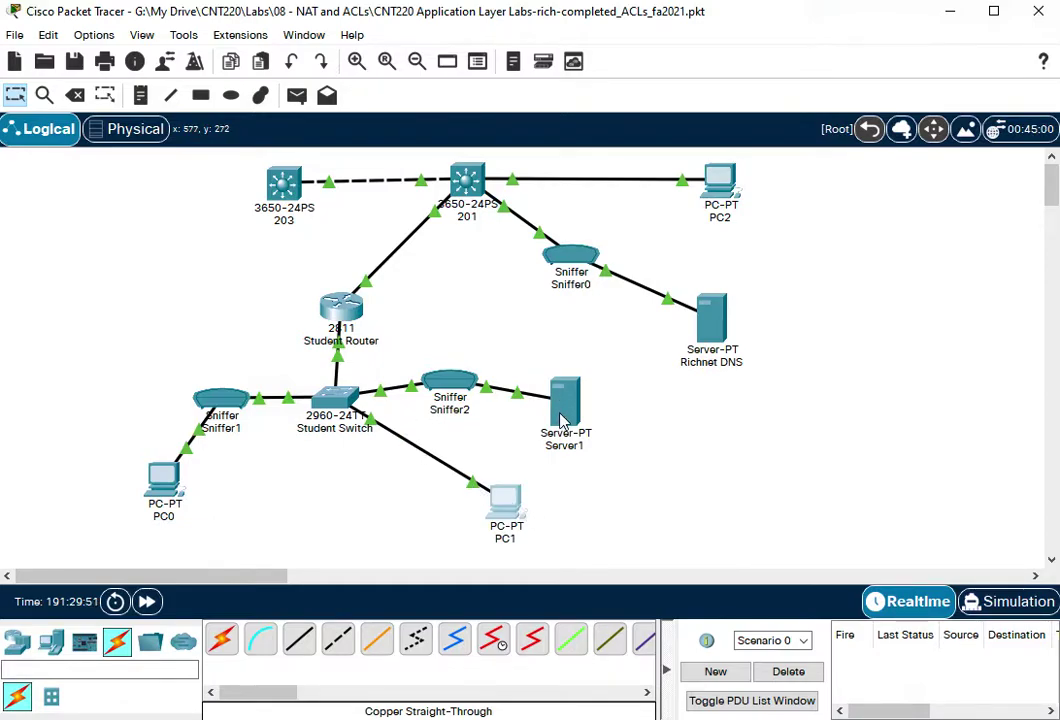
Step: Check Server1's DHCP service settings and its vlan2 address pool
mouse_move(562, 422)
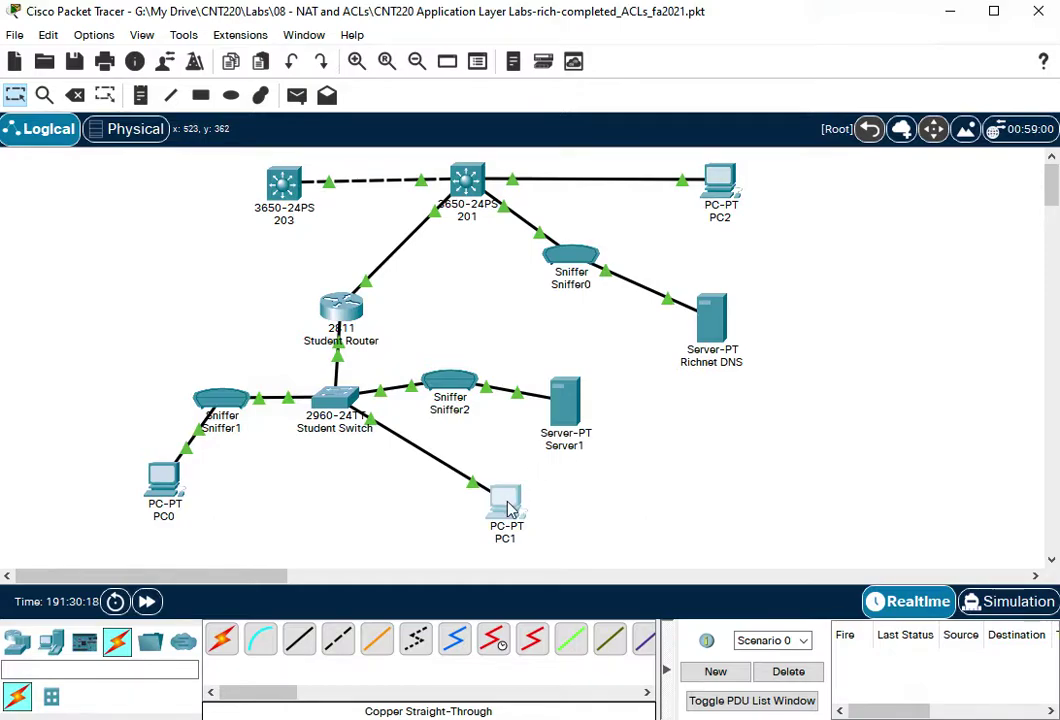
click(564, 405)
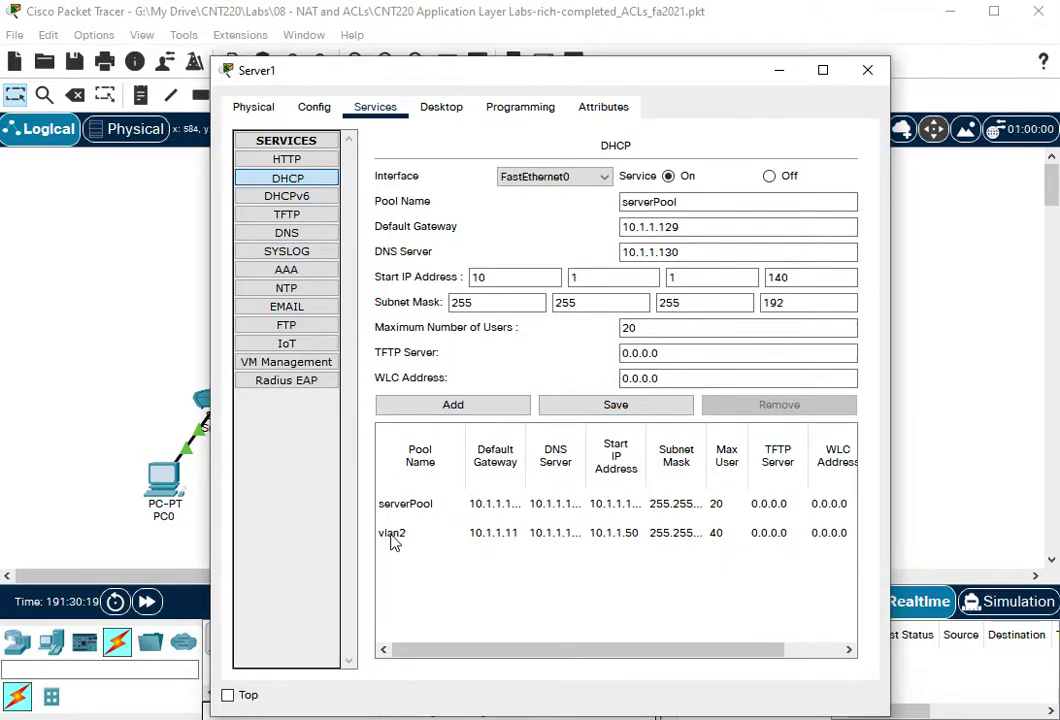
click(778, 72)
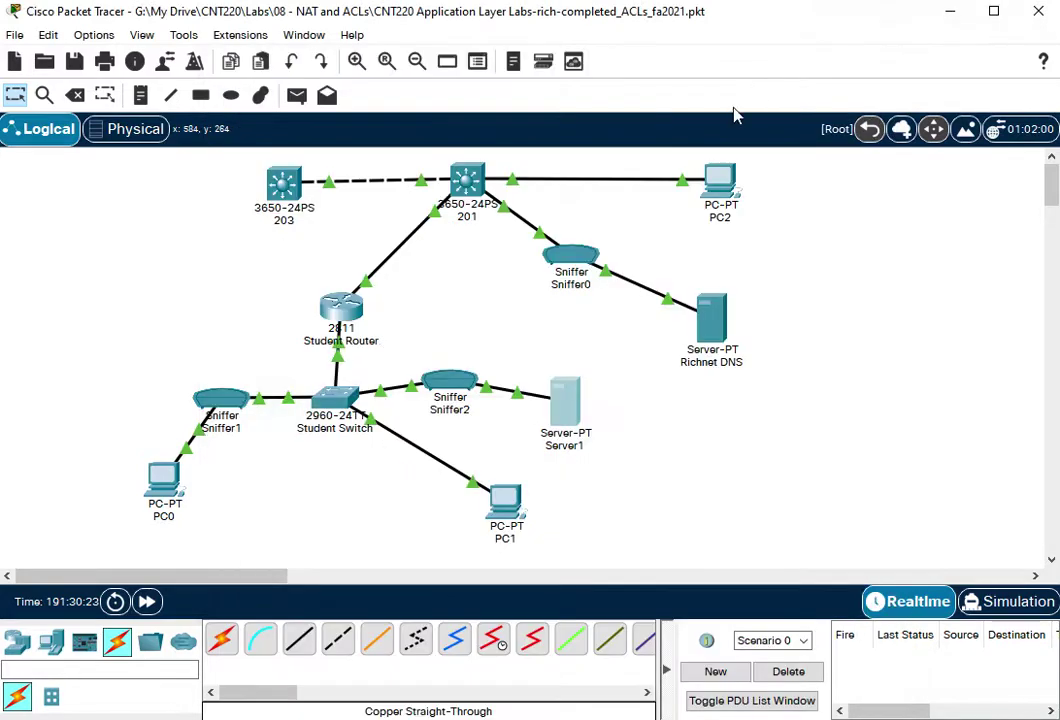
Step: Configure the Student Router's FastEthernet0/1.2 subinterface with the IP helper address 10.1.1.130
click(341, 313)
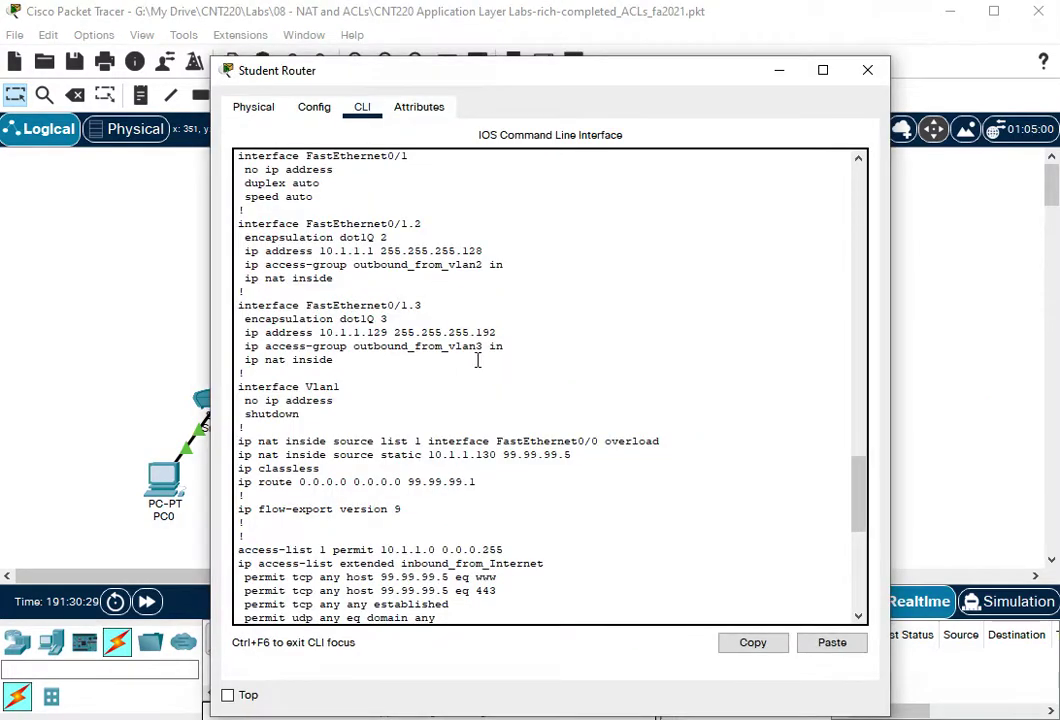
key(Return)
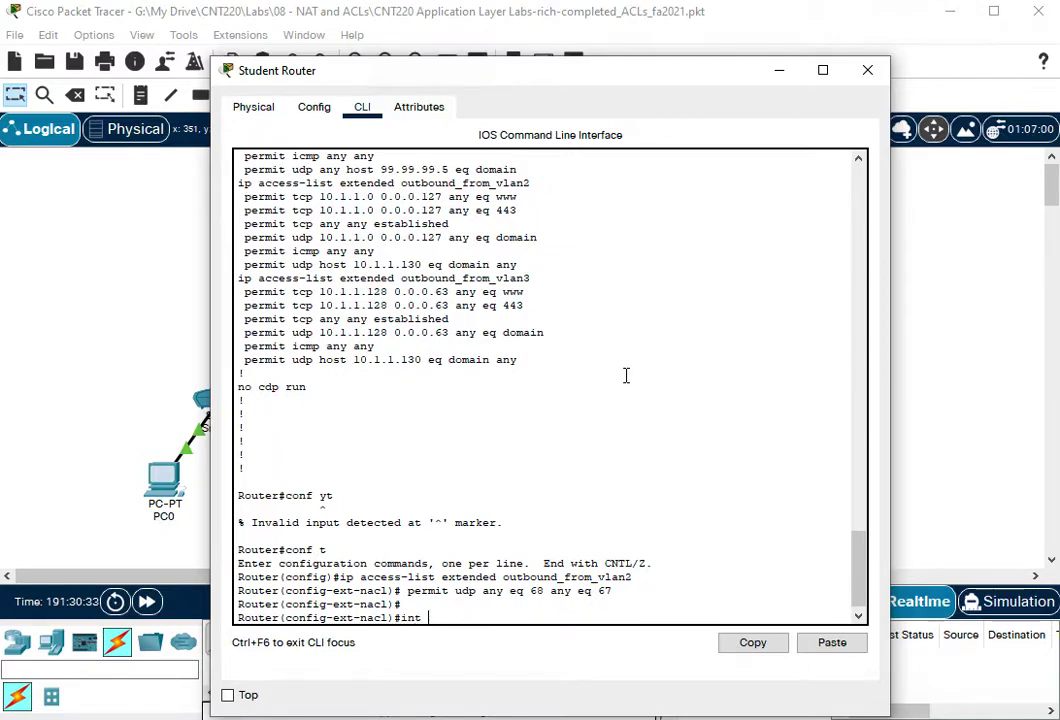
text(int fa0/1.2)
key(Return)
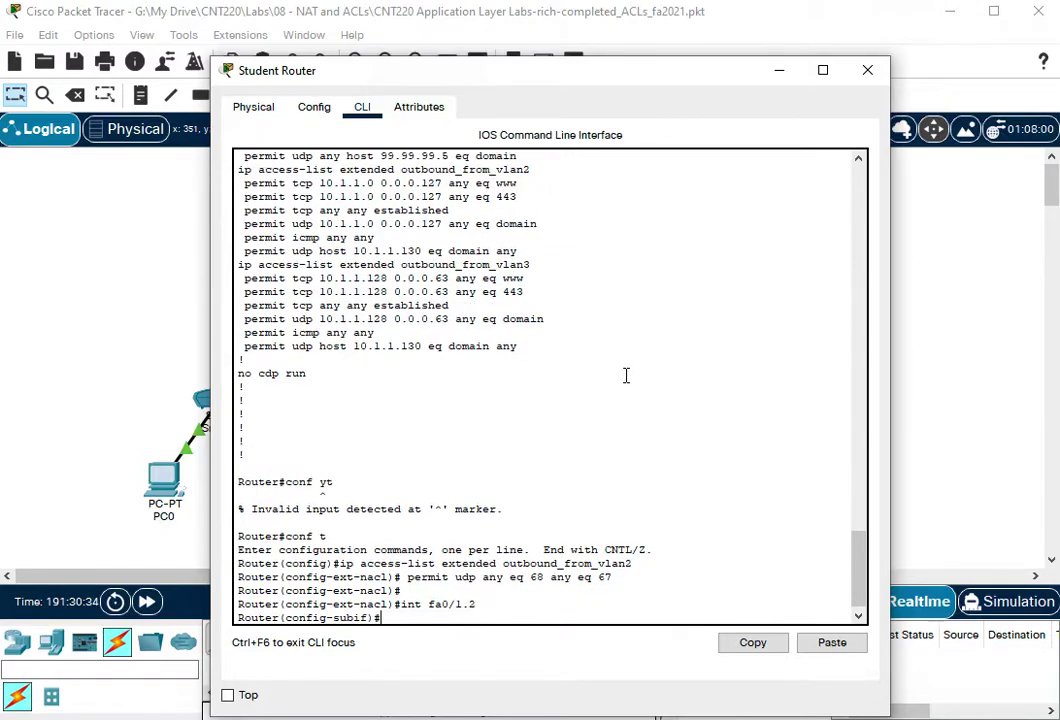
text(ip hel)
key(Tab)
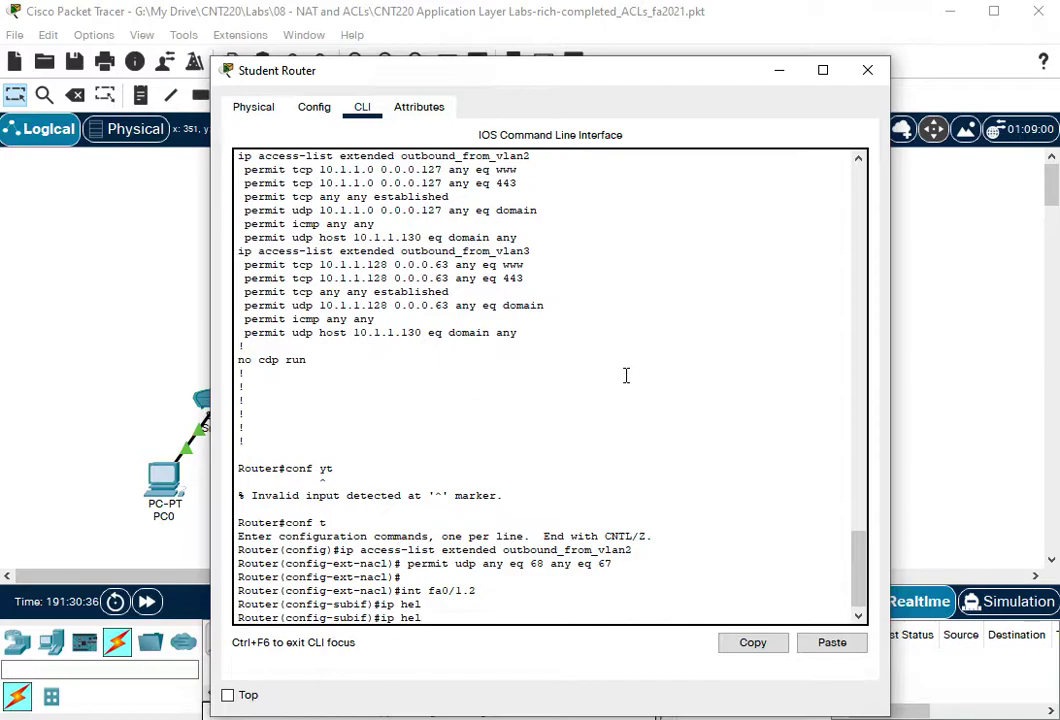
text(p)
key(Tab)
text(10.1.1)
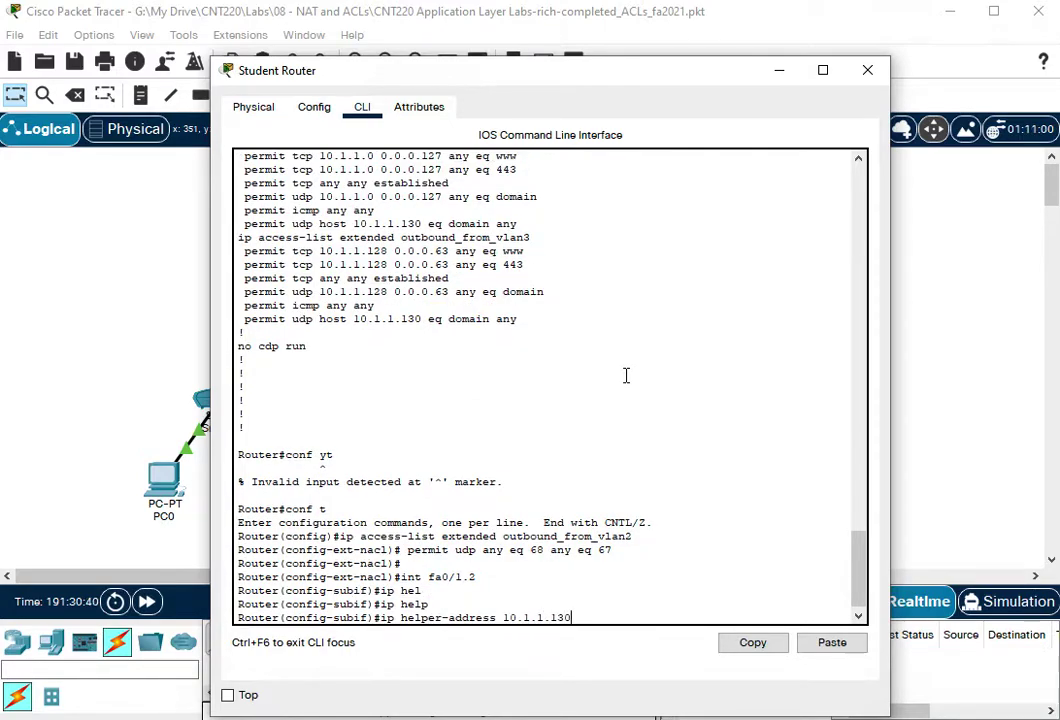
key(Return)
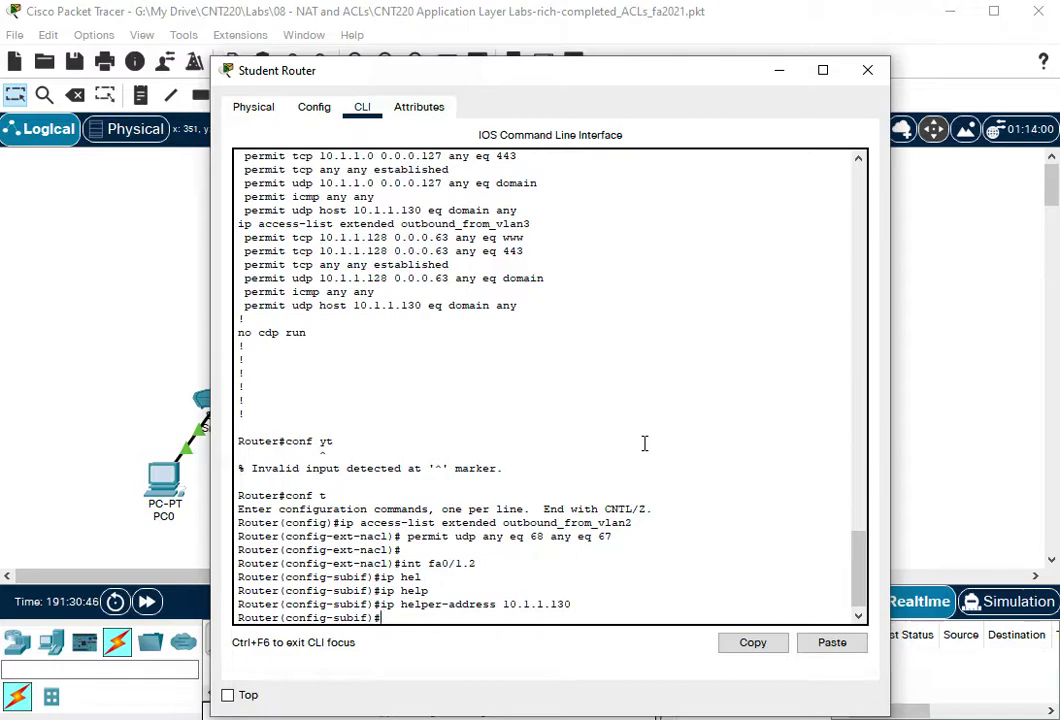
drag(857, 567, 858, 605)
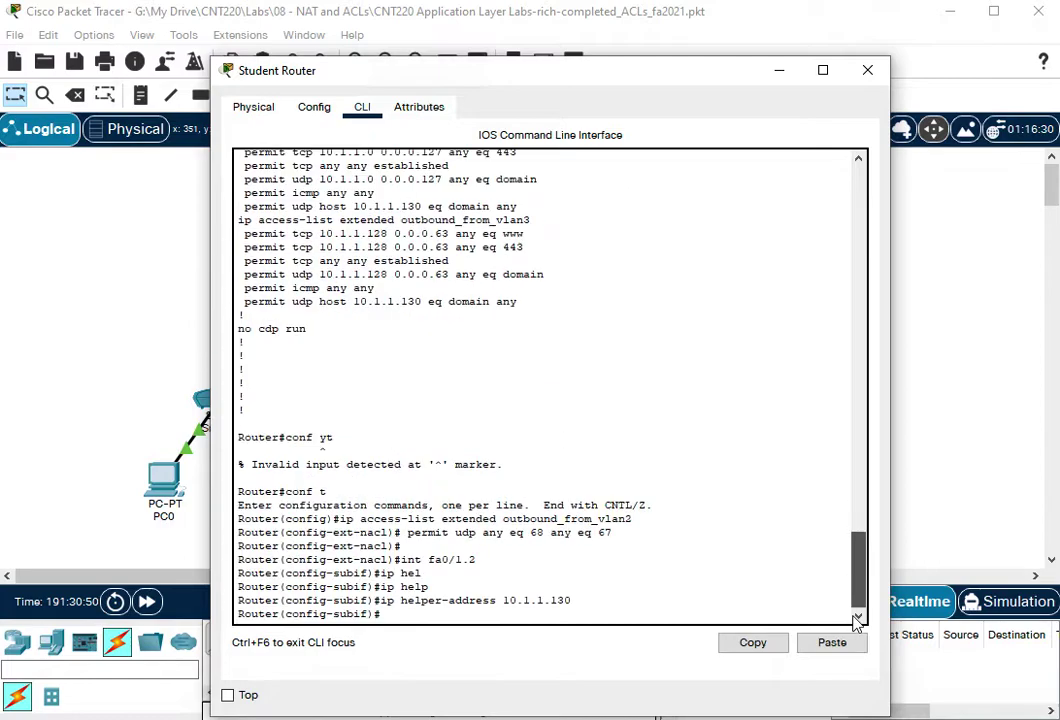
click(783, 70)
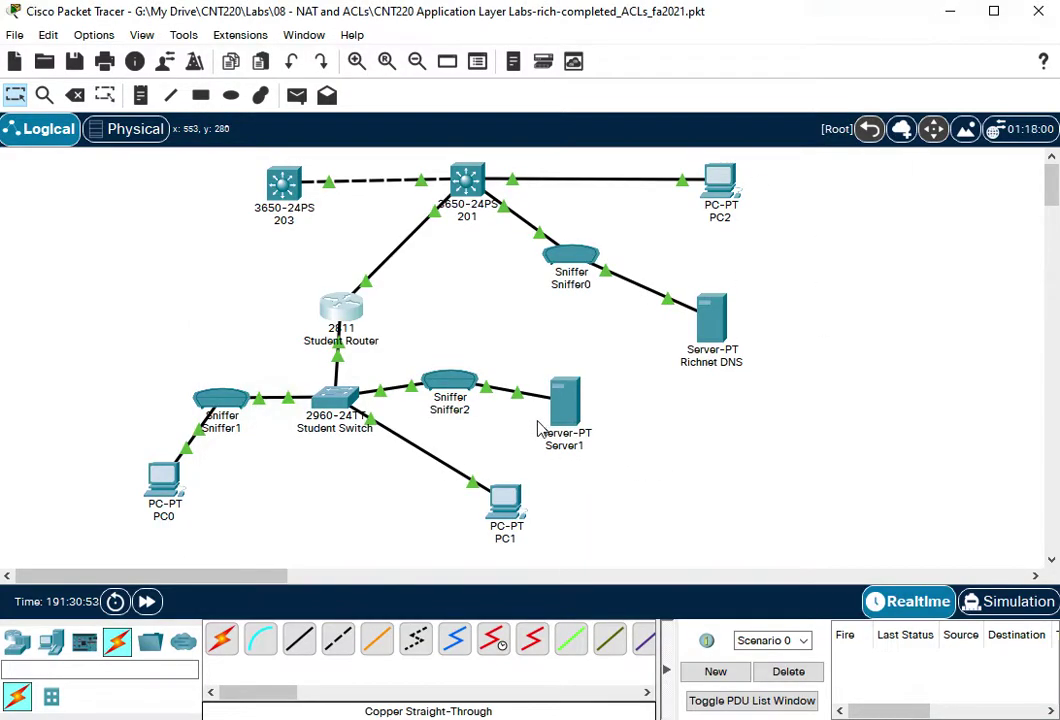
Step: Test a fresh DHCP request on PC0 by toggling its IPv4 configuration from Static to DHCP, and return it to Static
click(168, 488)
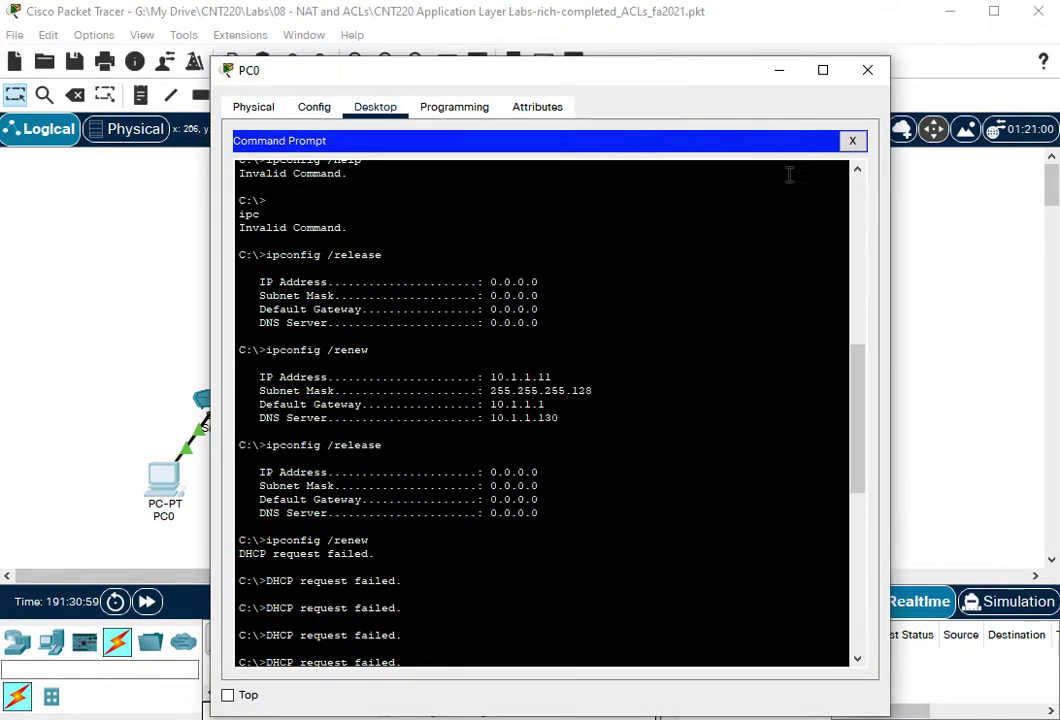
click(852, 140)
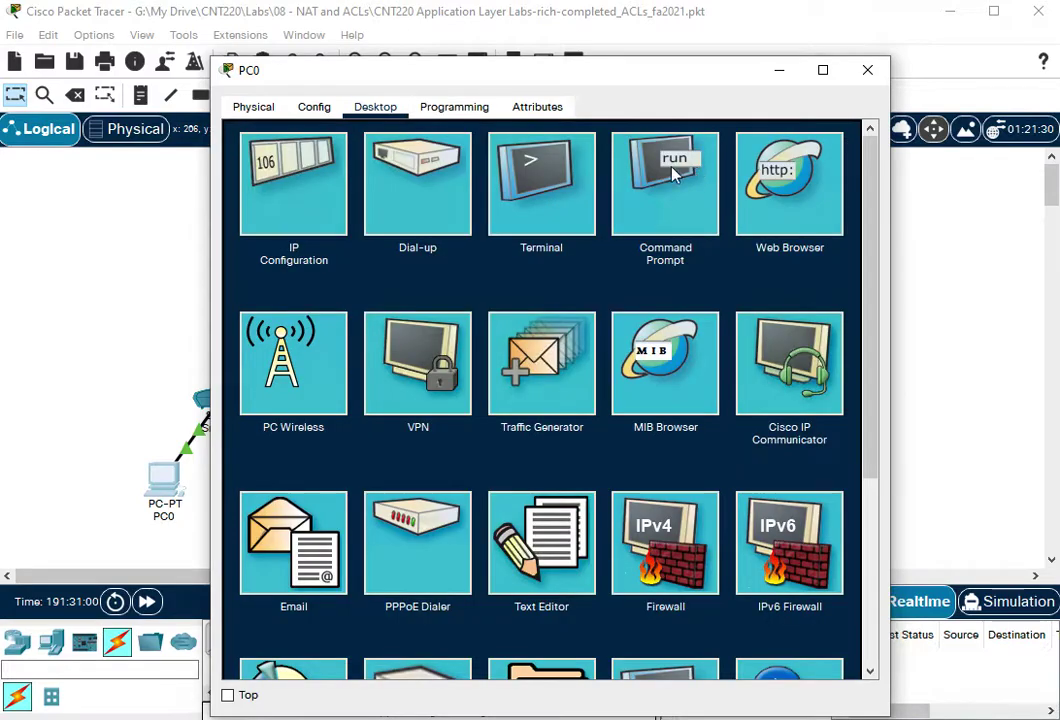
click(292, 172)
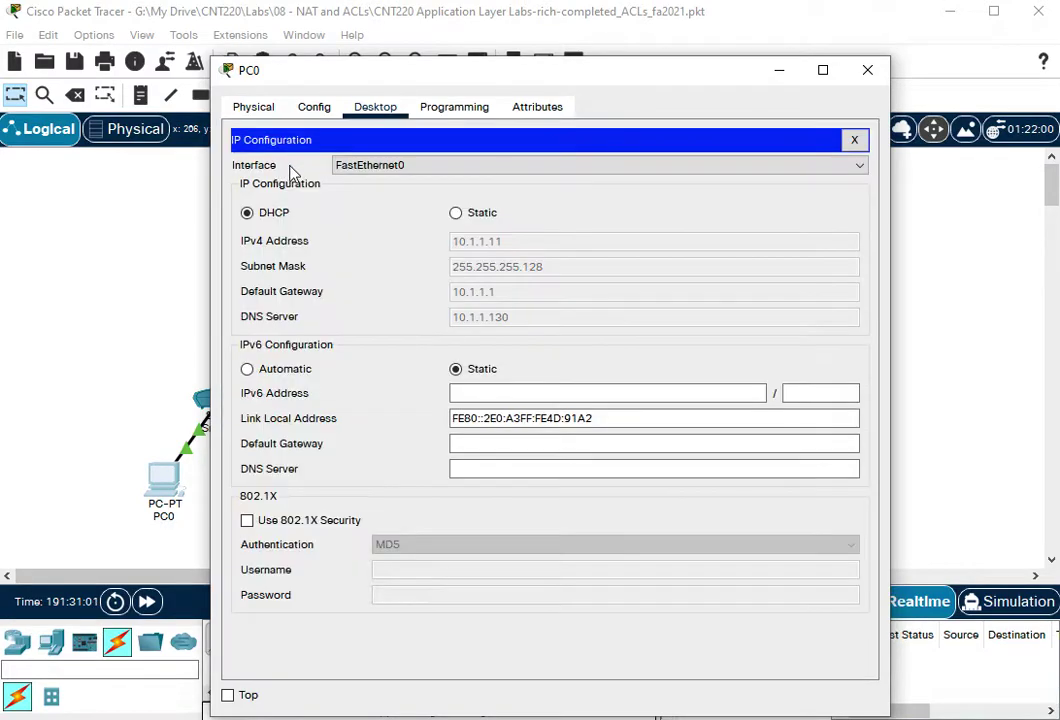
click(456, 213)
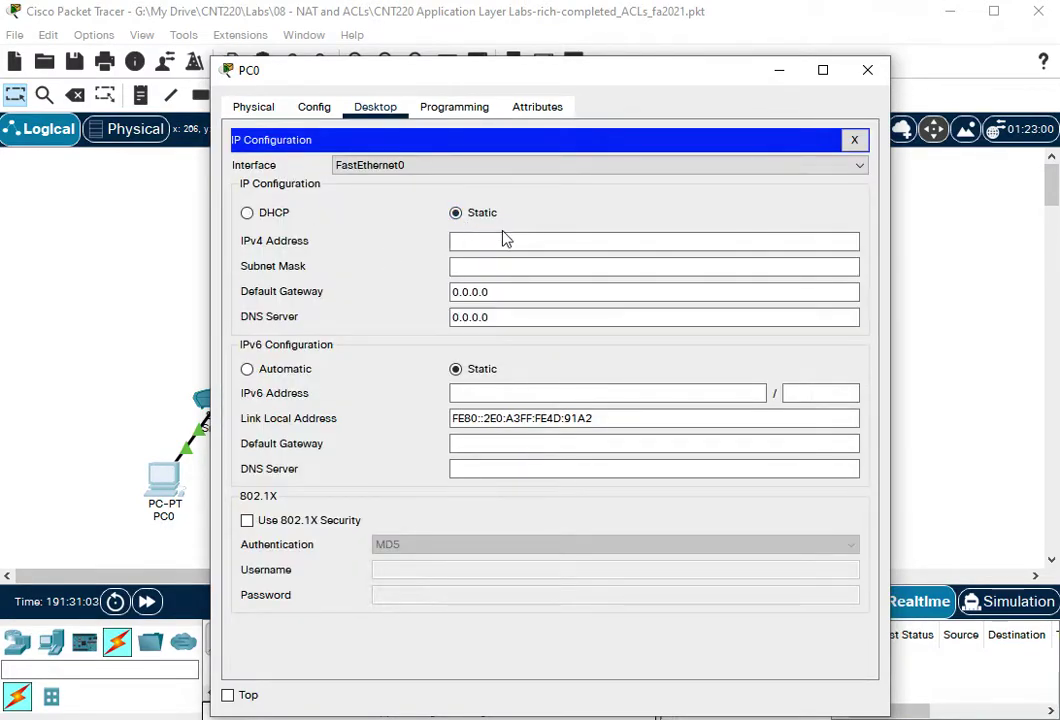
click(247, 213)
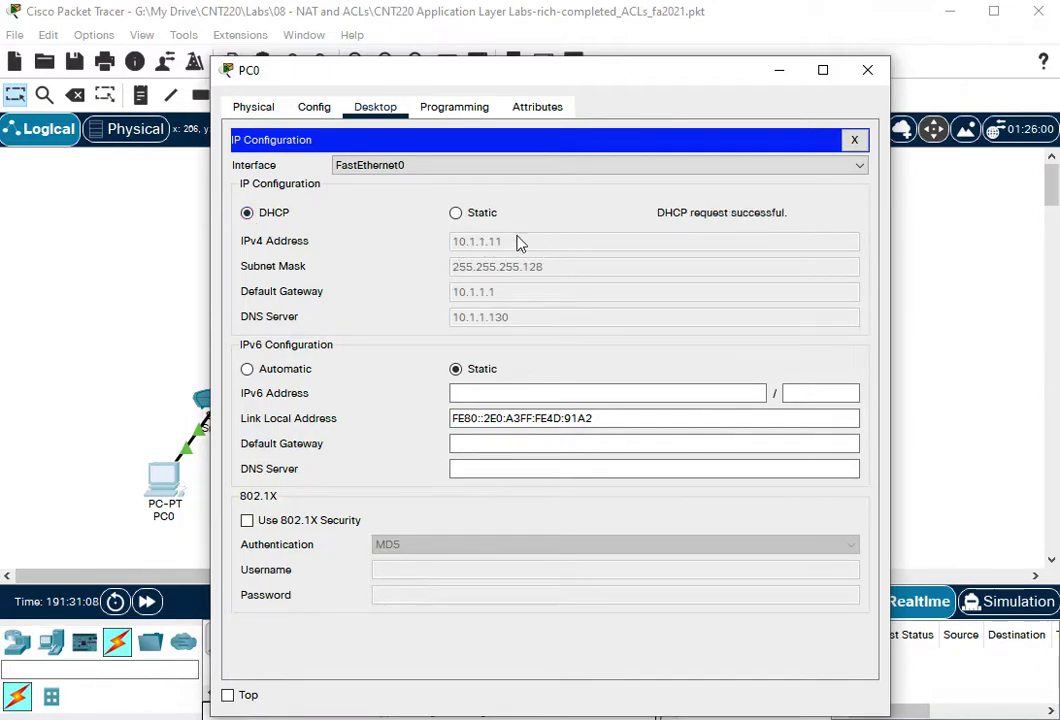
click(456, 213)
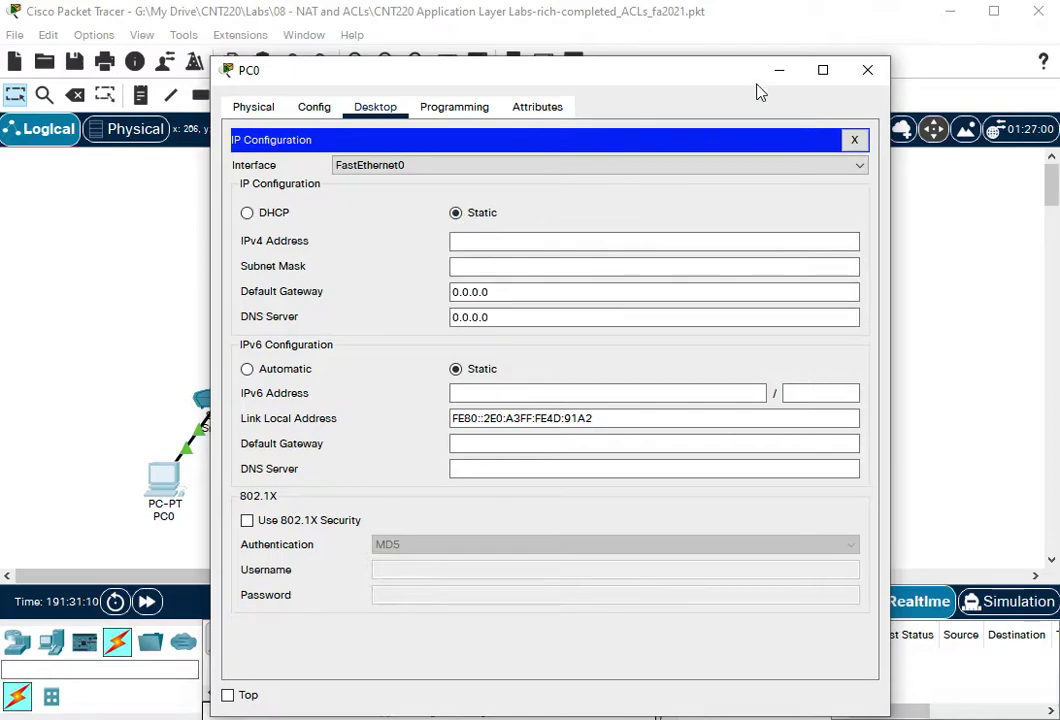
click(779, 71)
Step: Exit subinterface configuration on the Student Router and display its running configuration to check for DHCP settings
click(348, 313)
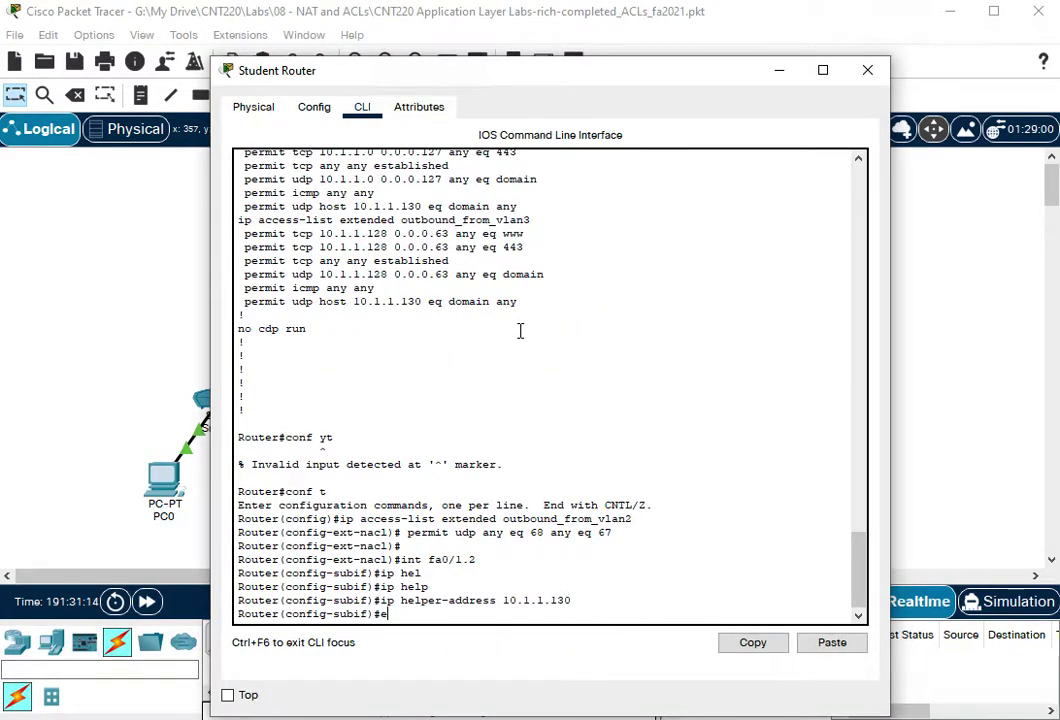
key(Return)
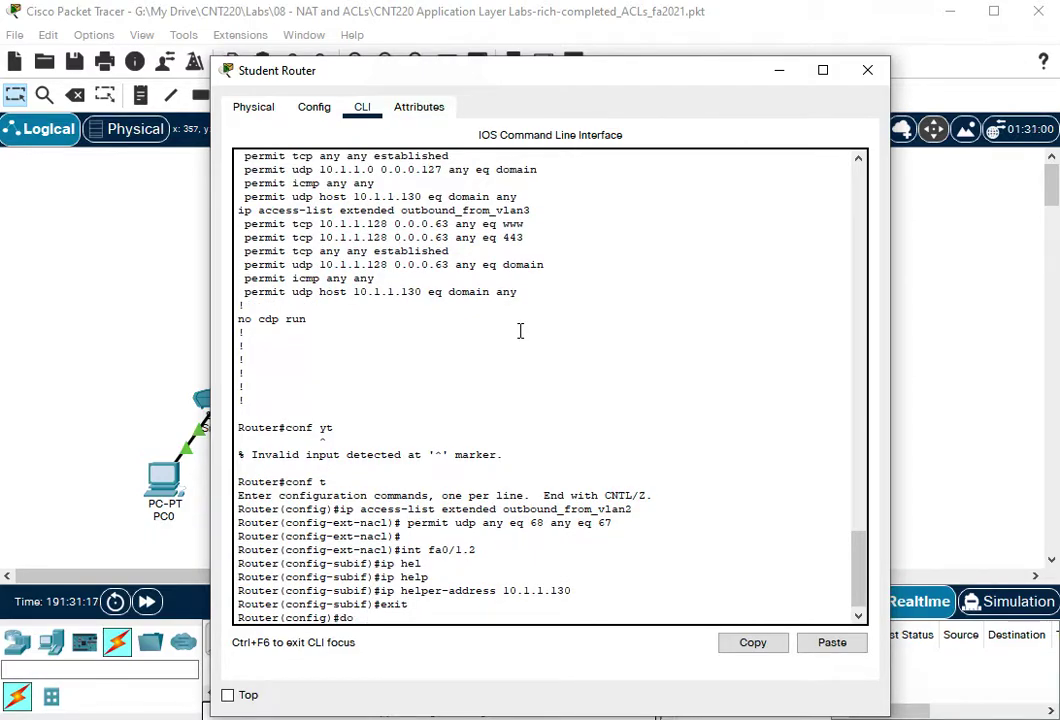
text(do show run)
key(Return)
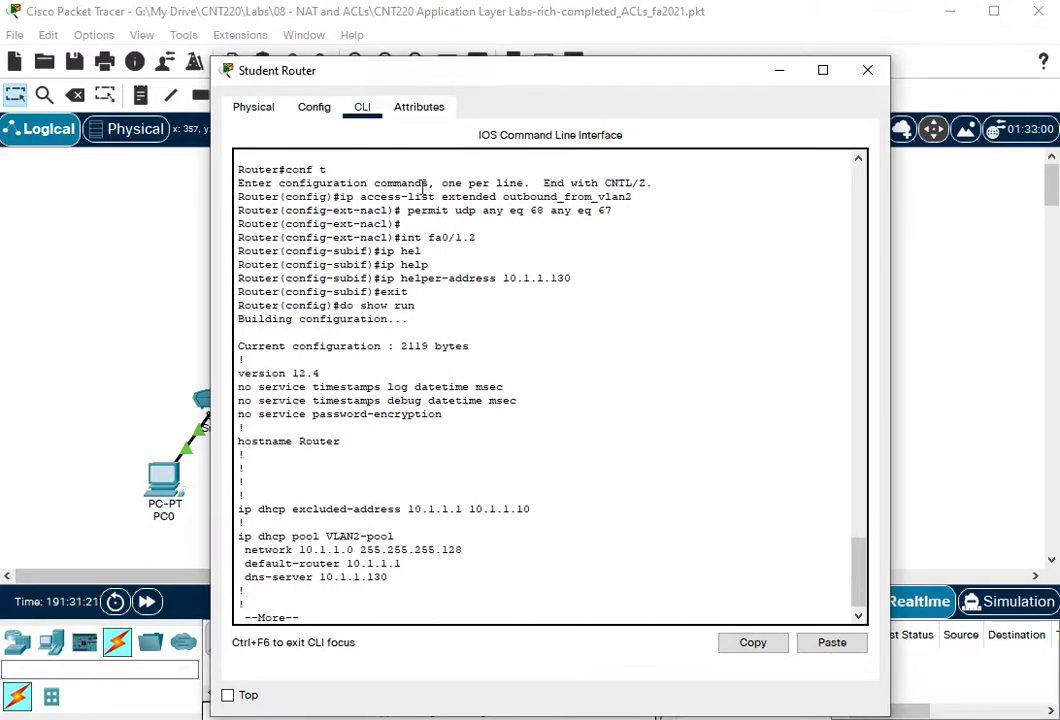
Step: Set PC0's IPv4 configuration to DHCP to request an address again, and close the PC0 window
click(112, 241)
click(165, 474)
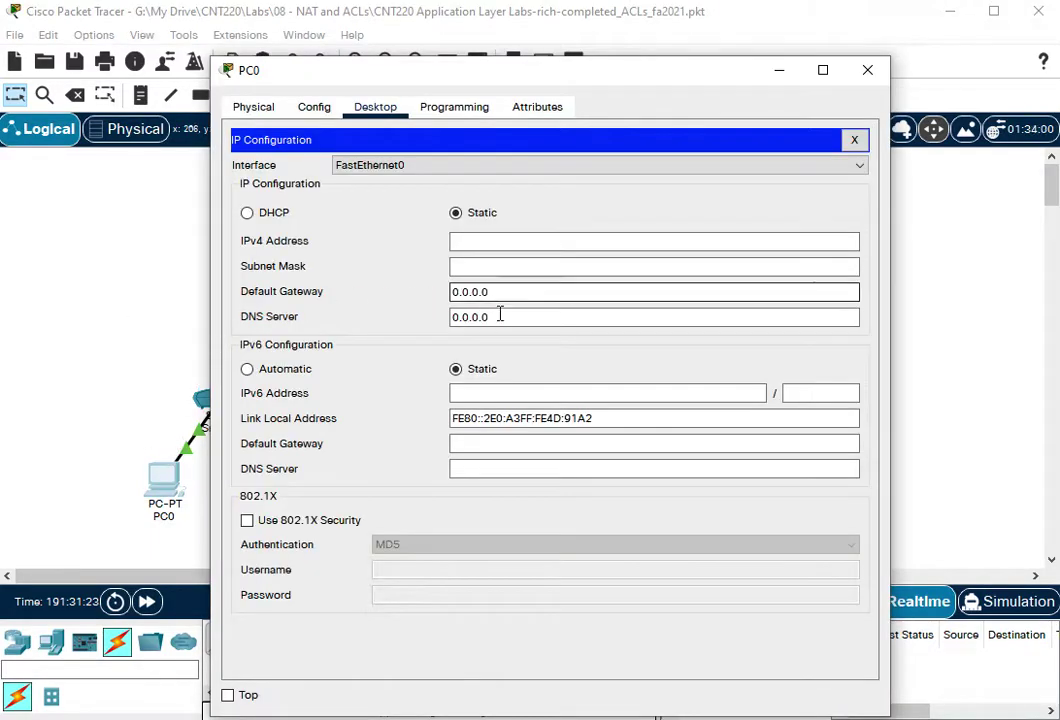
click(312, 107)
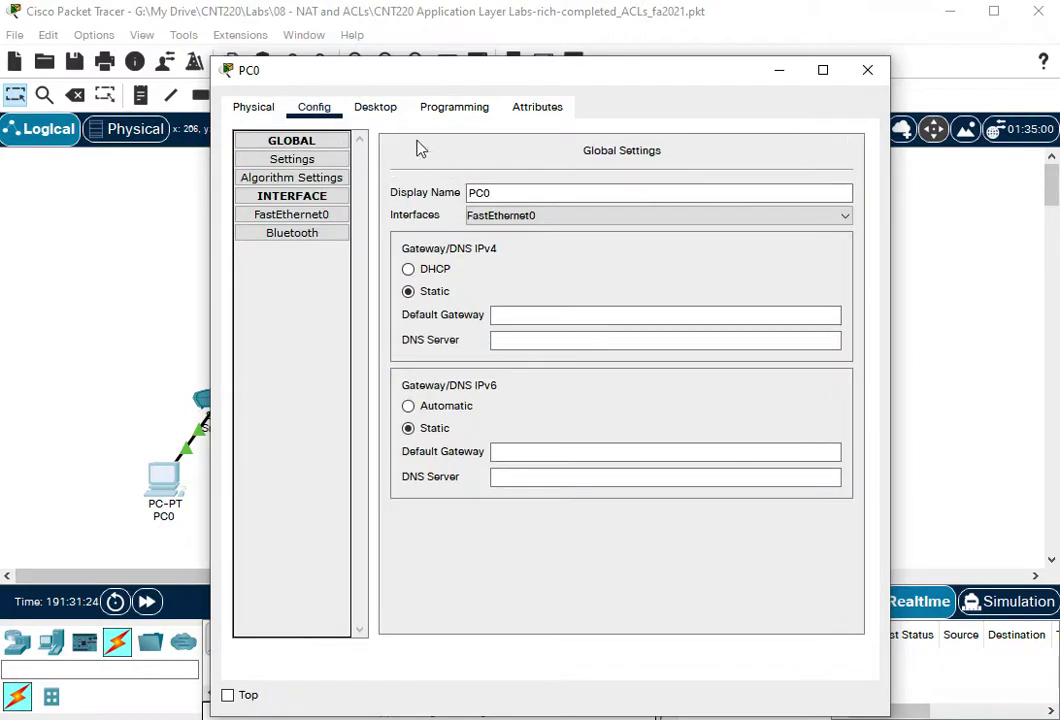
click(375, 110)
click(248, 213)
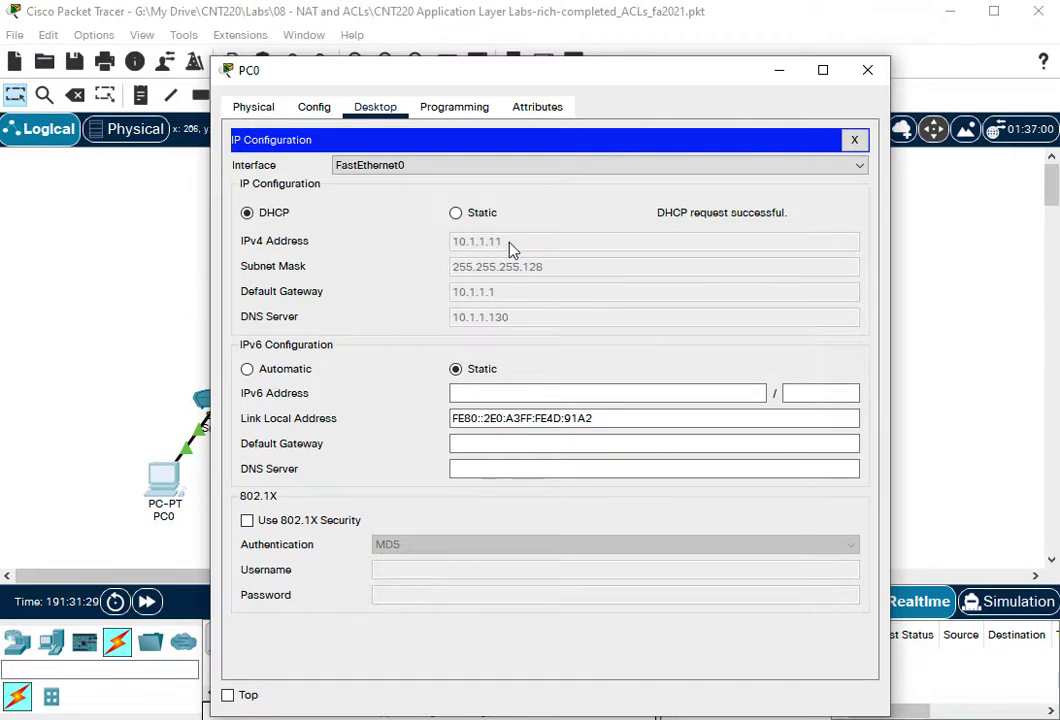
click(867, 70)
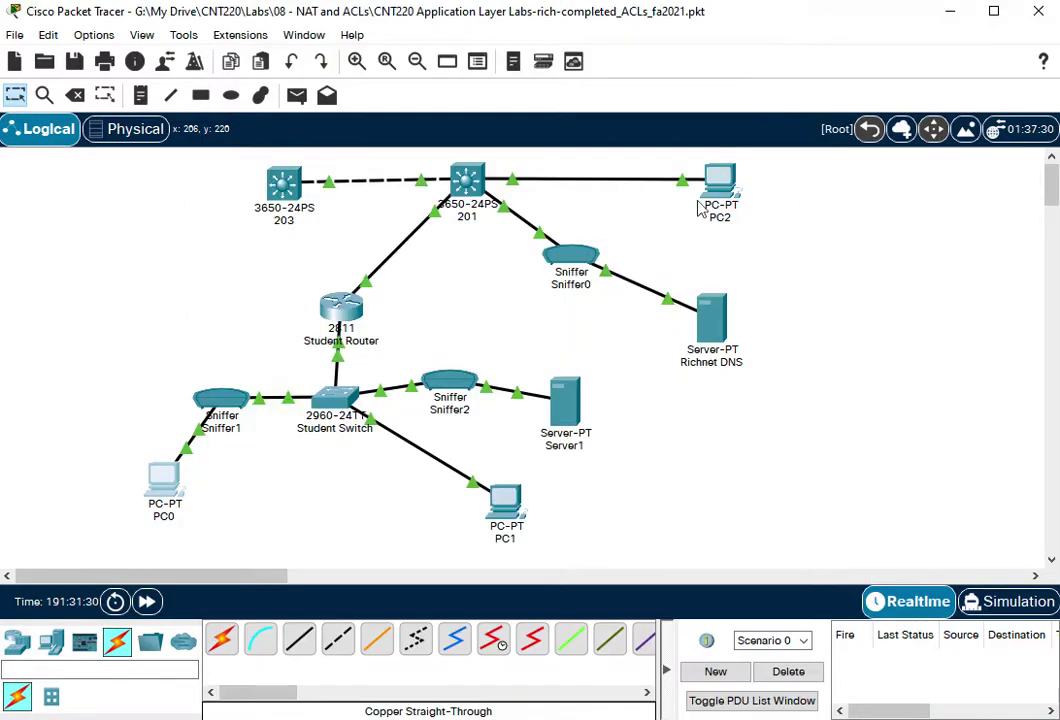
Step: Set the default gateway of Server1's vlan2 DHCP pool to 10.1.1.1 and save the pool
click(568, 408)
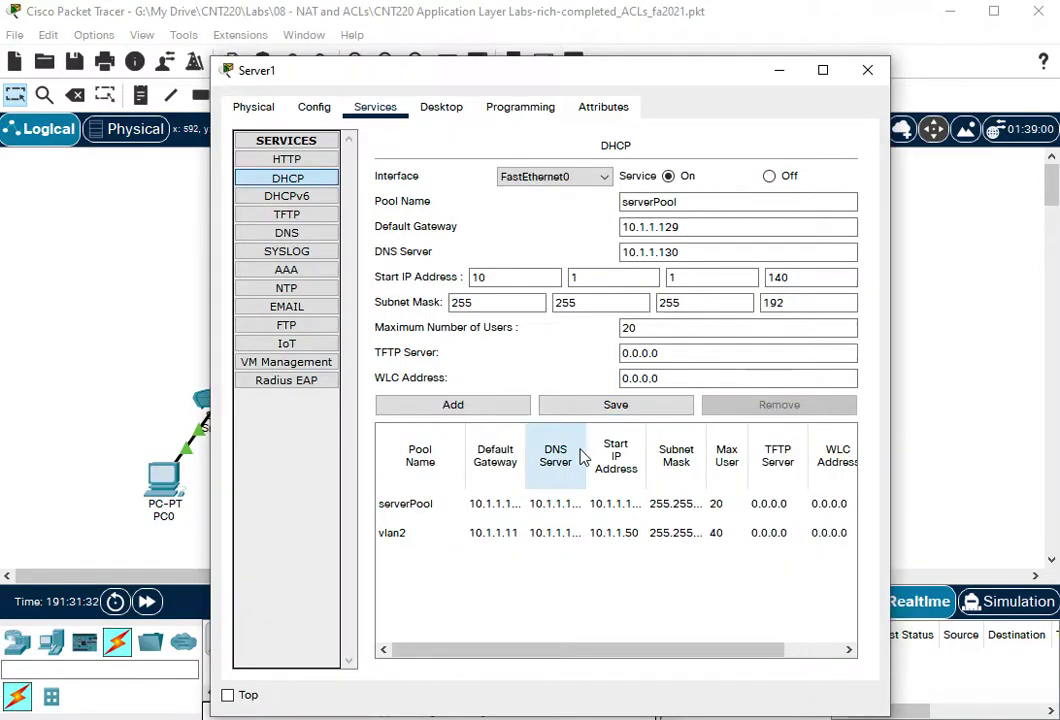
click(418, 533)
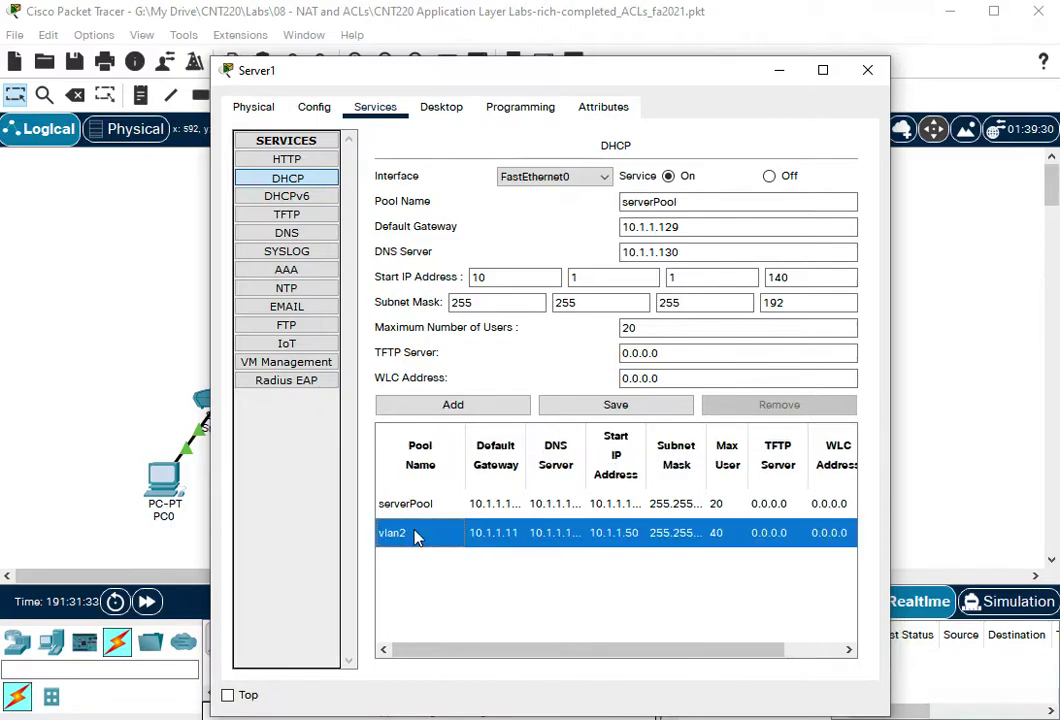
click(693, 228)
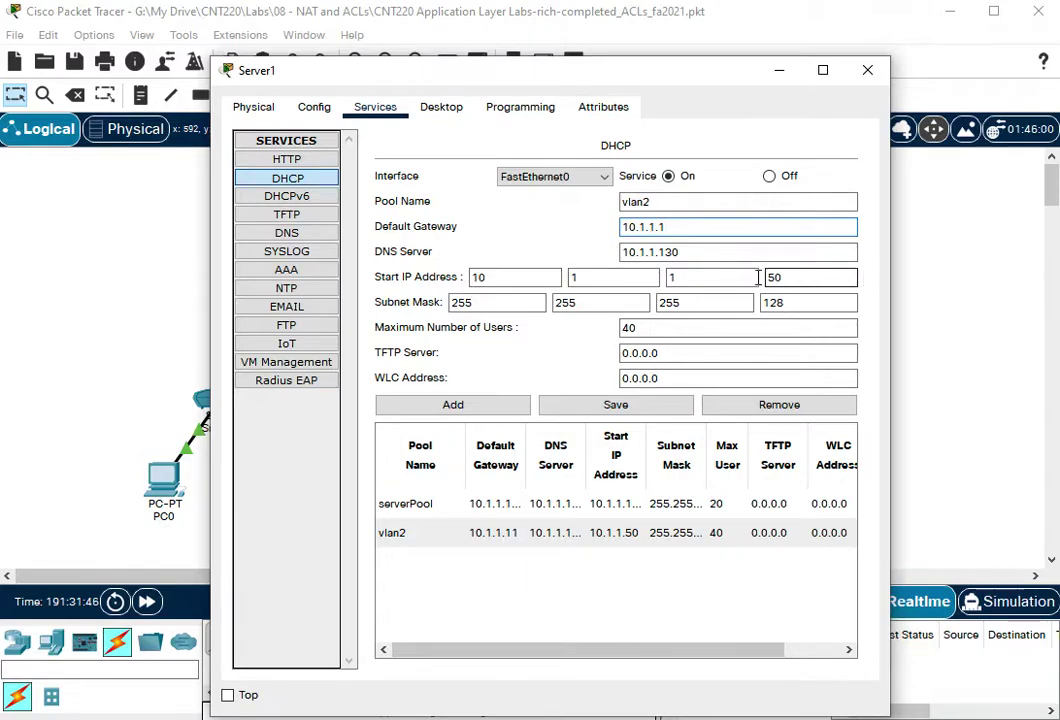
click(600, 405)
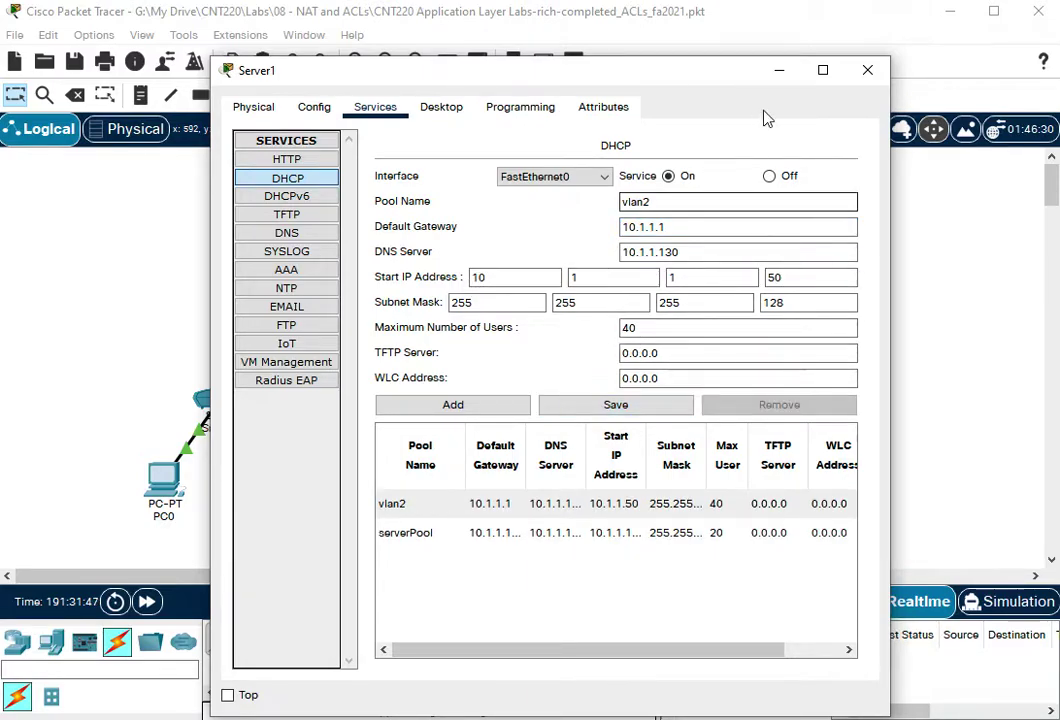
click(866, 71)
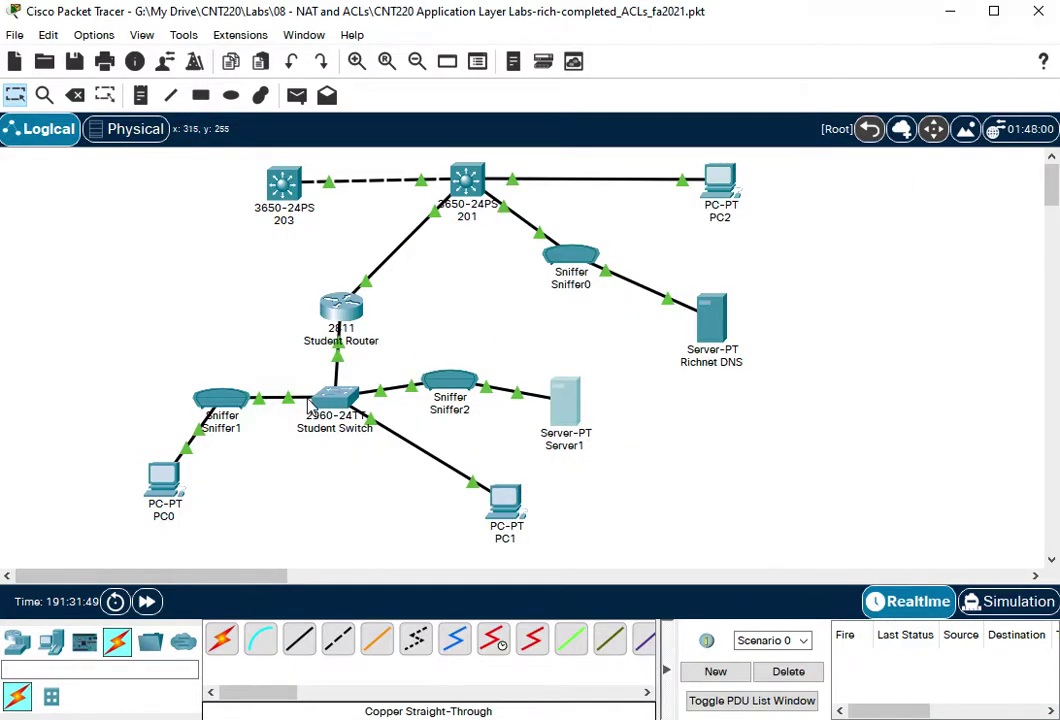
Step: Remove the DHCP pool VLAN2-pool from the Student Router's configuration with the no ip dhcp pool command
click(338, 308)
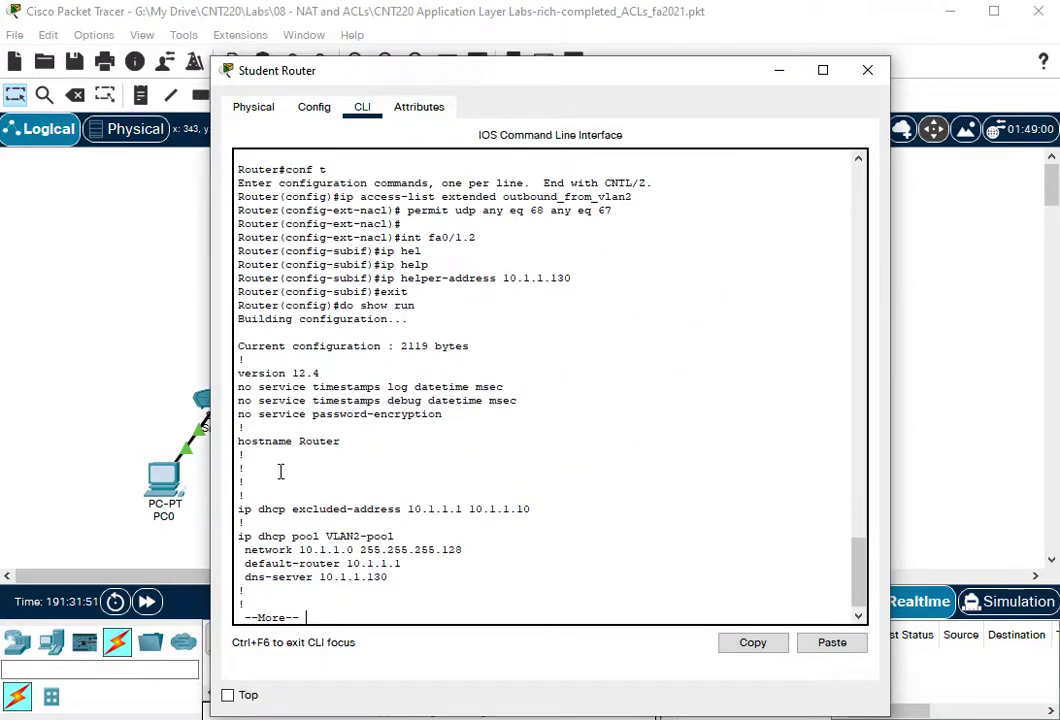
key(q)
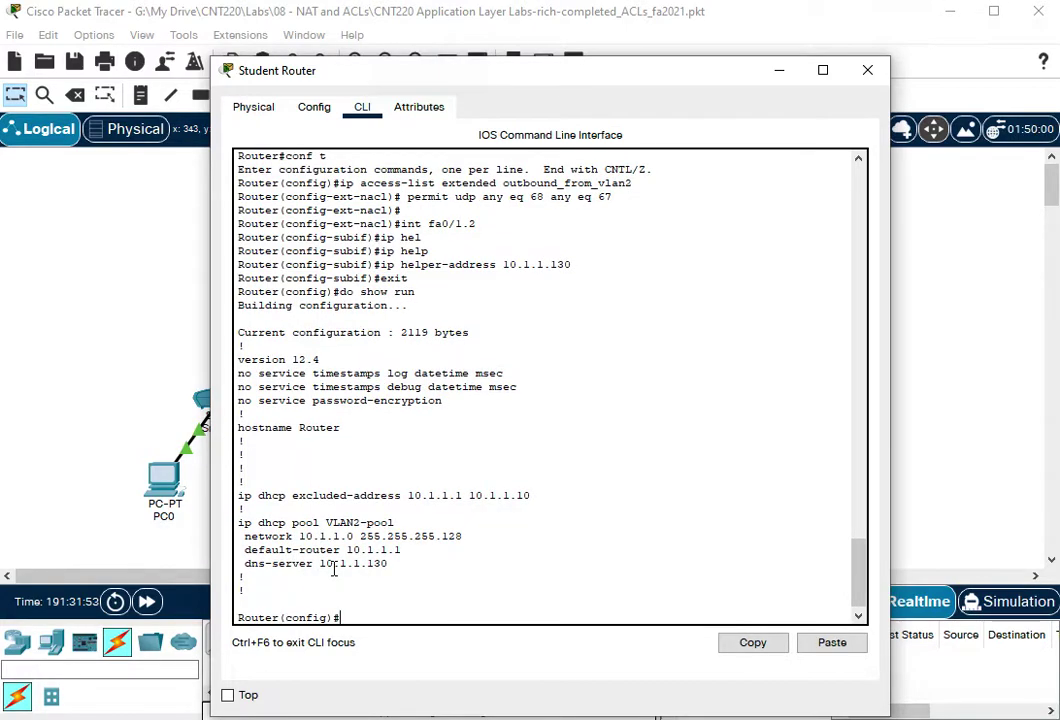
text(no)
drag(240, 522, 391, 521)
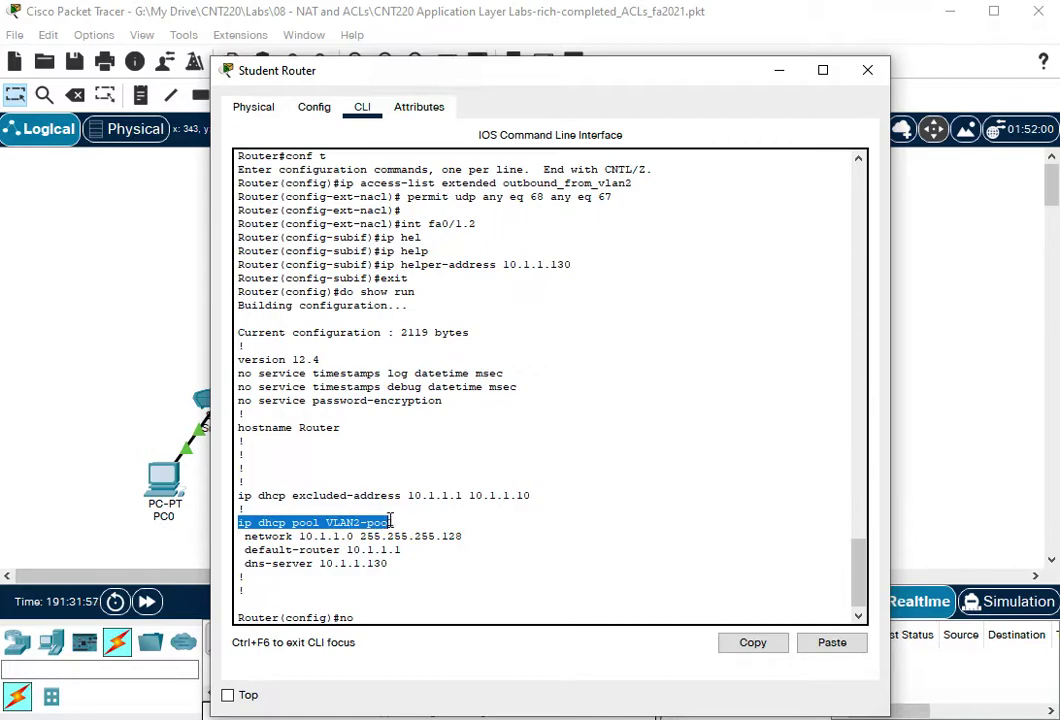
right_click(397, 523)
click(455, 531)
right_click(456, 527)
click(492, 557)
key(Return)
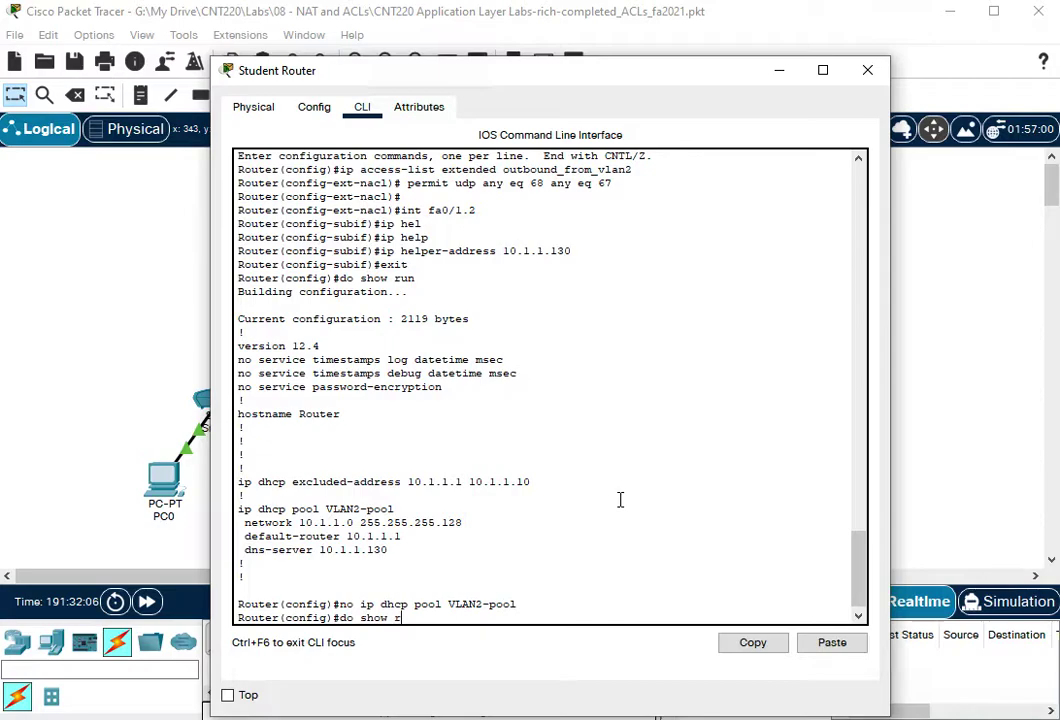
Step: Display the Student Router's running configuration and remove the DHCP excluded-address range 10.1.1.1 10.1.1.10
key(Return)
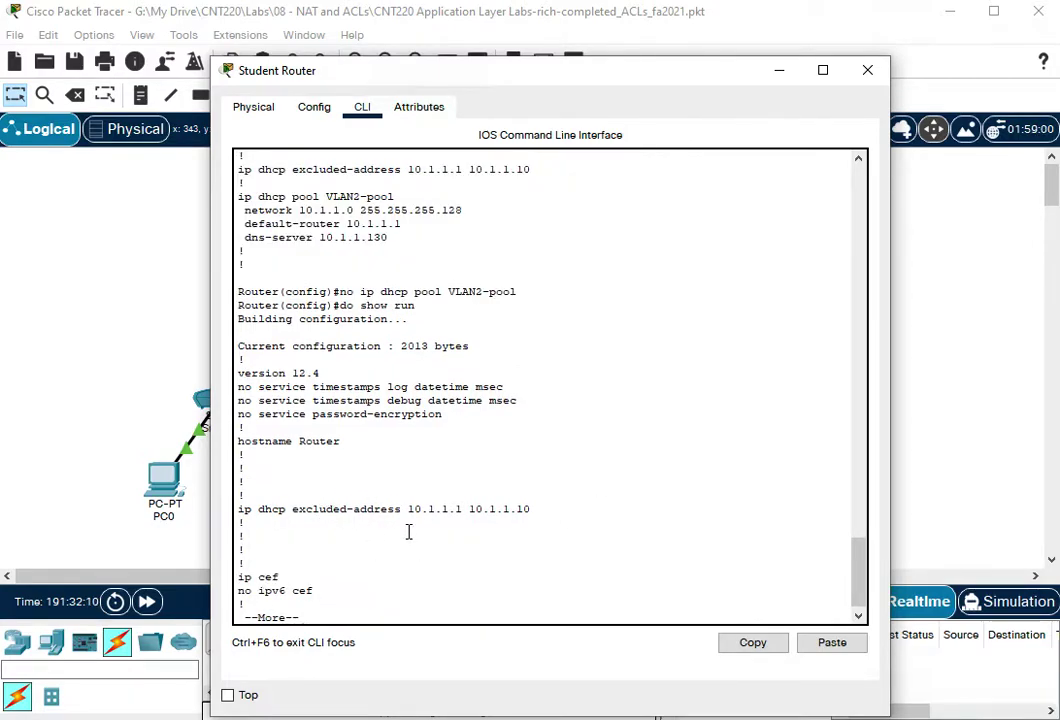
text(qno)
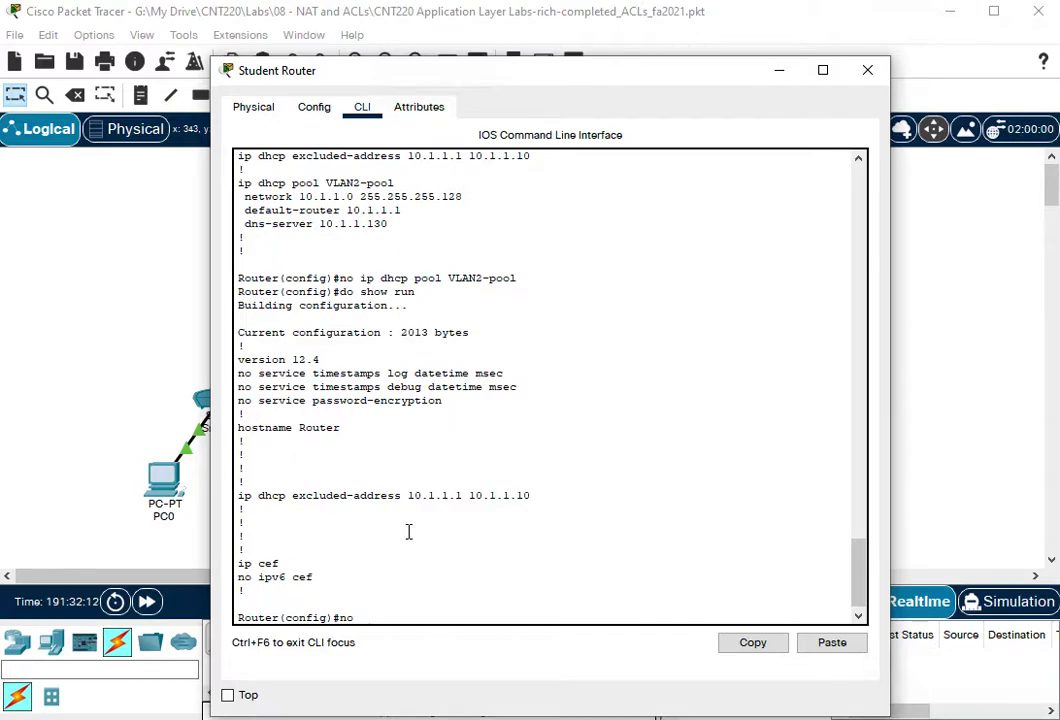
drag(240, 496, 531, 497)
right_click(530, 497)
click(553, 507)
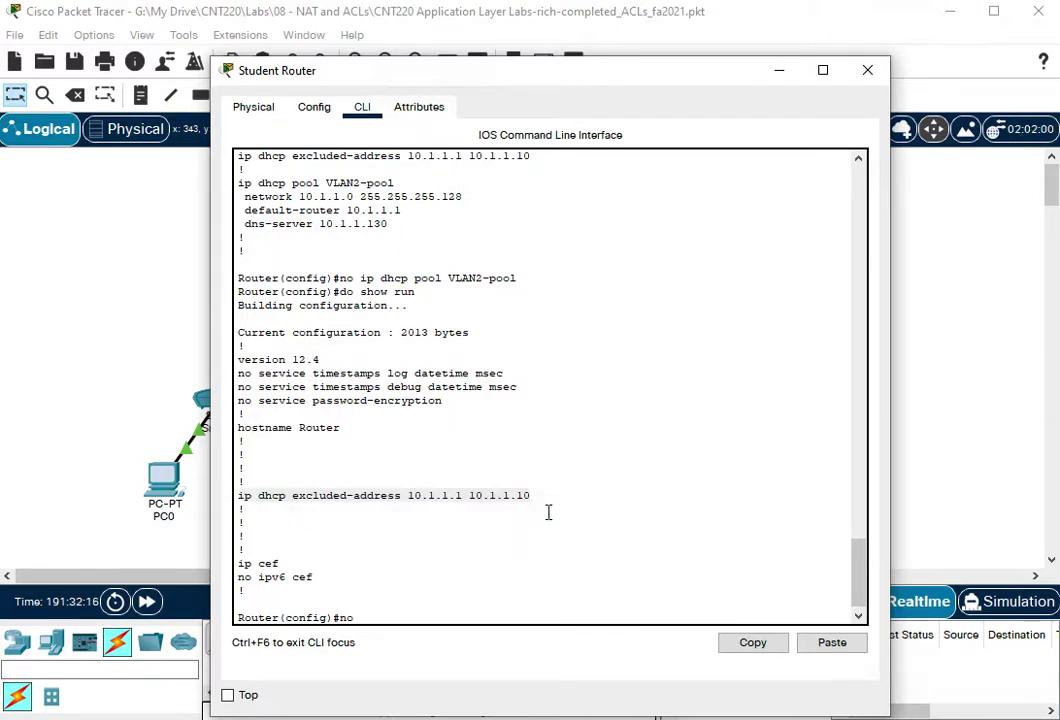
right_click(505, 525)
click(550, 557)
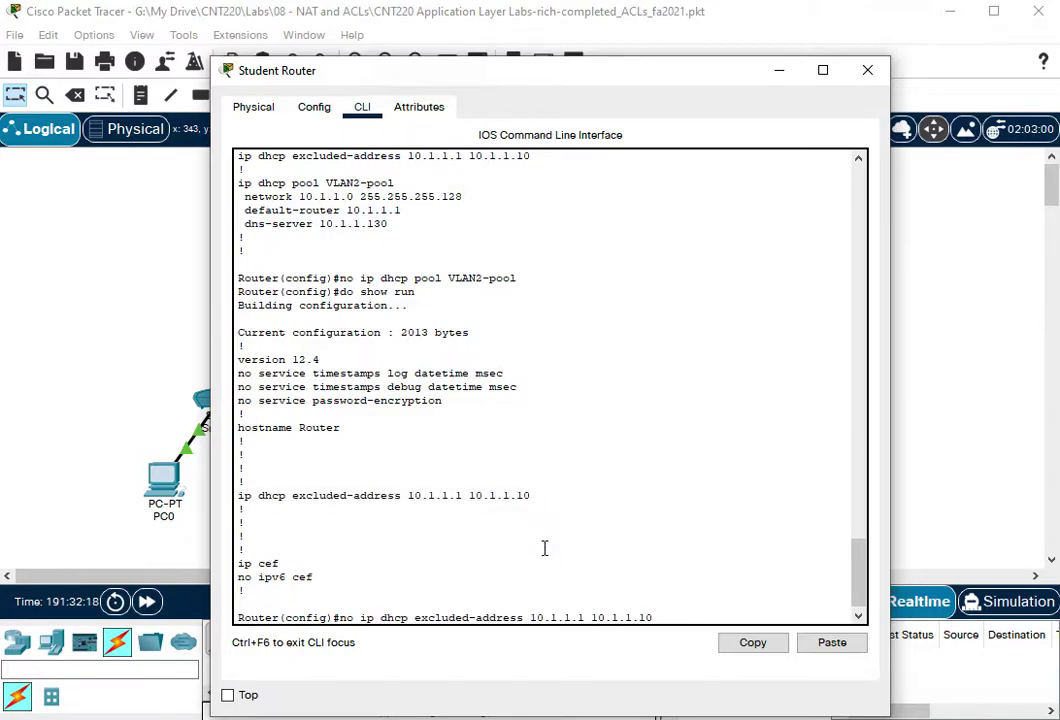
key(Return)
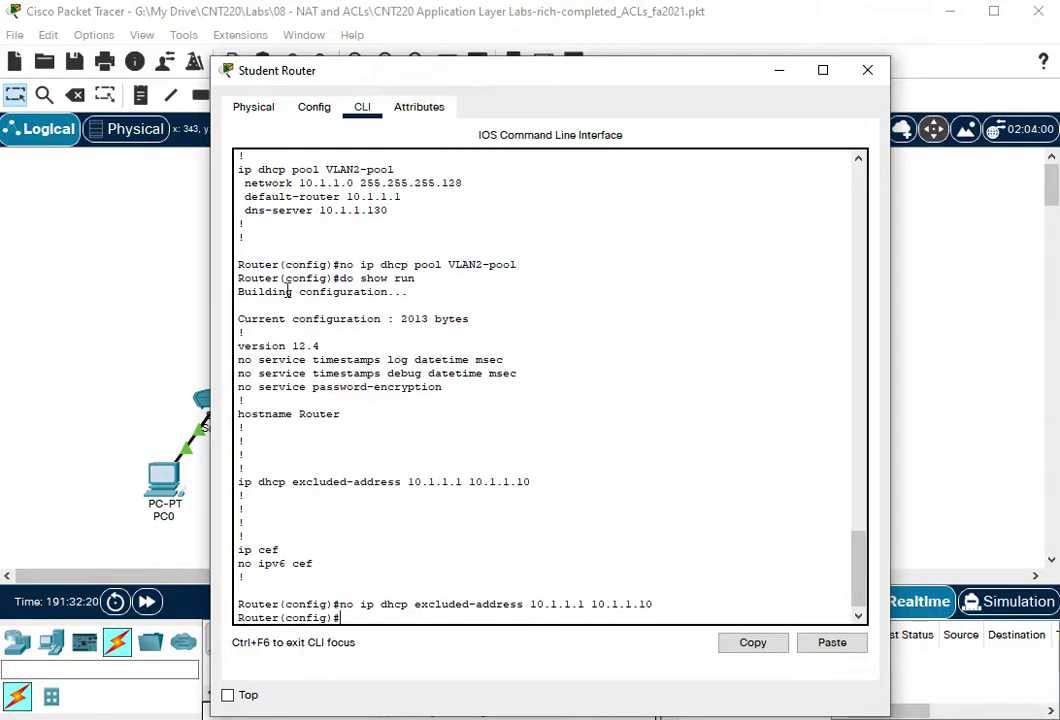
Step: Switch PC0's IPv4 configuration to Static and back to DHCP to request a new address, and minimize its window
click(182, 305)
click(163, 480)
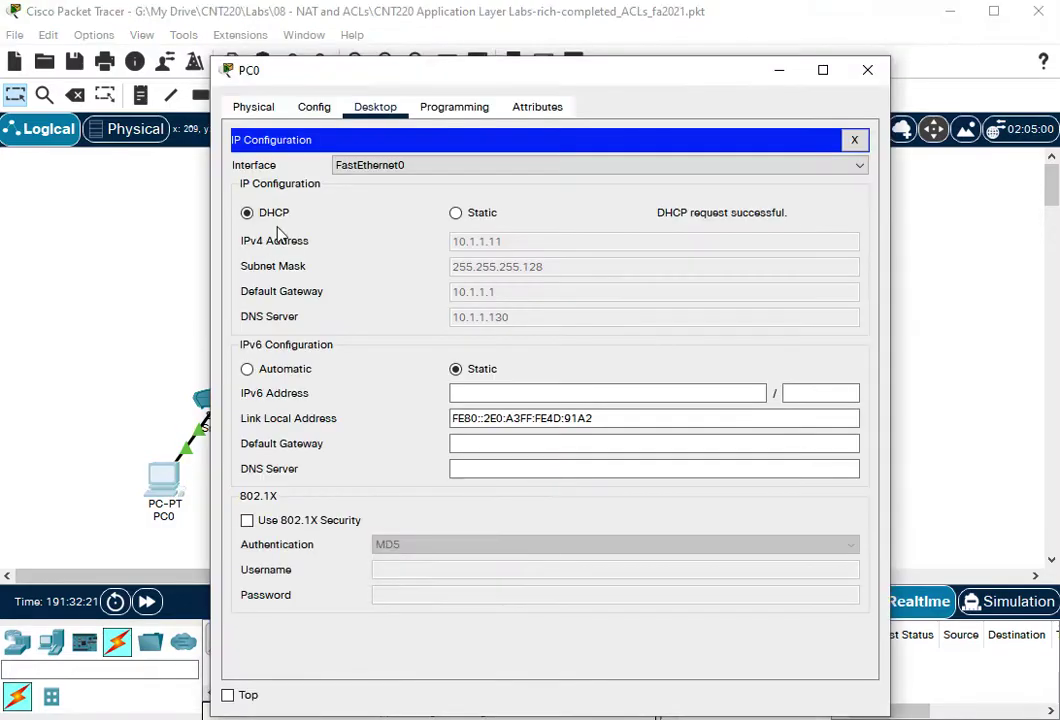
click(457, 214)
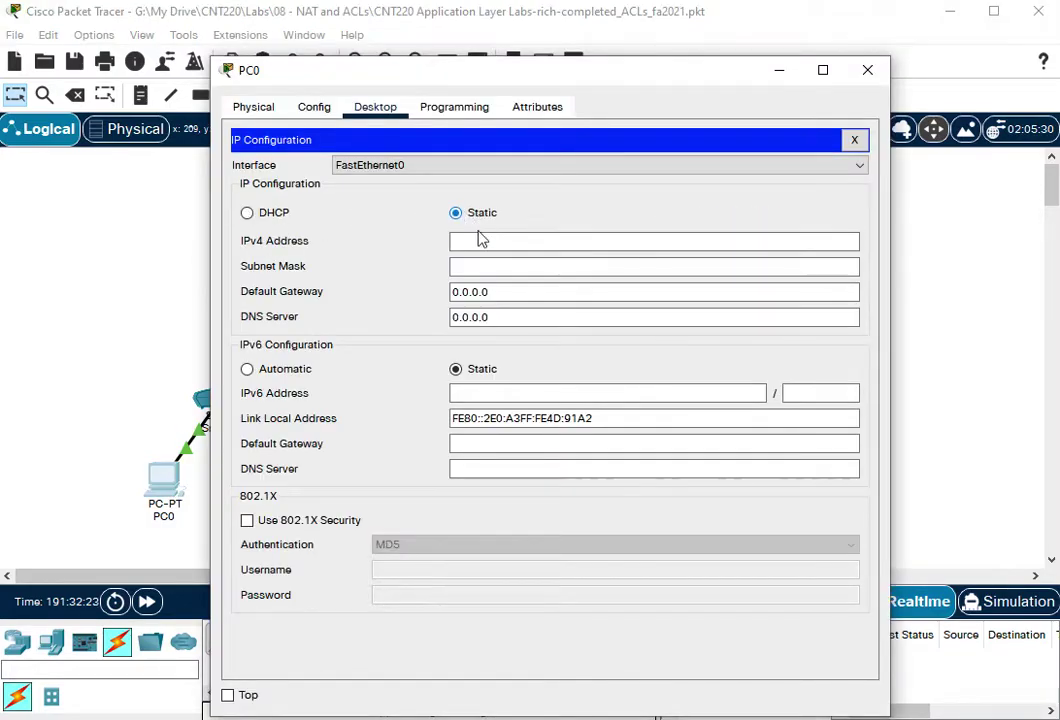
click(249, 214)
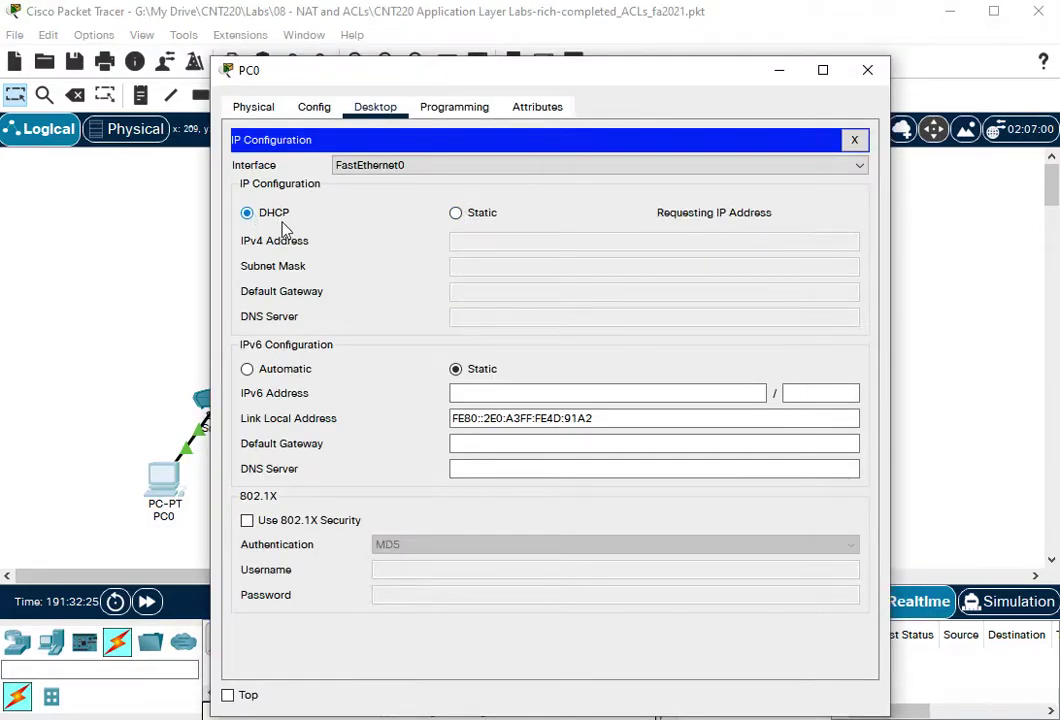
click(780, 71)
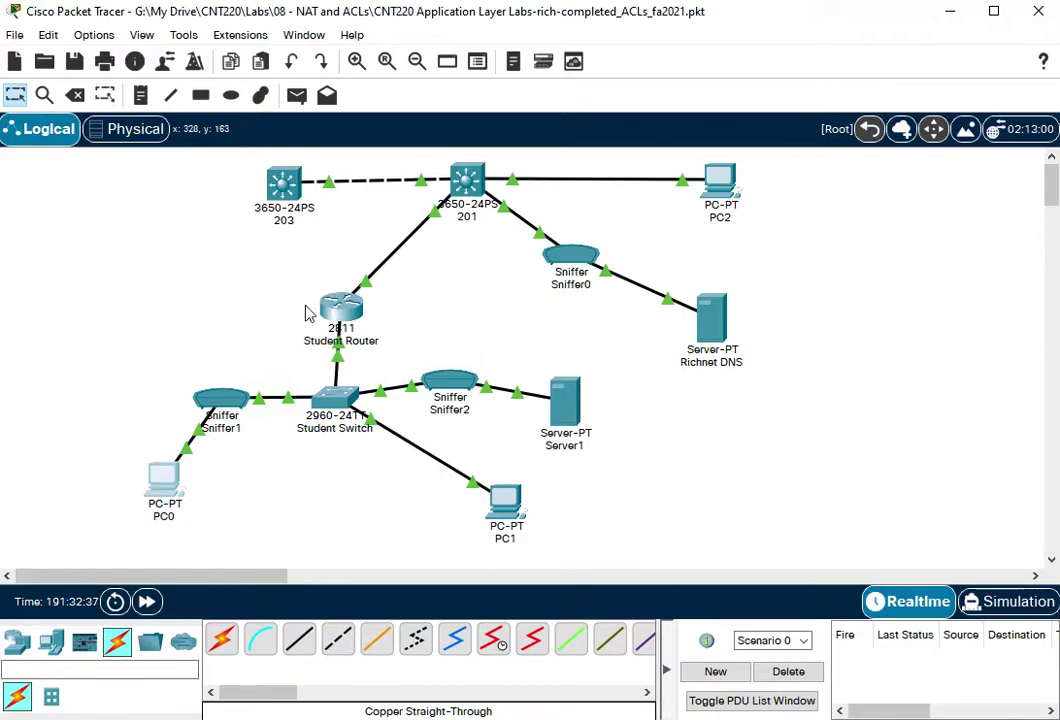
Step: Look at the last DHCP packet captured by Sniffer1, clear its capture list, and close the sniffer window
click(222, 402)
click(265, 400)
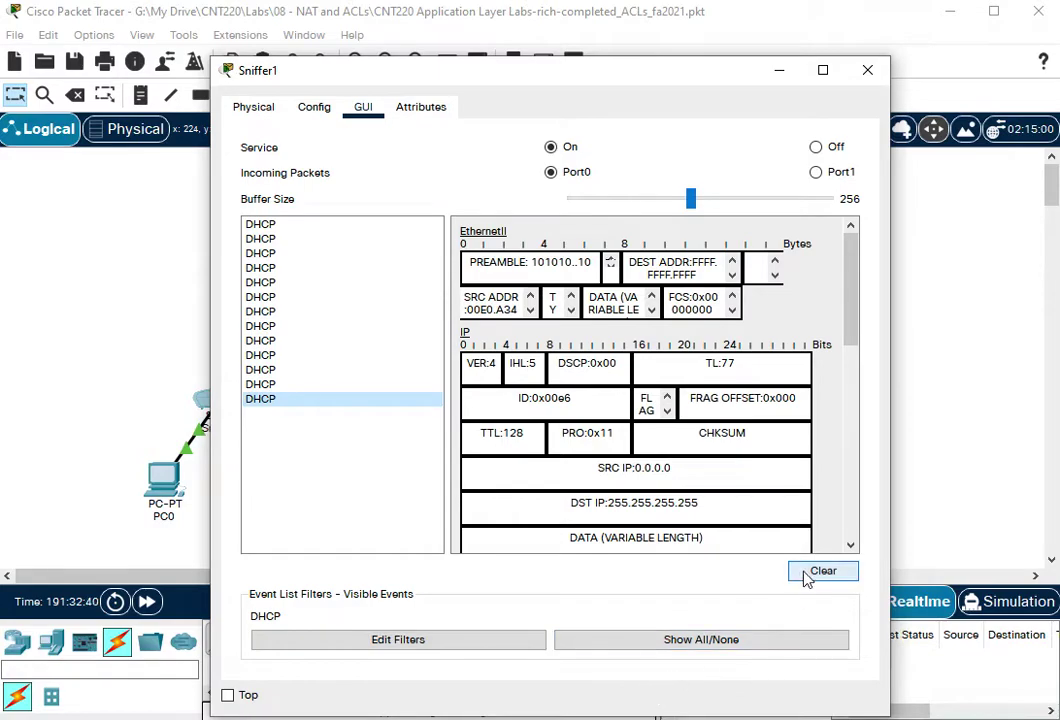
click(806, 576)
click(867, 71)
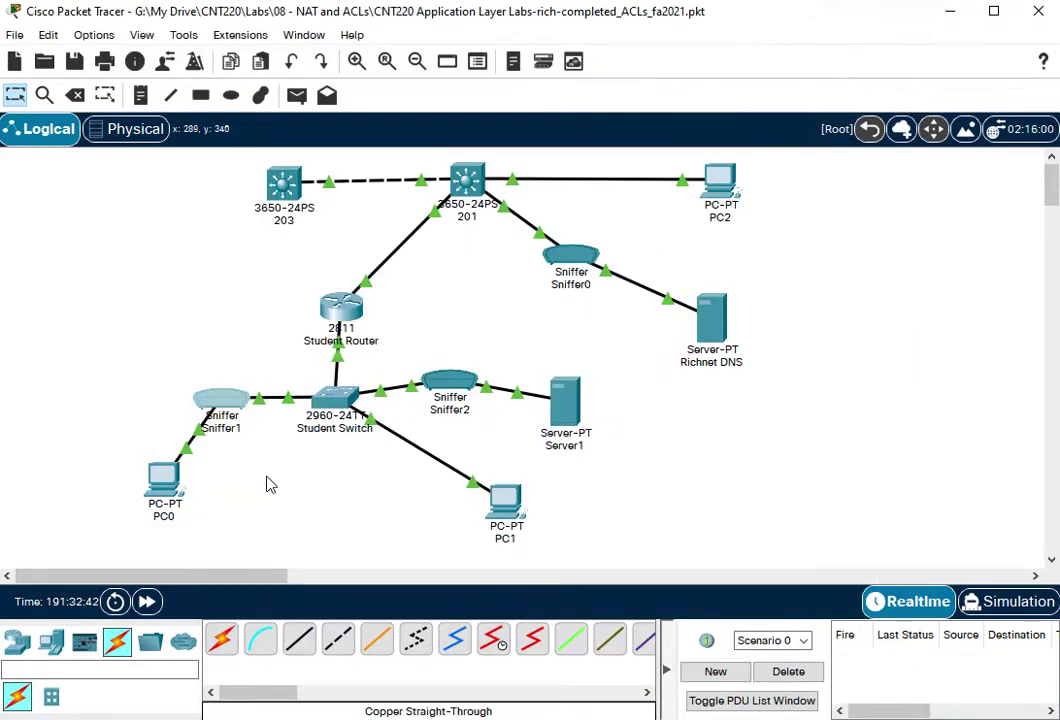
Step: Renew PC0's DHCP request by toggling its IPv4 configuration to Static and back to DHCP
click(163, 478)
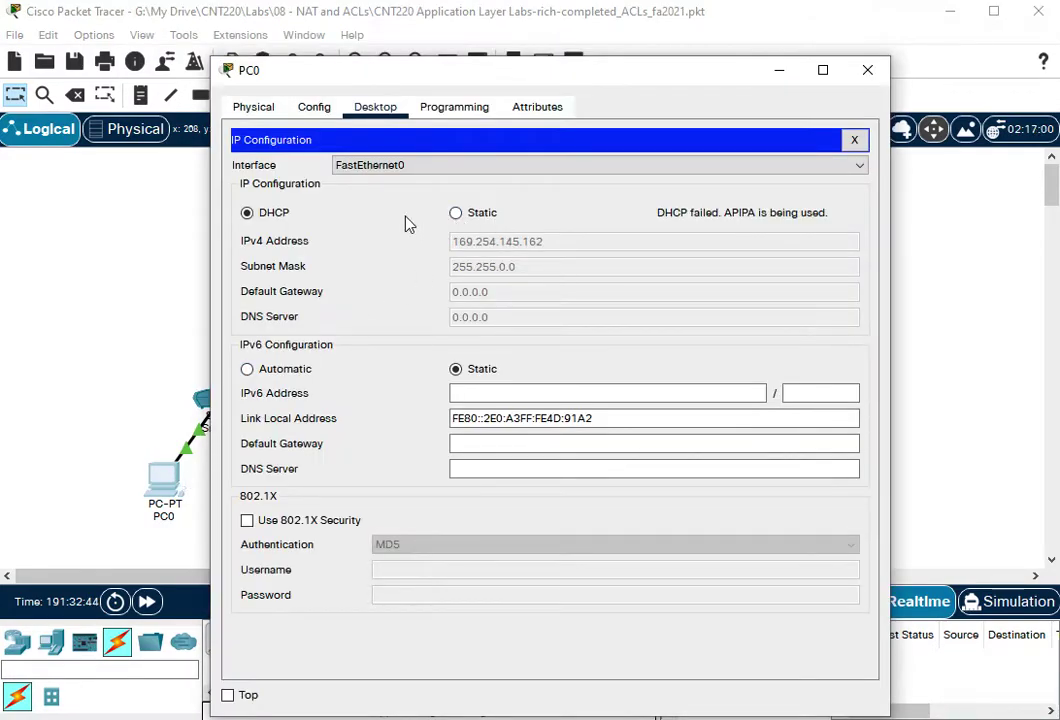
click(456, 213)
click(248, 214)
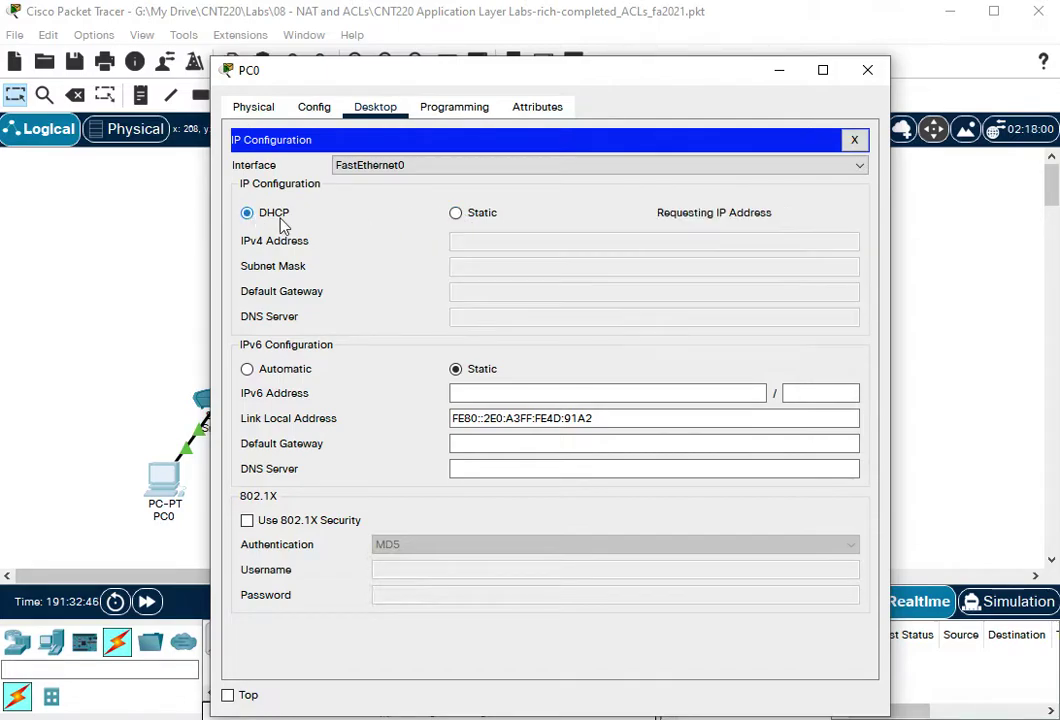
click(779, 71)
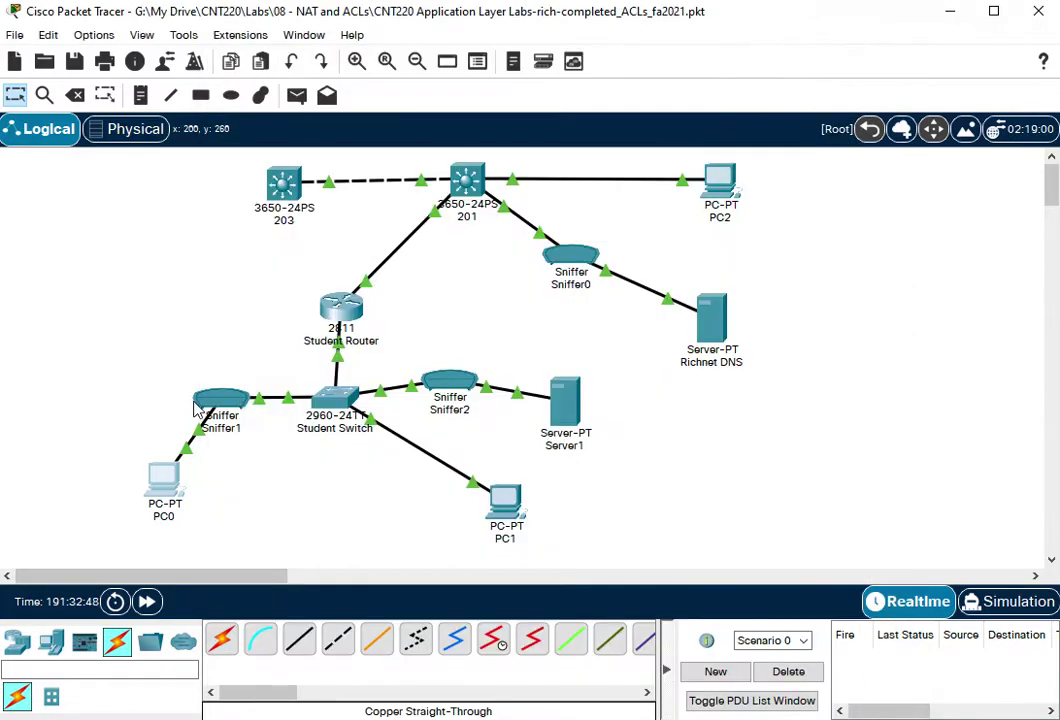
Step: Examine the newly captured DHCP packets in Sniffer1 and close the sniffer window
click(210, 400)
click(264, 233)
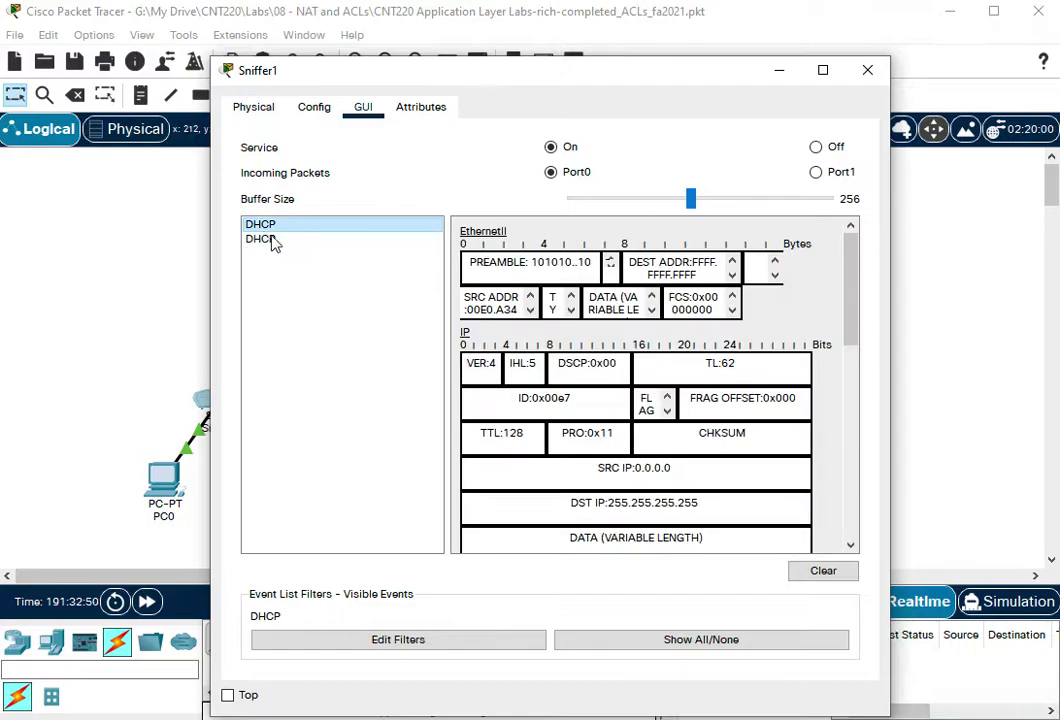
click(867, 70)
Step: Page through the Student Router's running configuration to check the helper address on FastEthernet0/1.2, and minimize the router window
click(341, 310)
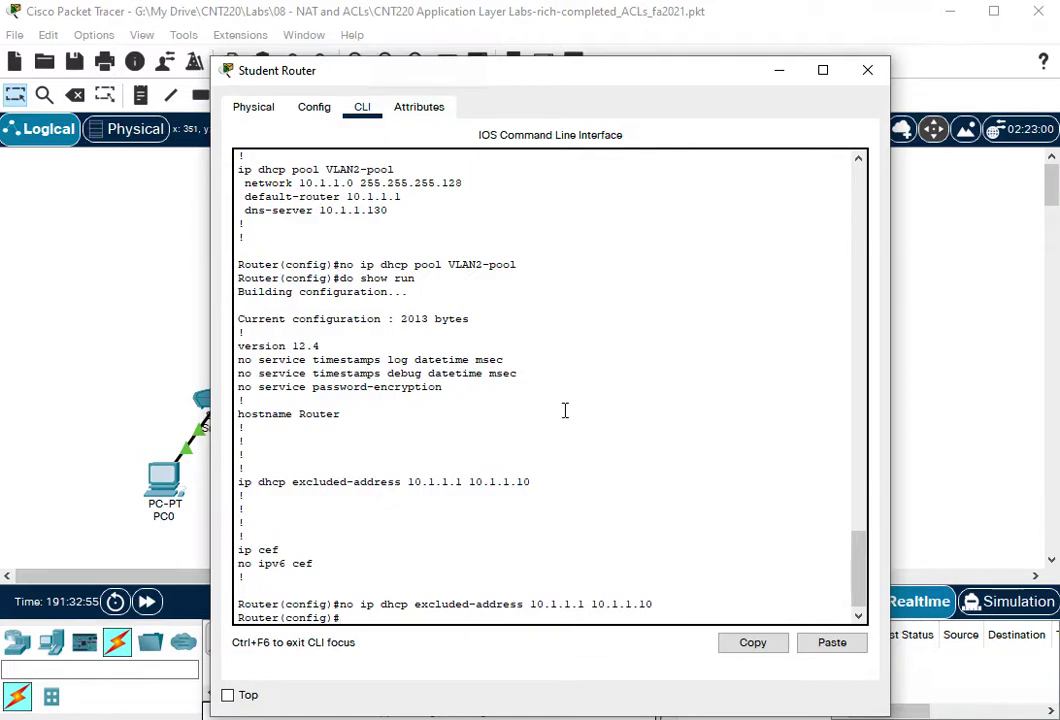
key(Return)
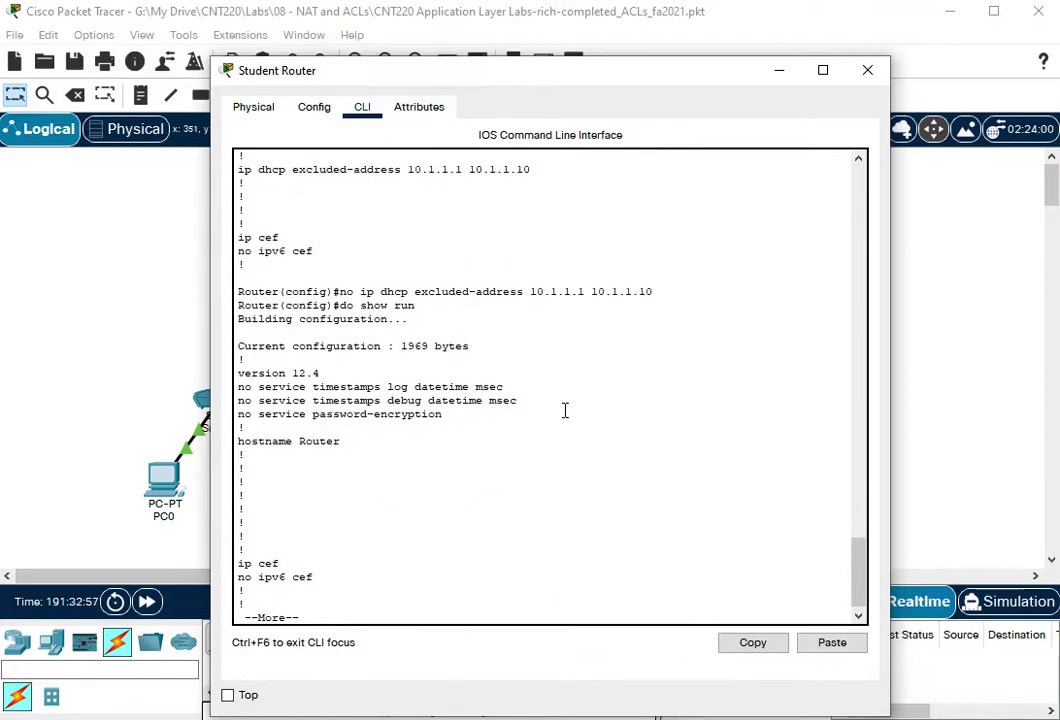
key(space)
key(space)
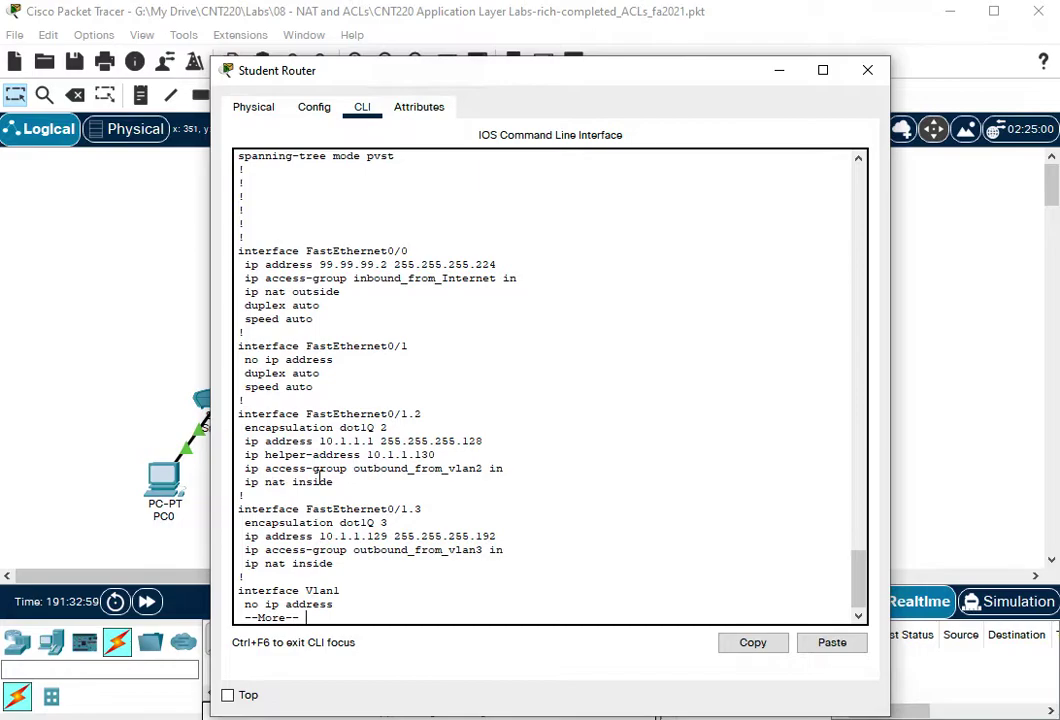
drag(366, 454, 444, 454)
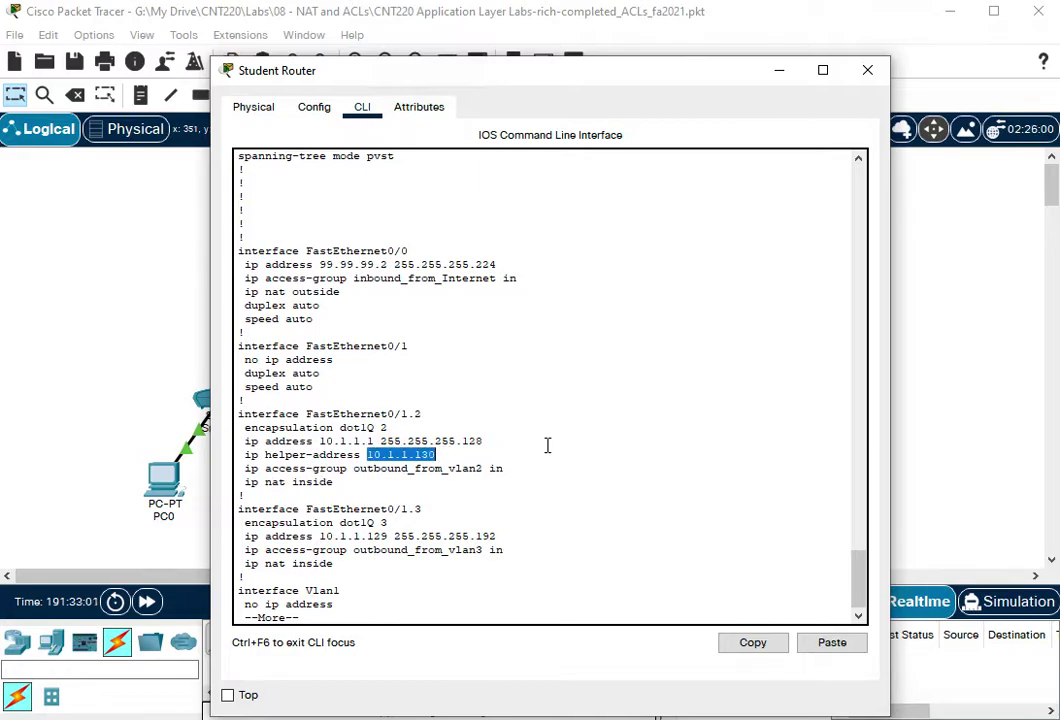
click(776, 72)
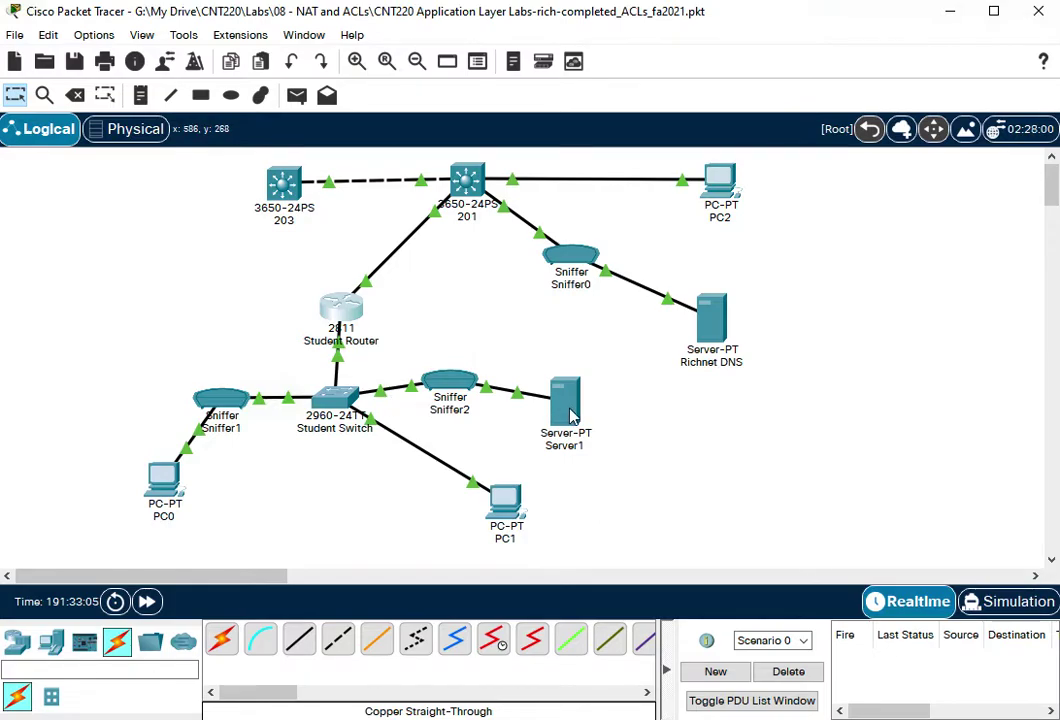
Step: Clear the captured DHCP packets in Sniffer2 and close its window
click(450, 382)
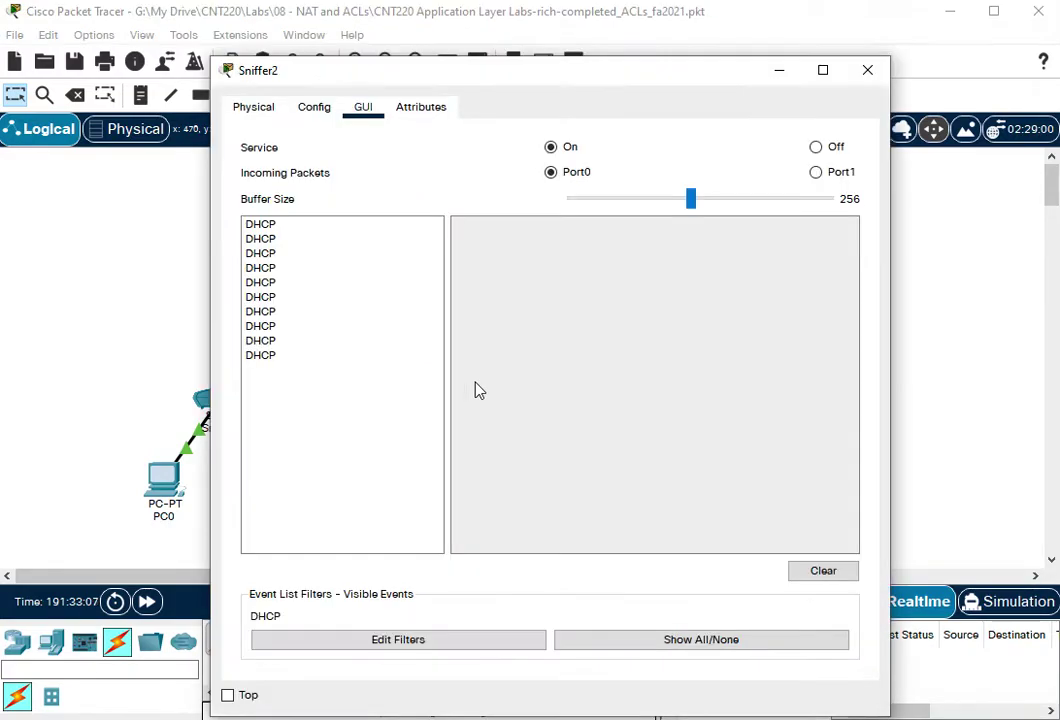
click(820, 571)
click(868, 70)
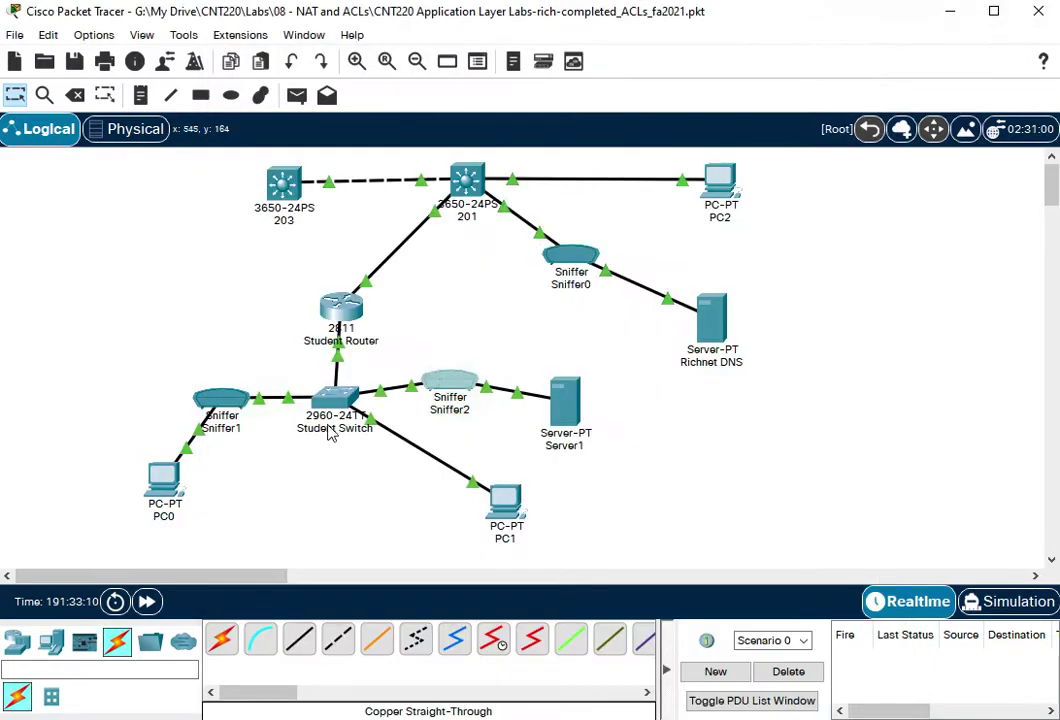
Step: Trigger another DHCP request from PC0 by setting its IPv4 configuration to Static and again to DHCP
click(165, 478)
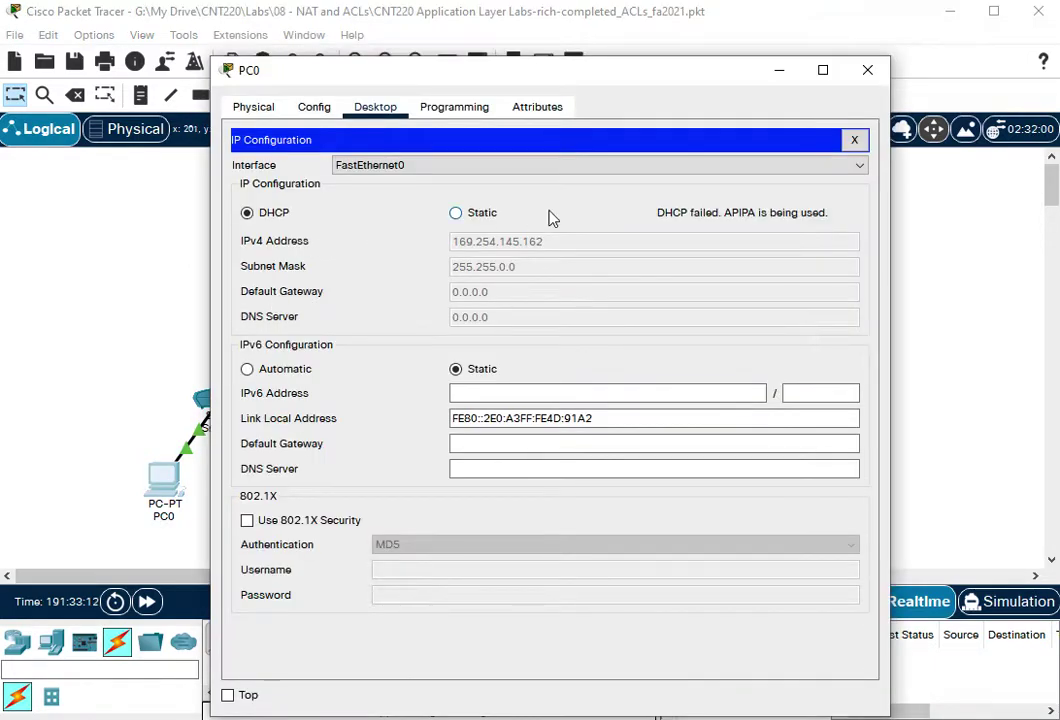
click(456, 213)
click(247, 213)
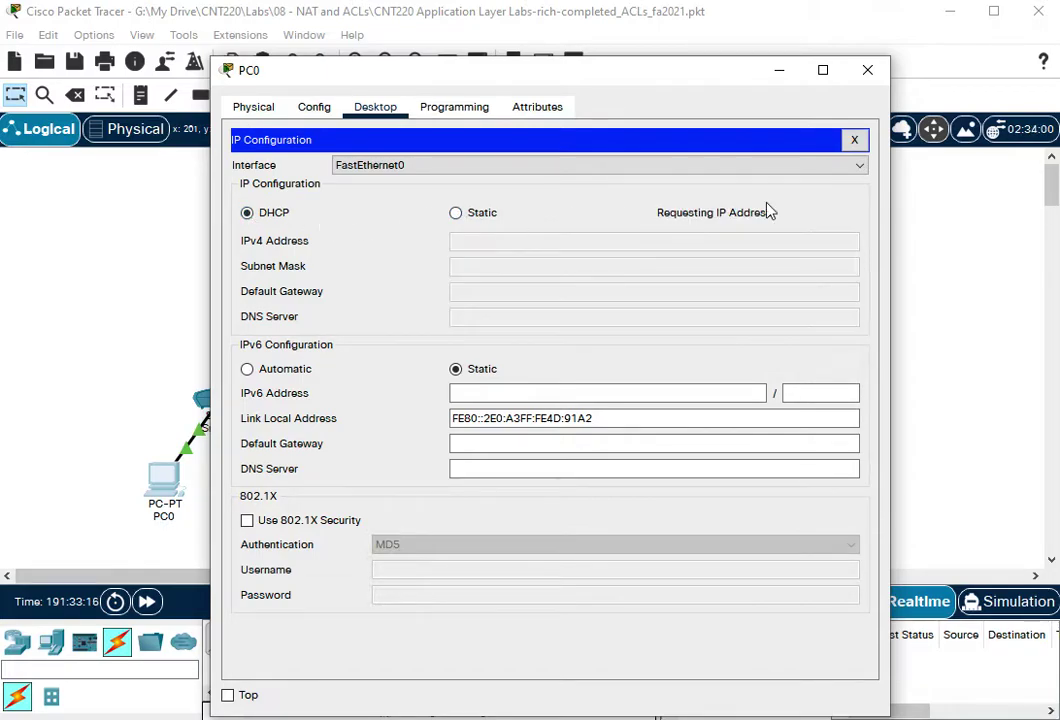
click(777, 72)
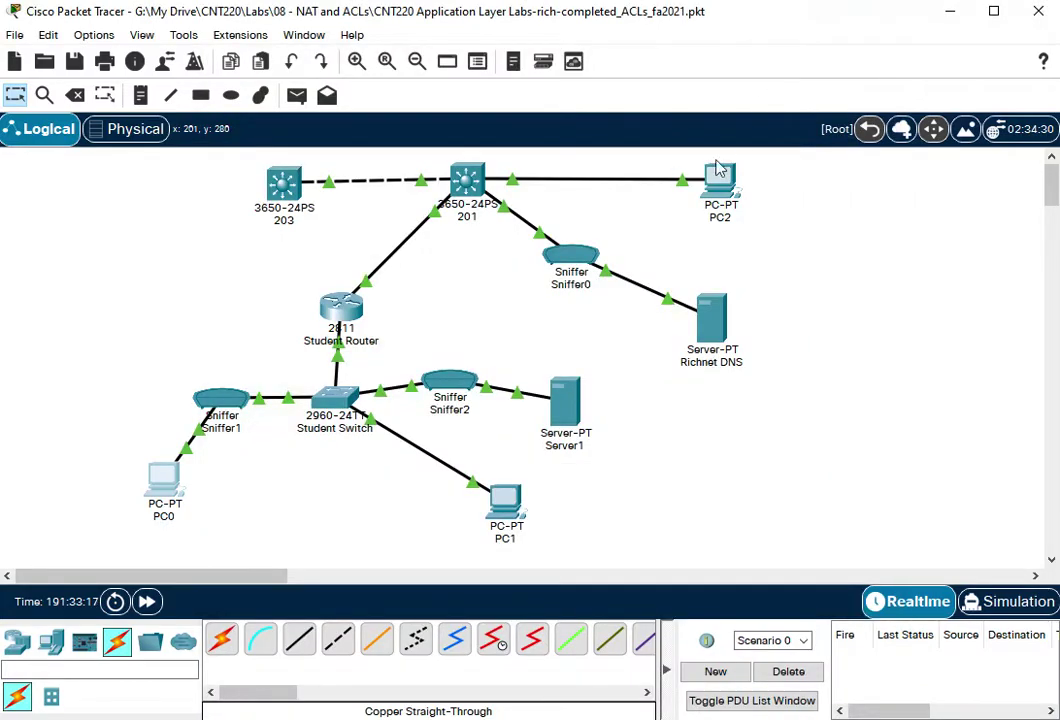
Step: Open the DHCP packet captured by Sniffer2 and examine its source and destination IP addresses
click(473, 376)
click(262, 226)
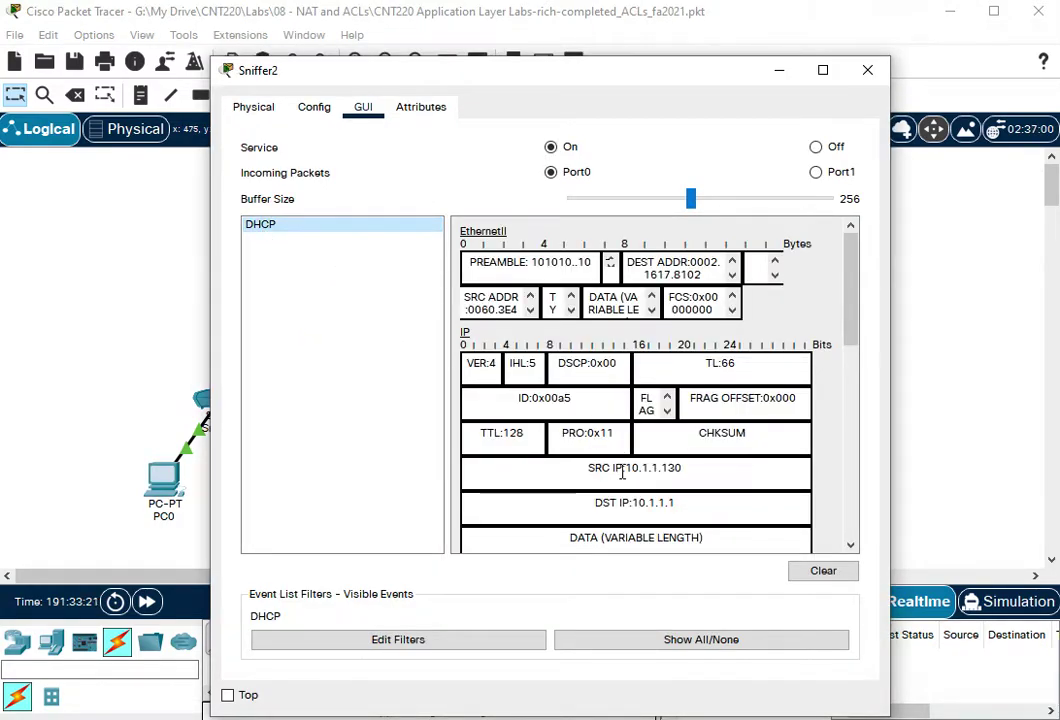
drag(622, 468, 682, 468)
drag(628, 503, 678, 503)
scroll(637, 502, down, 1)
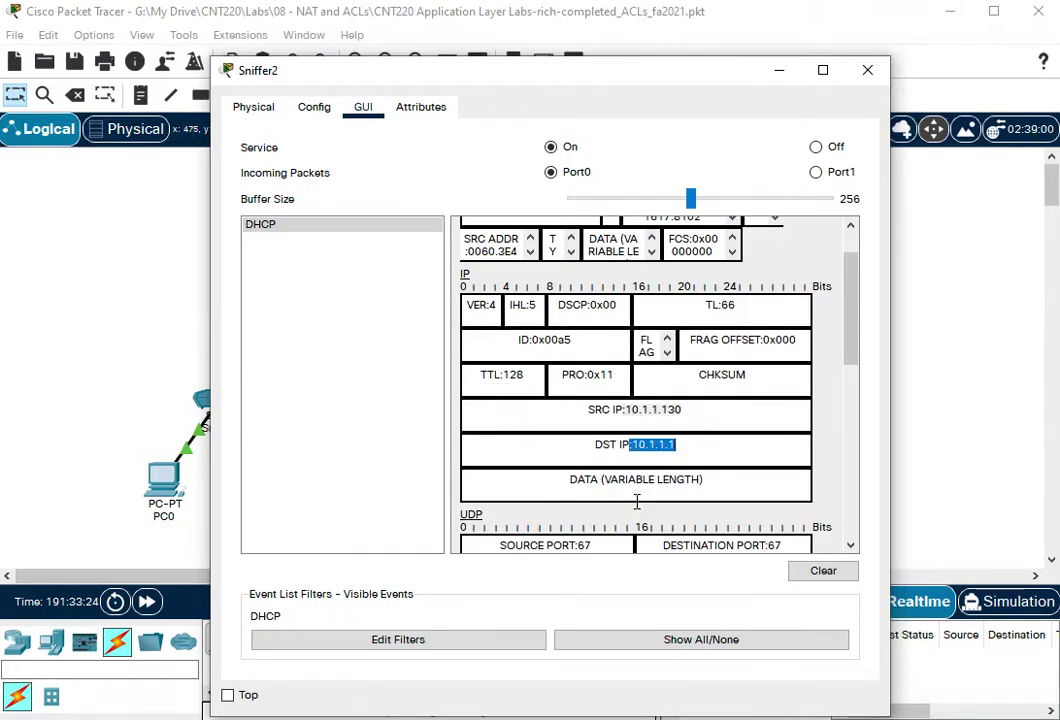
scroll(633, 497, up, 1)
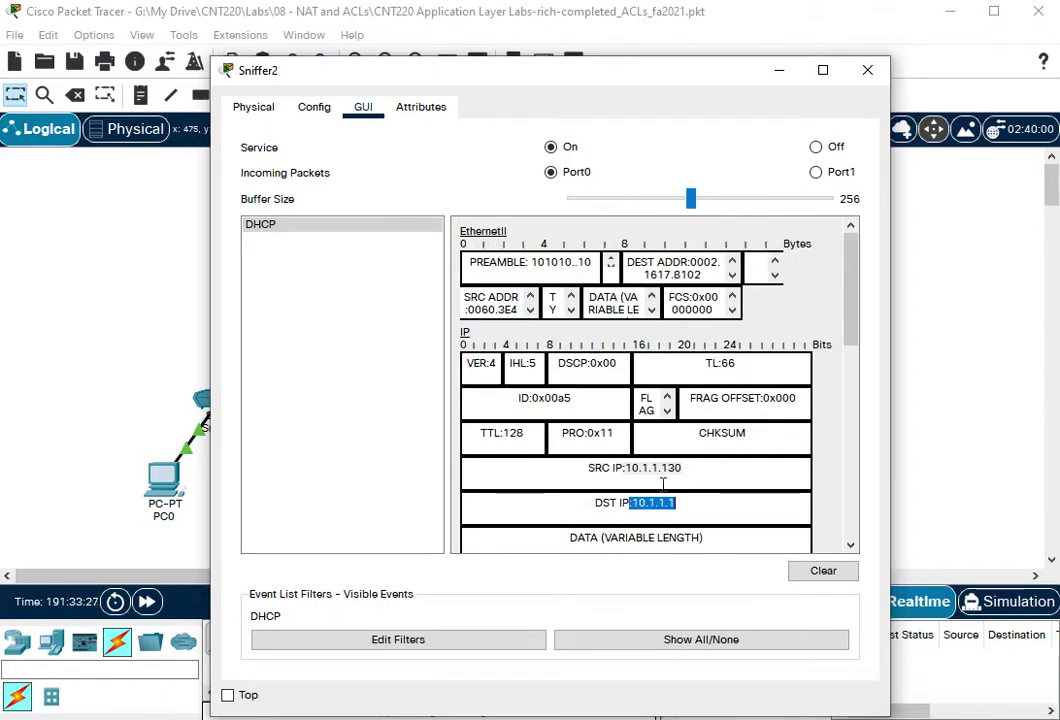
Step: Examine the UDP source and destination ports of the DHCP packet captured by Sniffer2
scroll(661, 481, down, 4)
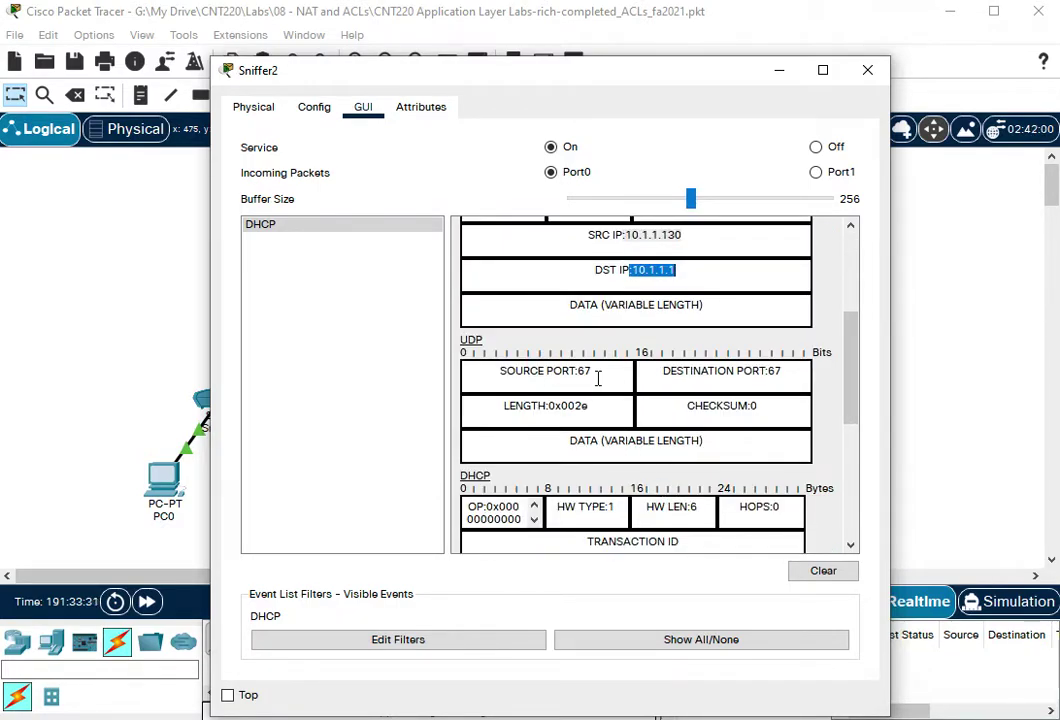
drag(578, 372, 590, 372)
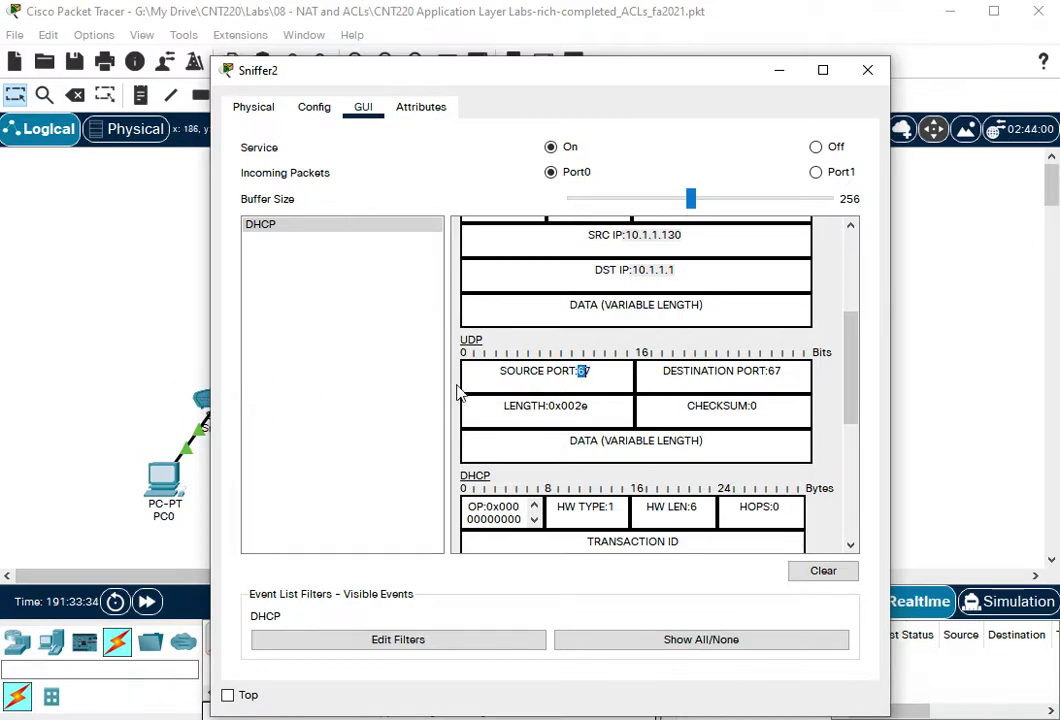
click(596, 372)
drag(779, 374, 770, 384)
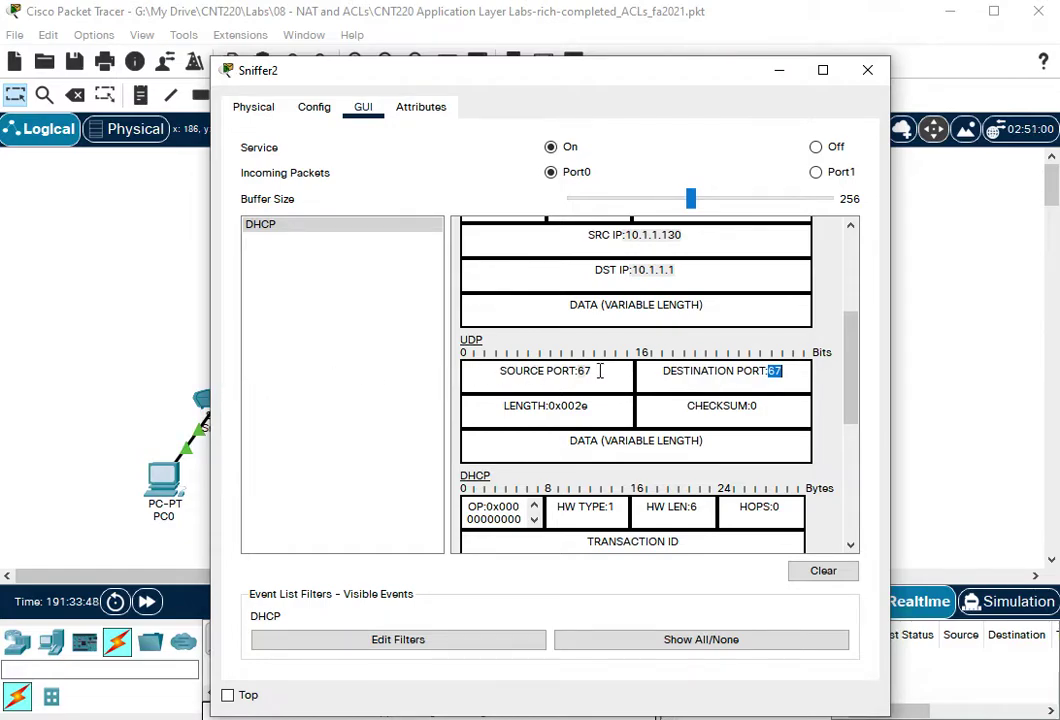
drag(600, 371, 576, 371)
drag(765, 371, 784, 371)
Step: Return to the Student Router's command line, leave the configuration listing, and enter the extended access list outbound_from_vlan3 for editing
click(150, 310)
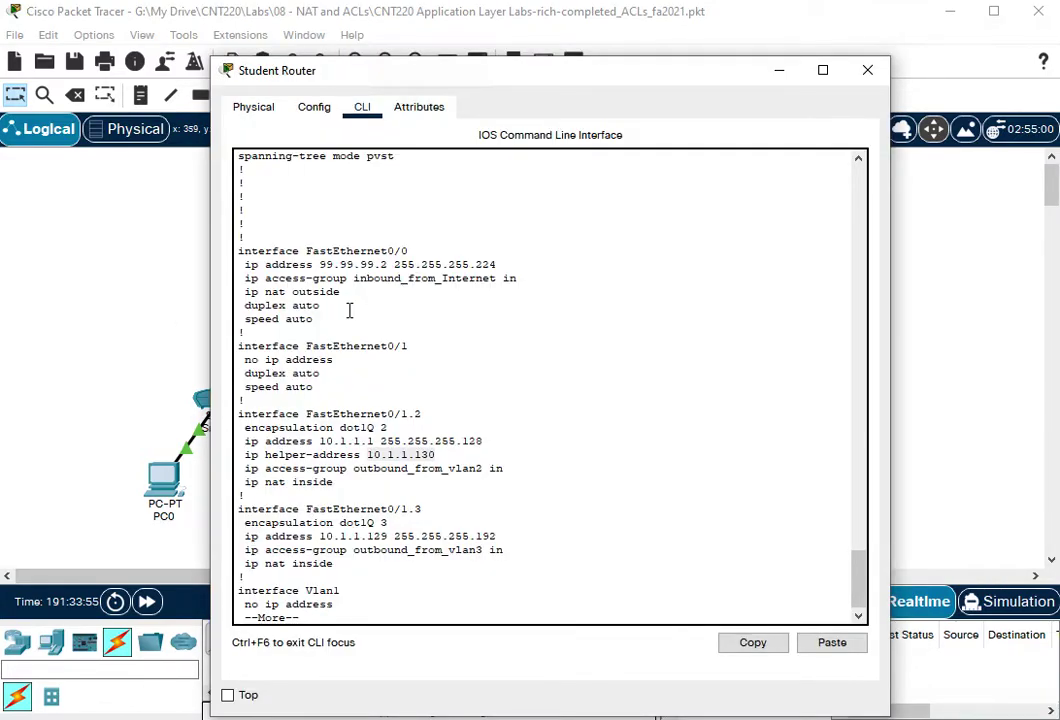
text(qdo show run)
key(Up)
key(Down)
key(Up)
key(Up)
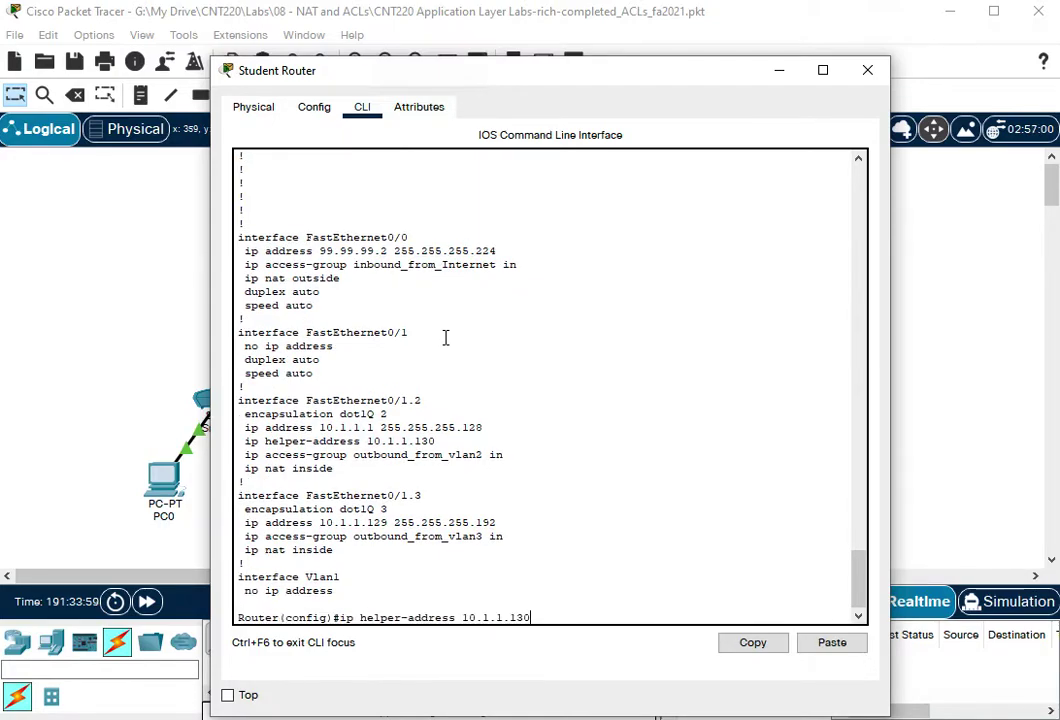
key(Up)
key(Up)
key(Up)
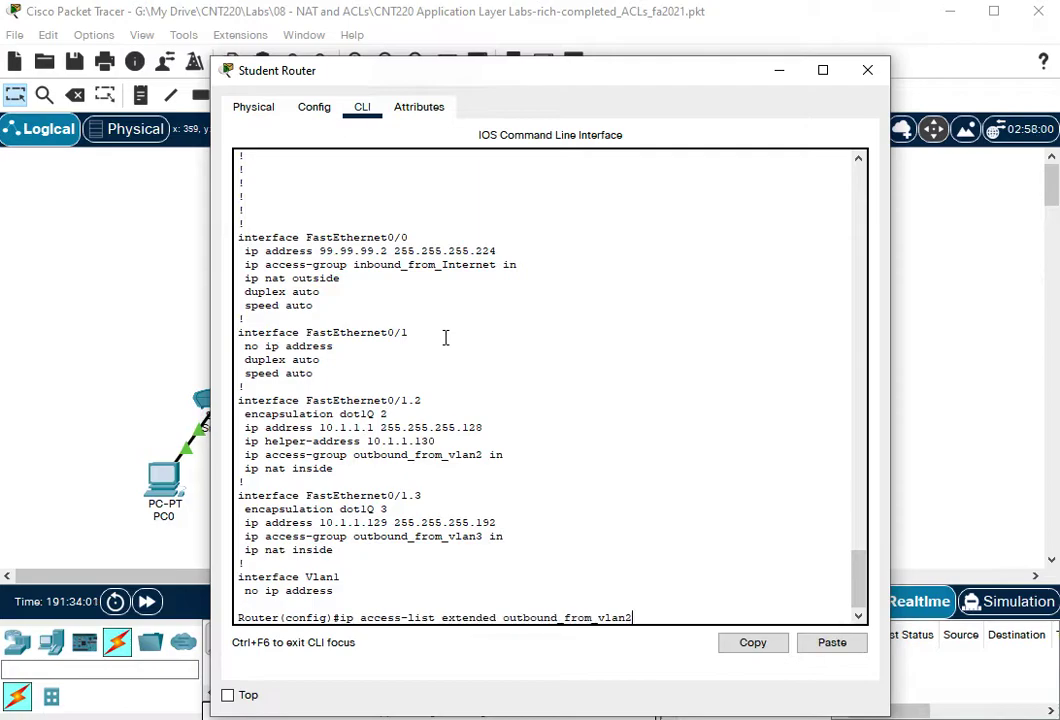
key(BackSpace)
text(3)
key(Return)
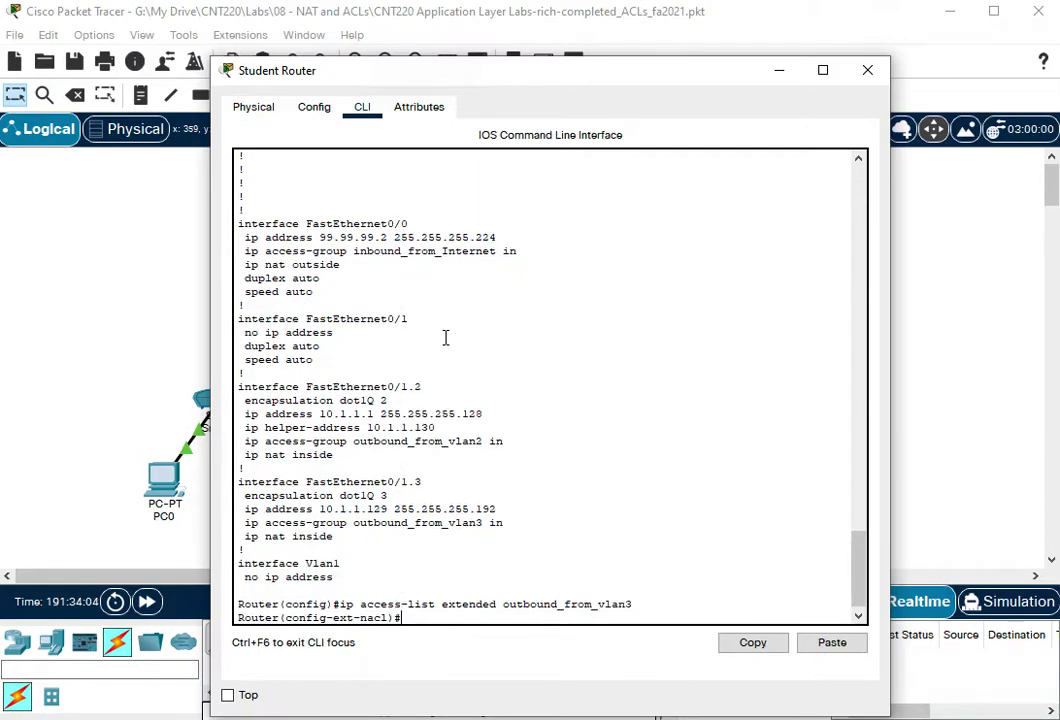
Step: Begin a rule permitting UDP from host 10.1.1.130 port 67 to a specific host, checking the destination IP in Sniffer2's captured DHCP packet
text(permit udp host 10.1.1)
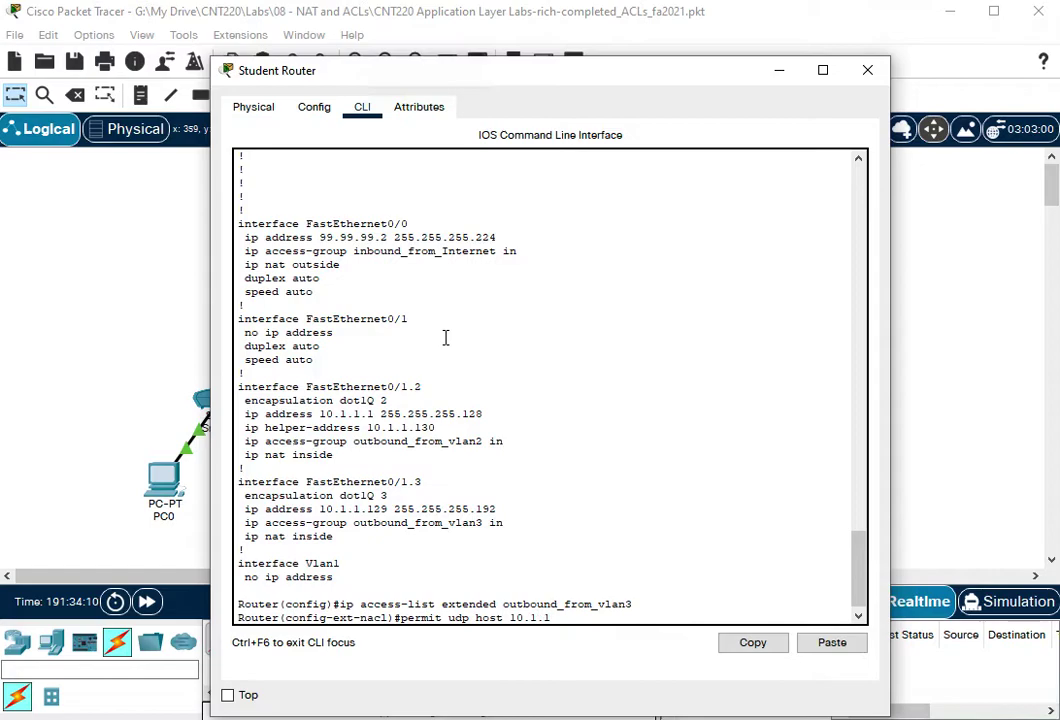
text(.130 eq 67 host 10.1.1.)
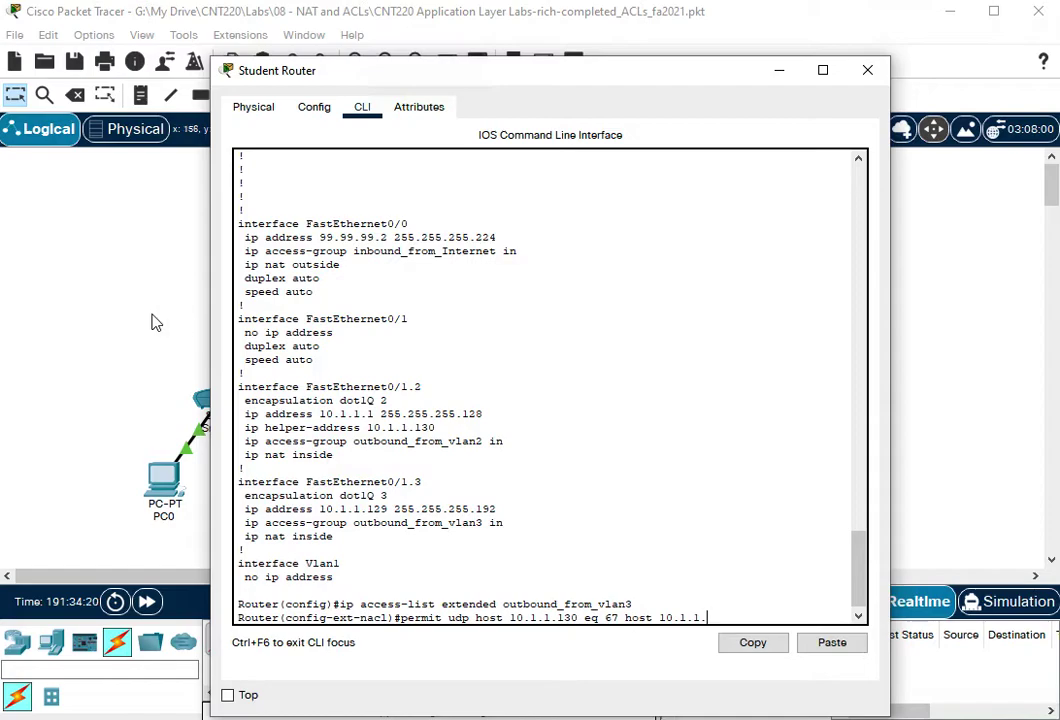
click(154, 320)
click(440, 381)
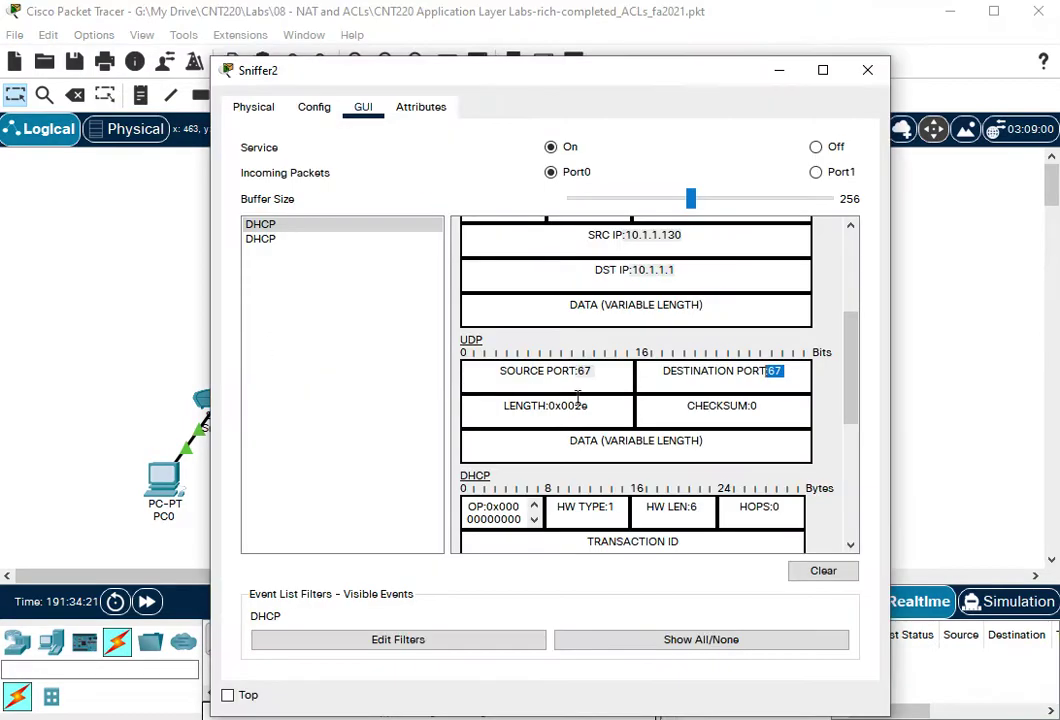
drag(631, 270, 676, 270)
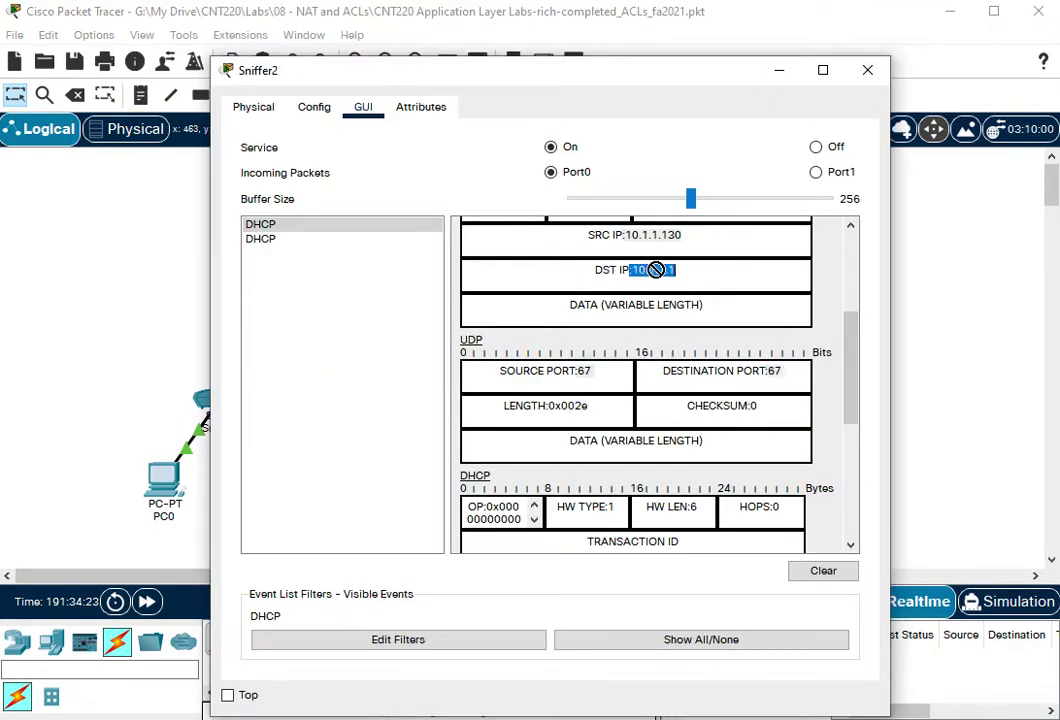
click(779, 70)
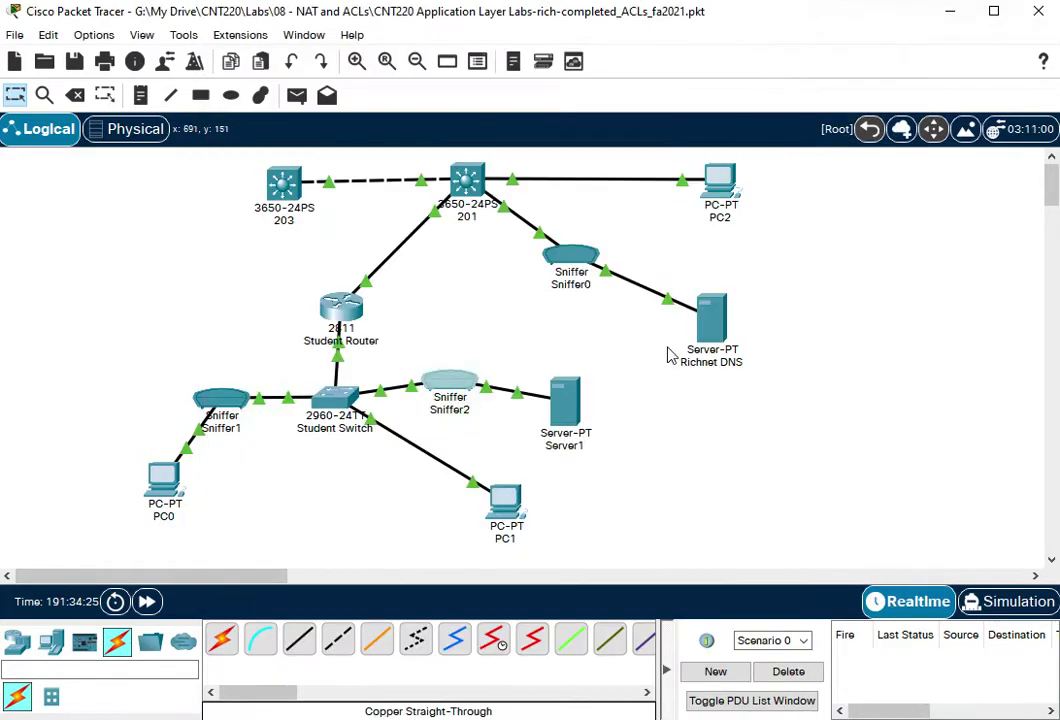
click(338, 305)
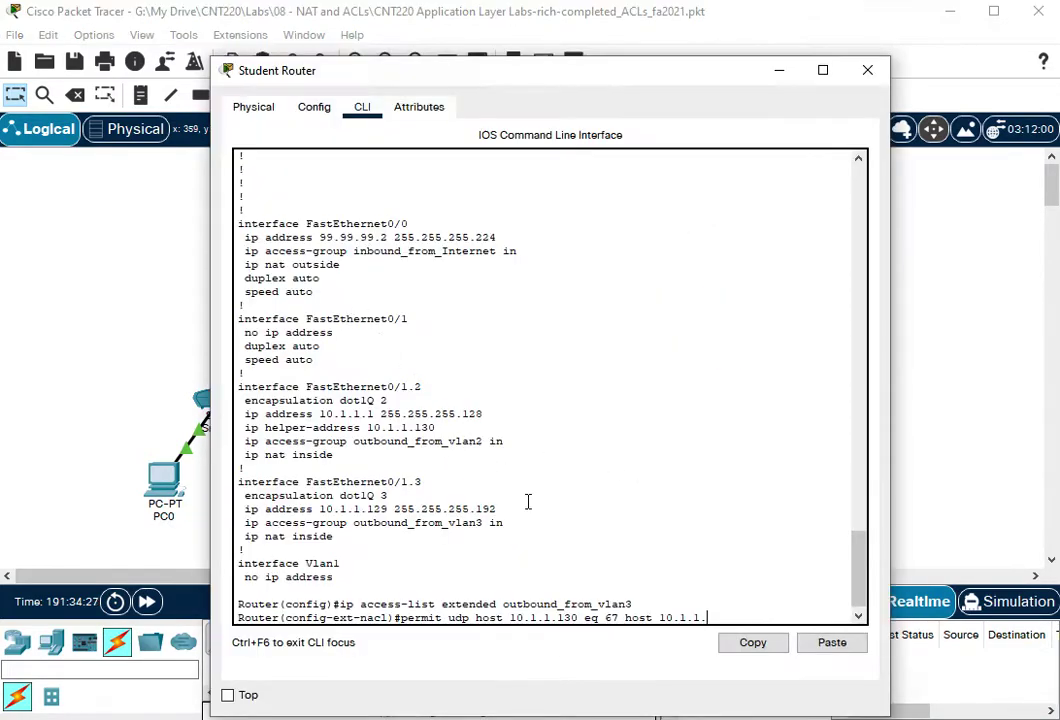
Step: Complete the outbound_from_vlan3 rule as permit udp host 10.1.1.130 eq 67 any eq 67, replacing the specific destination host with any
text(1)
text( eq 67)
key(Left)
key(Left)
key(Left)
key(BackSpace)
key(BackSpace)
key(BackSpace)
key(BackSpace)
key(BackSpace)
key(BackSpace)
key(BackSpace)
key(BackSpace)
key(BackSpace)
key(BackSpace)
key(BackSpace)
key(BackSpace)
key(BackSpace)
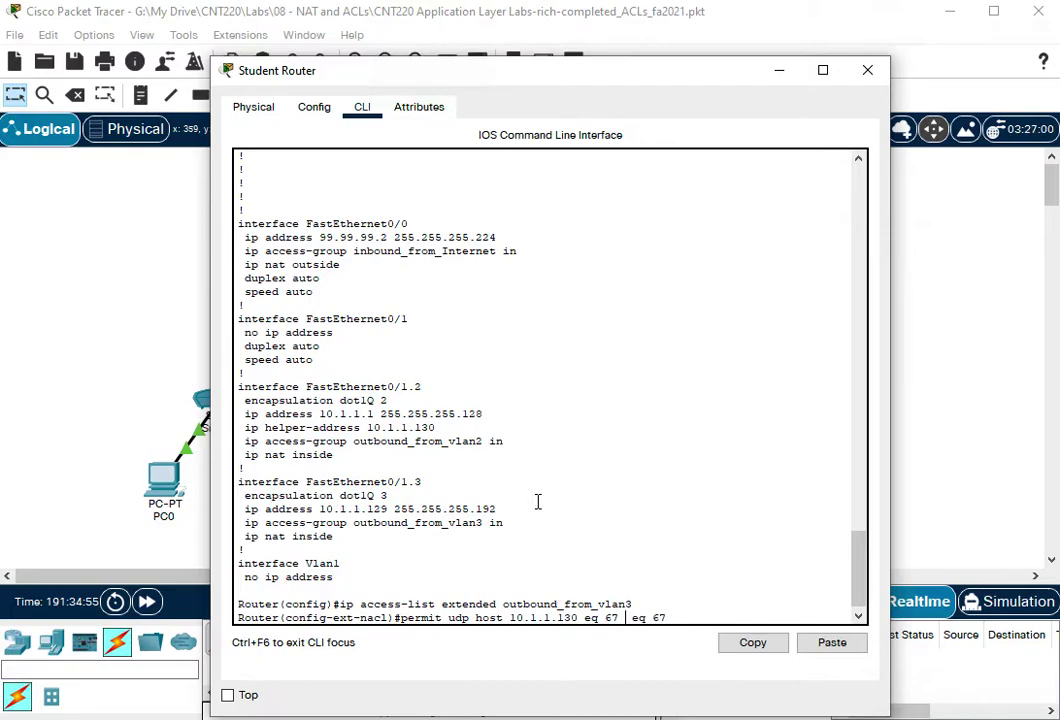
text(any)
key(Return)
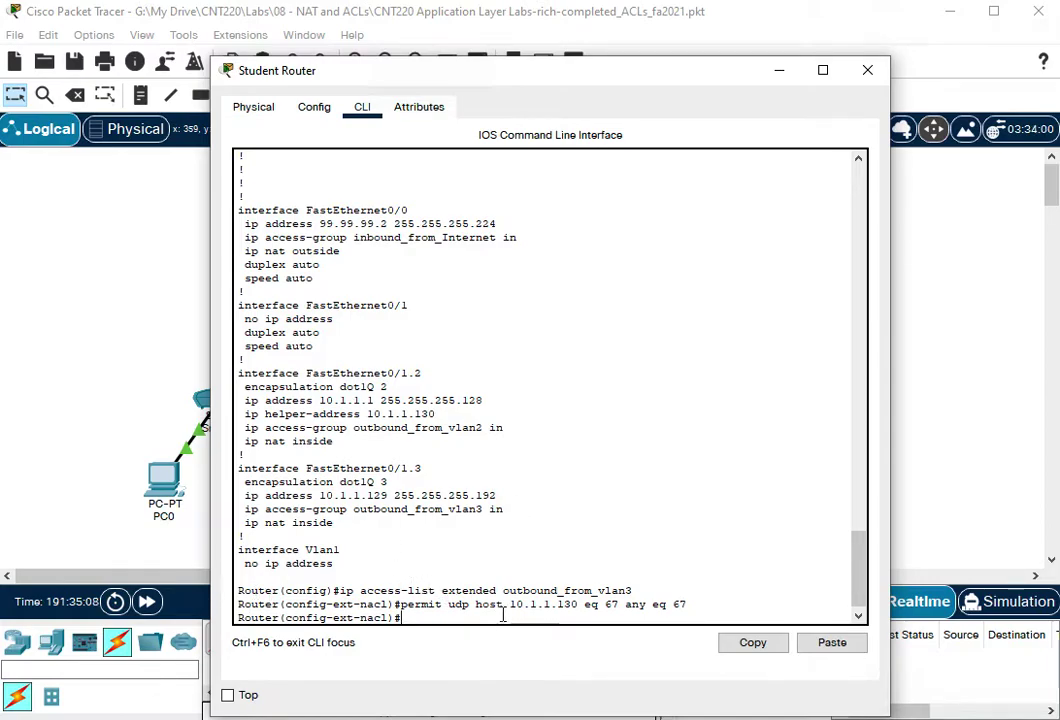
drag(510, 604, 690, 606)
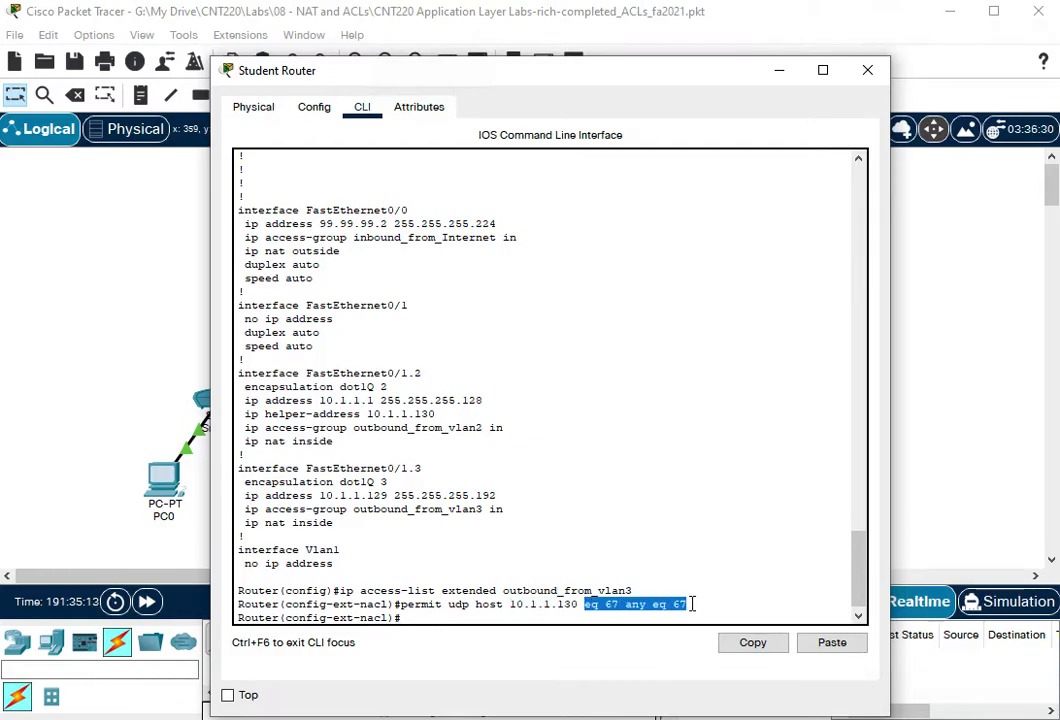
Step: Close the Student Router window and check PC0's IP configuration for a DHCP-assigned address
click(866, 71)
click(168, 484)
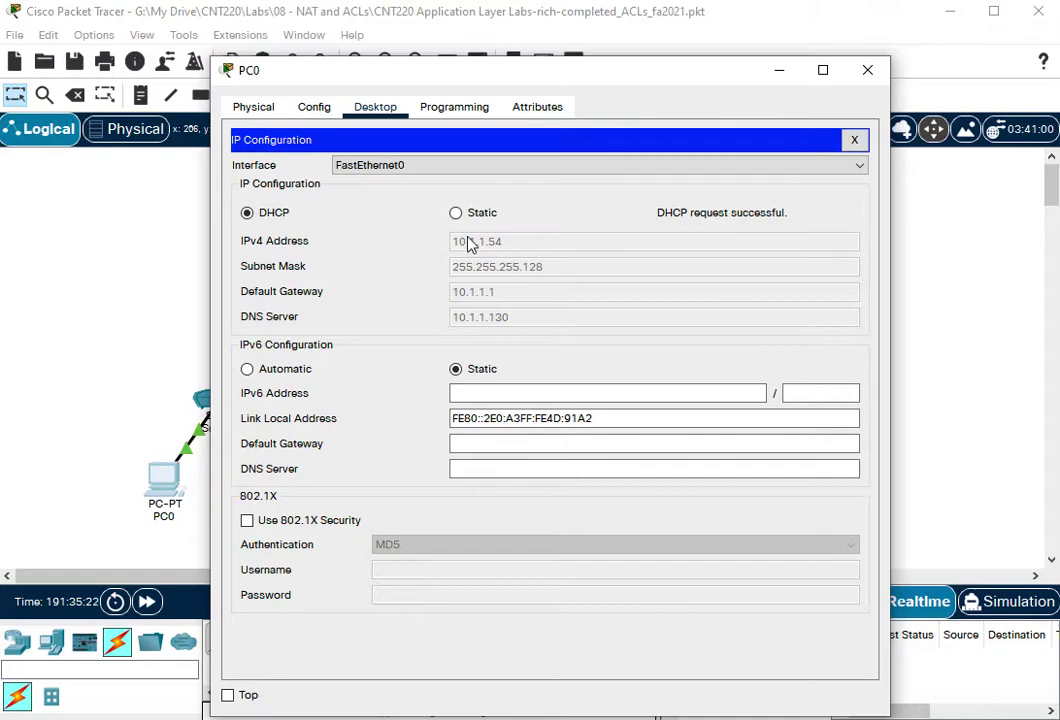
click(778, 80)
Step: Examine the source and destination IP addresses of the last DHCP packet captured by Sniffer2, and close the sniffer
click(452, 380)
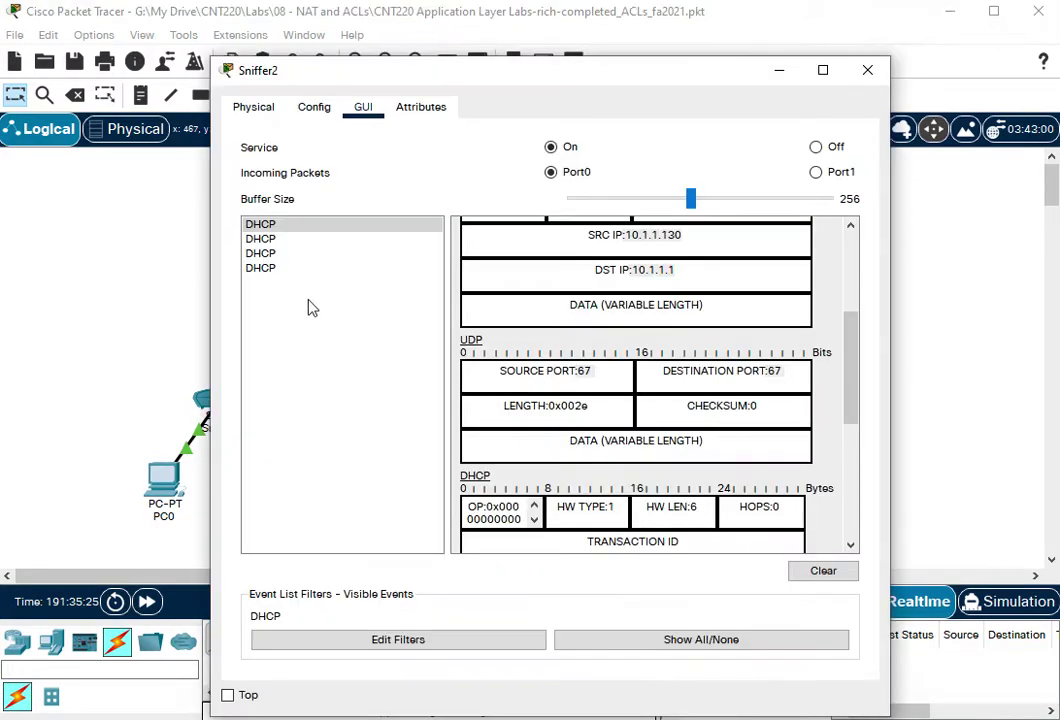
click(272, 270)
click(272, 272)
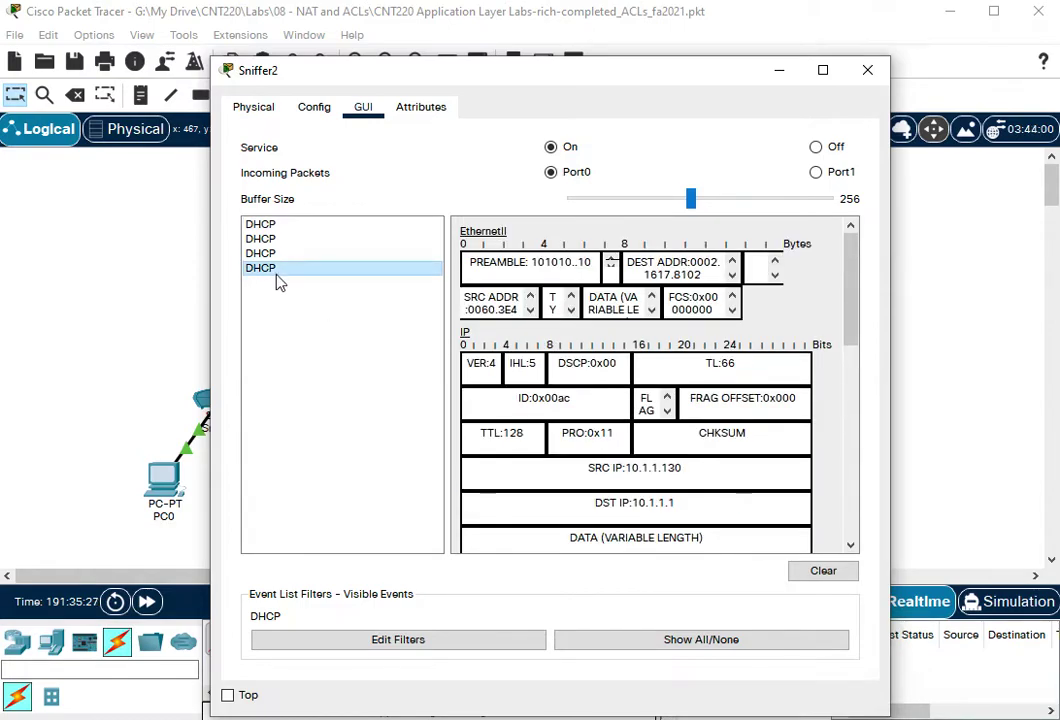
click(867, 72)
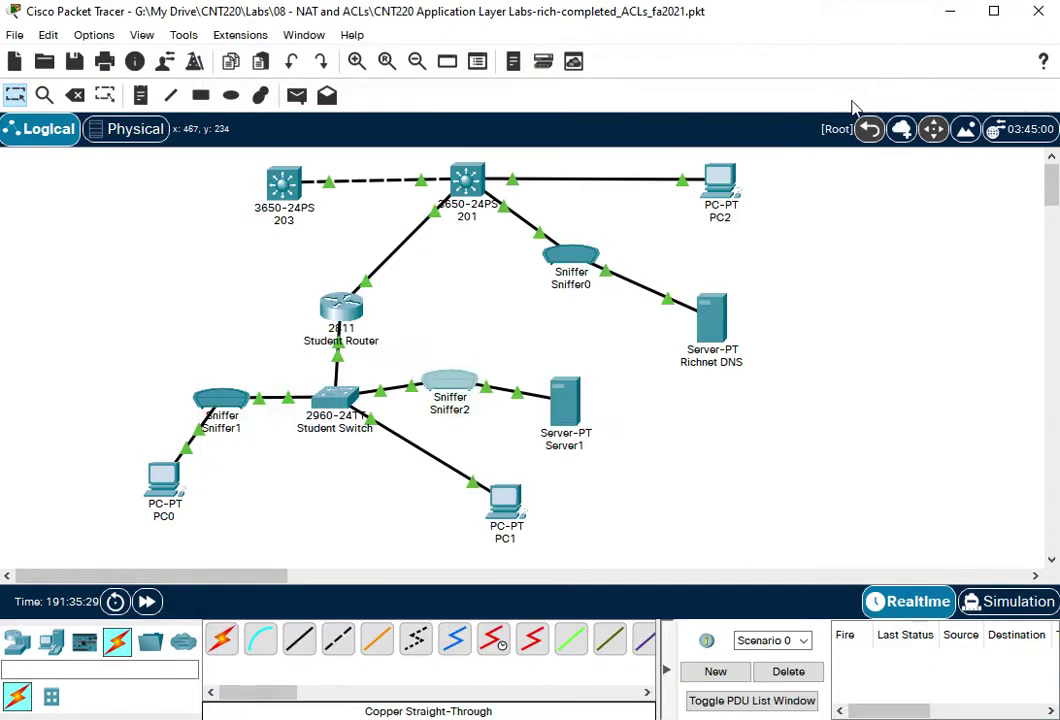